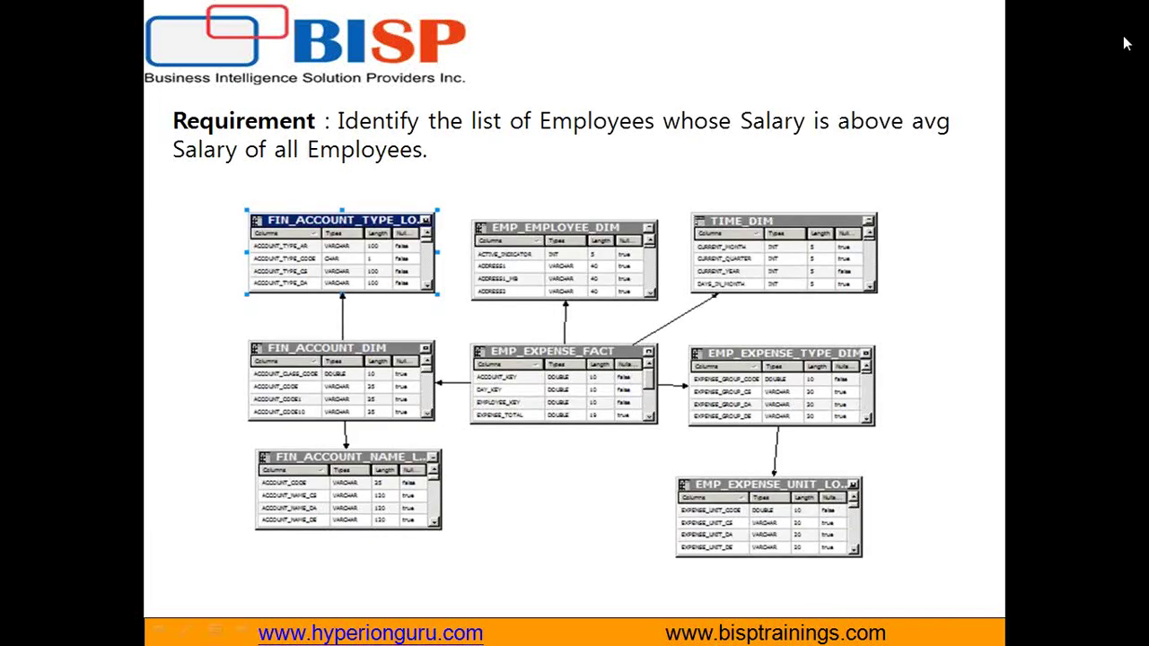
Underline the 'Salary of all Employees' requirement in pen ink and advance to the Employee Expense Model slide.
key(ctrl+p)
drag(346, 133, 819, 142)
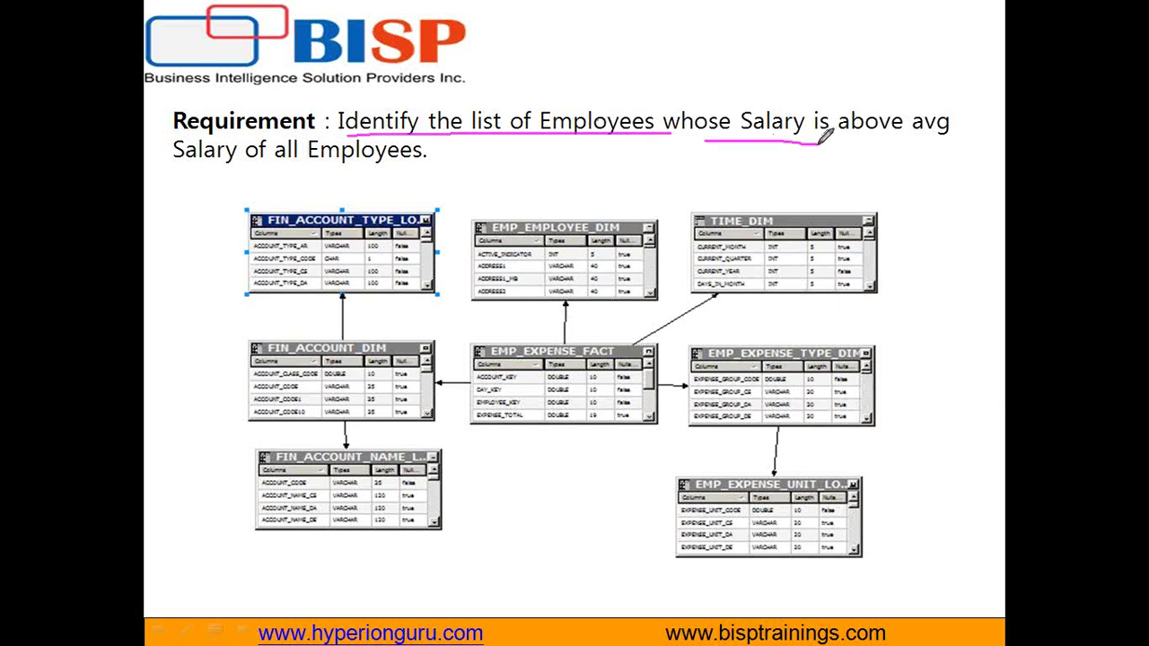
drag(161, 166, 449, 165)
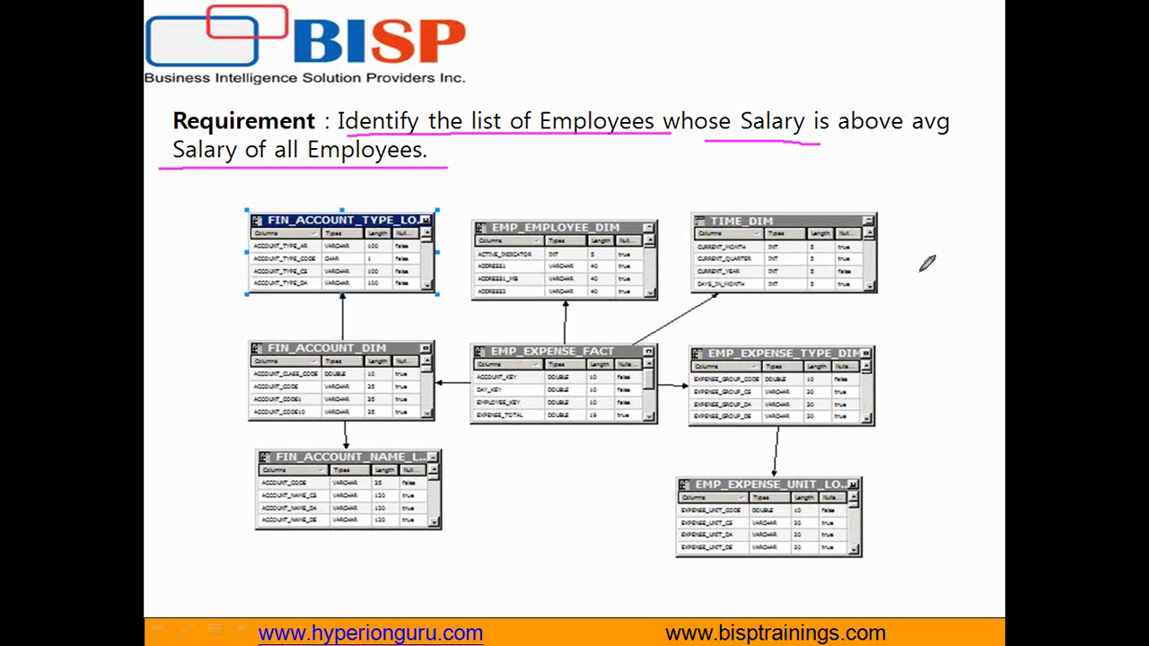
key(Right)
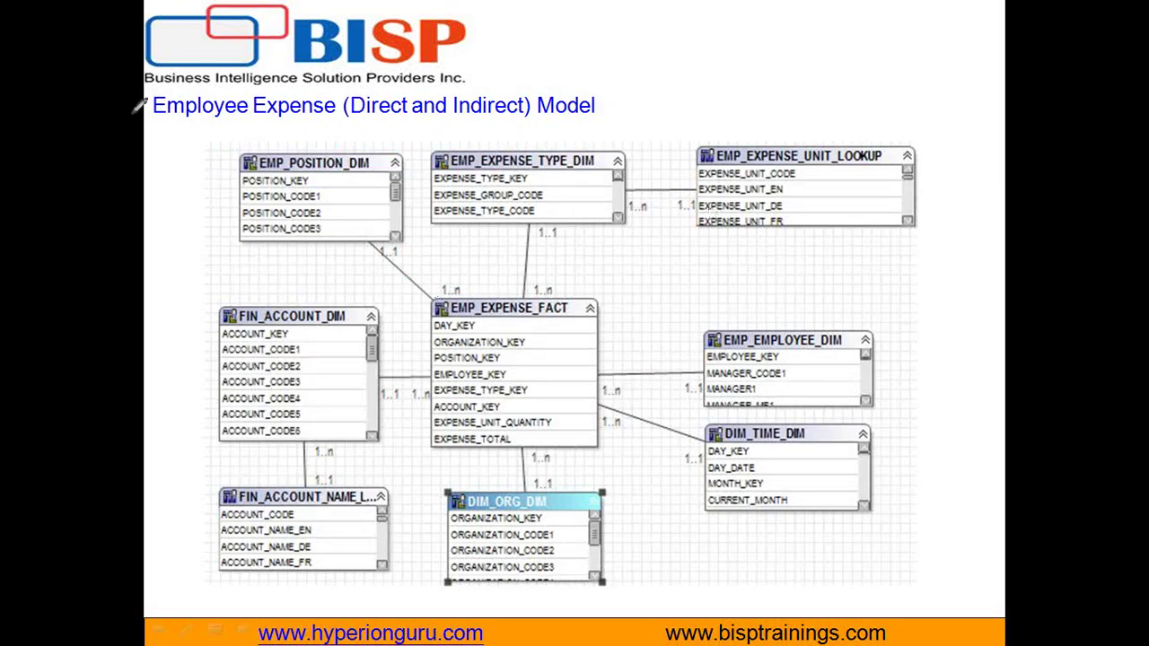
mouse_move(127, 118)
mouse_down()
mouse_move(610, 114)
mouse_move(610, 79)
mouse_move(102, 79)
mouse_move(102, 120)
mouse_move(144, 120)
mouse_up()
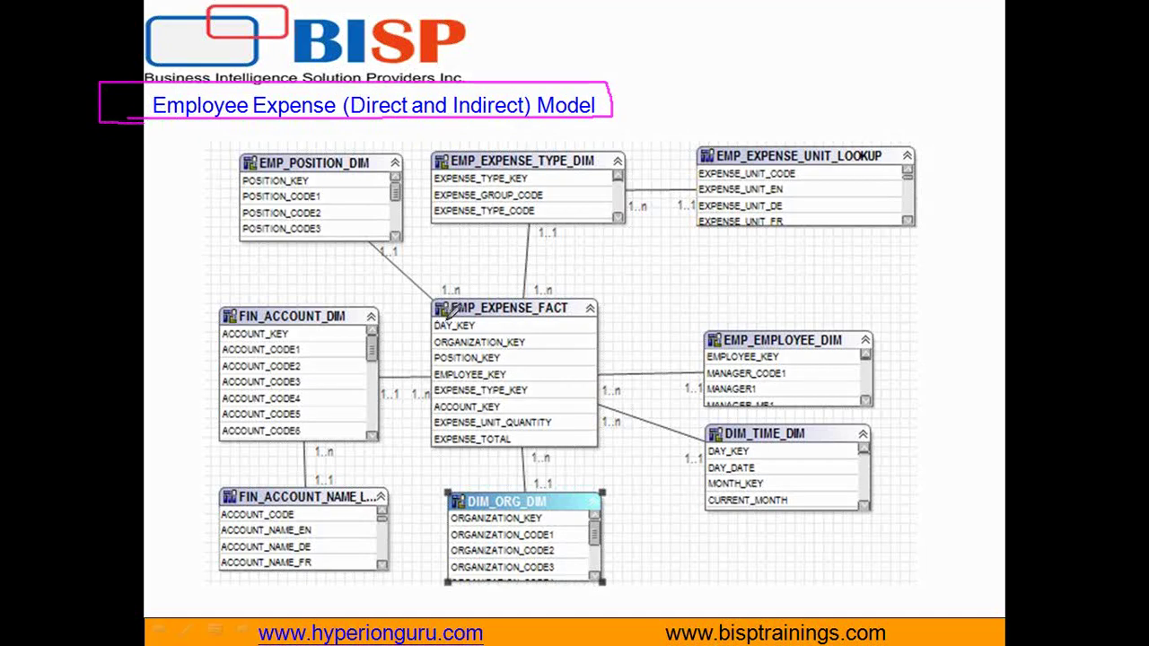
drag(436, 324, 585, 322)
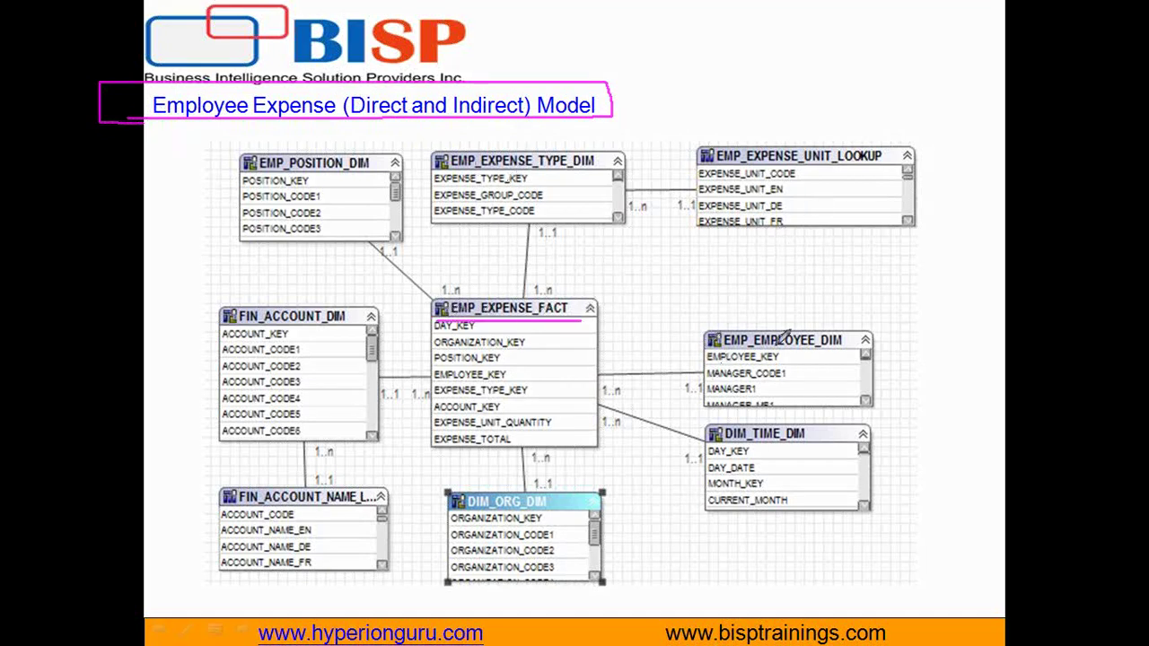
drag(727, 352, 844, 353)
drag(709, 442, 869, 443)
drag(467, 510, 597, 510)
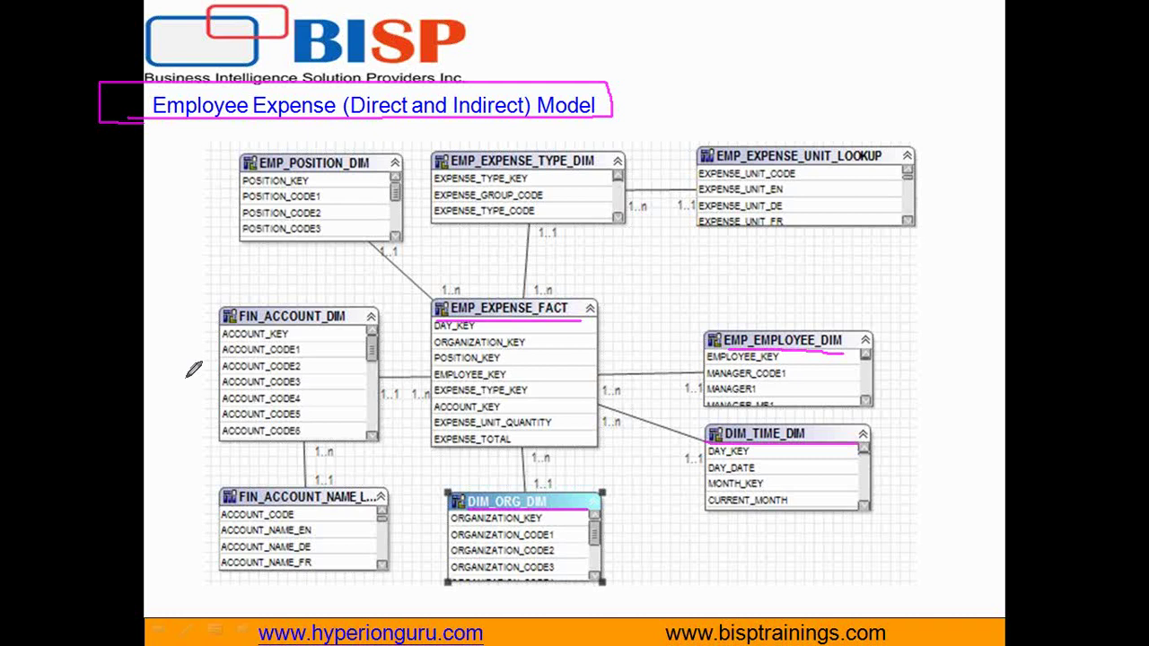
mouse_move(199, 366)
mouse_down()
mouse_move(146, 455)
mouse_move(185, 538)
mouse_up()
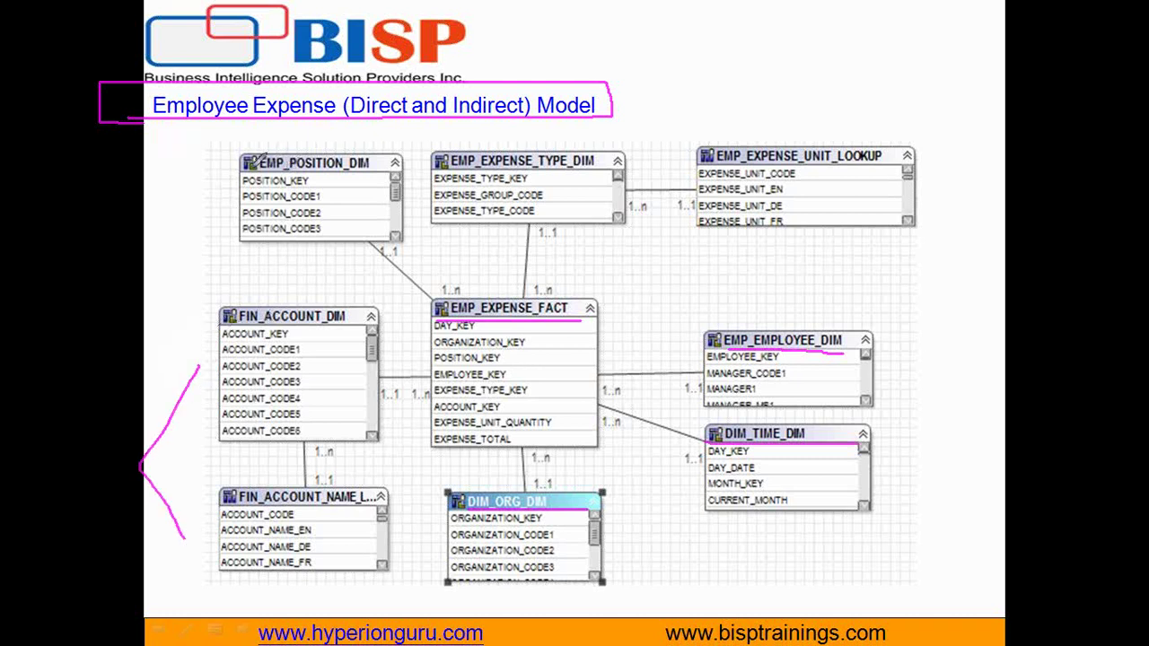
drag(242, 177, 391, 175)
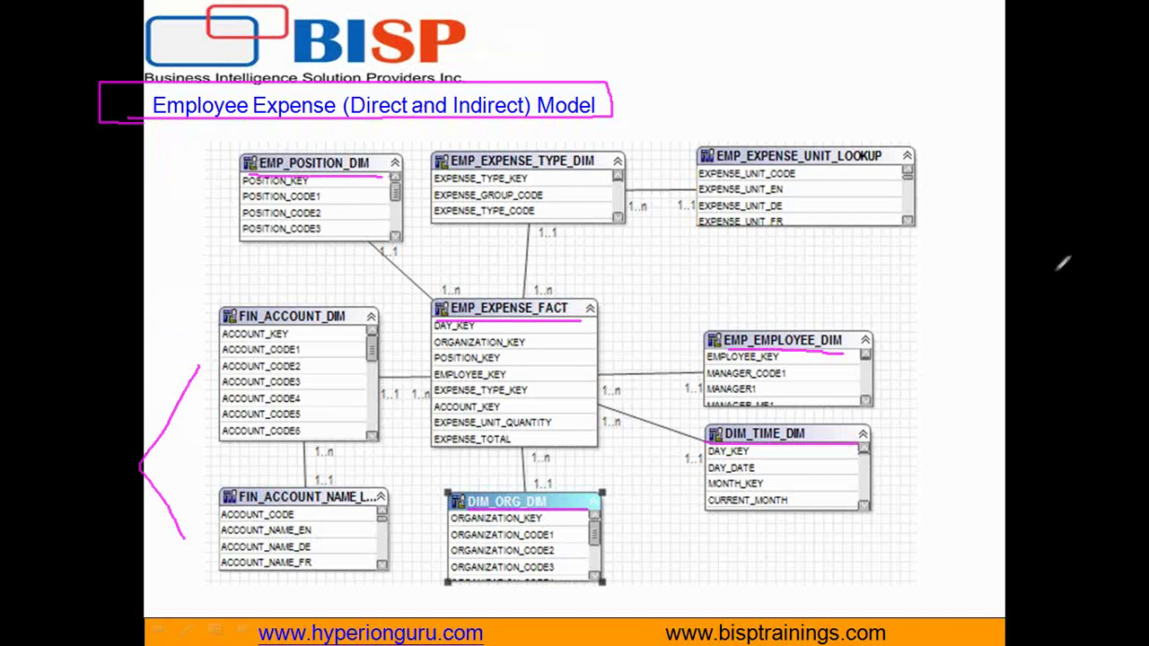
key(e)
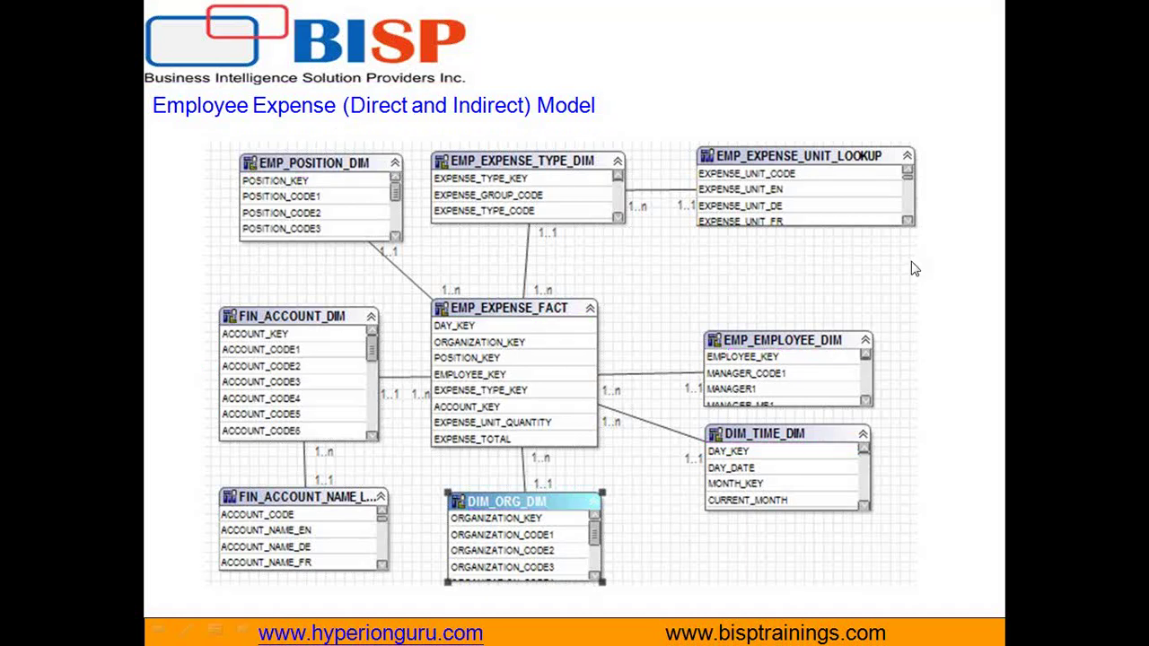
Start an Import Metadata wizard in the BI Administration Tool using the OCI 10g/11g connection type.
key(super)
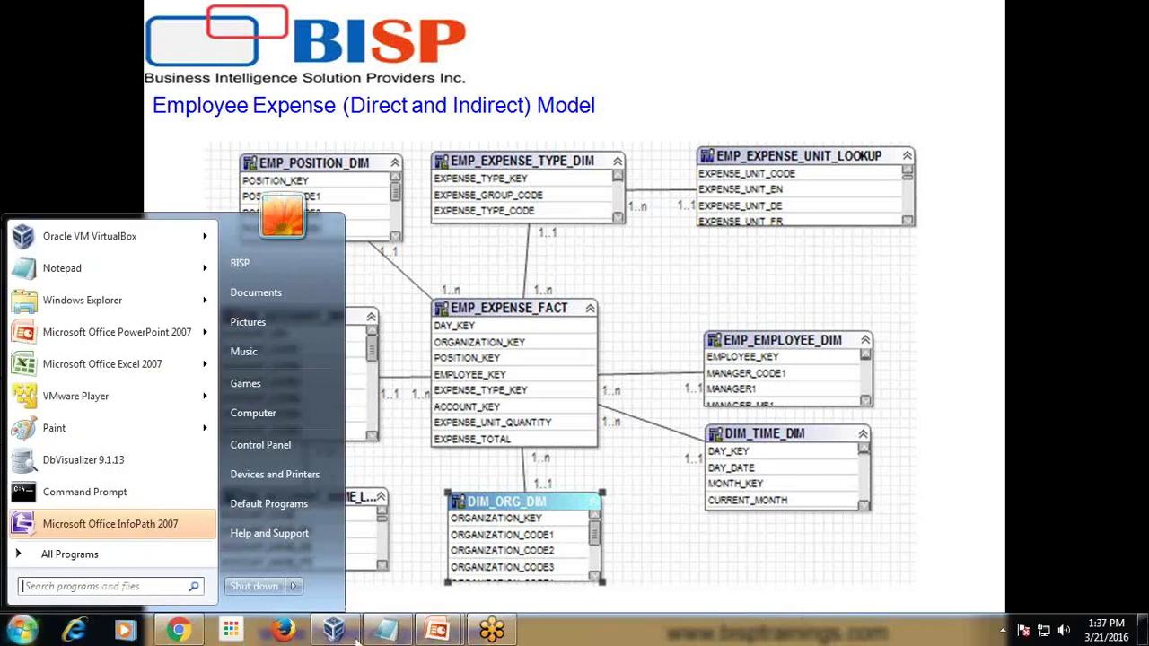
click(339, 634)
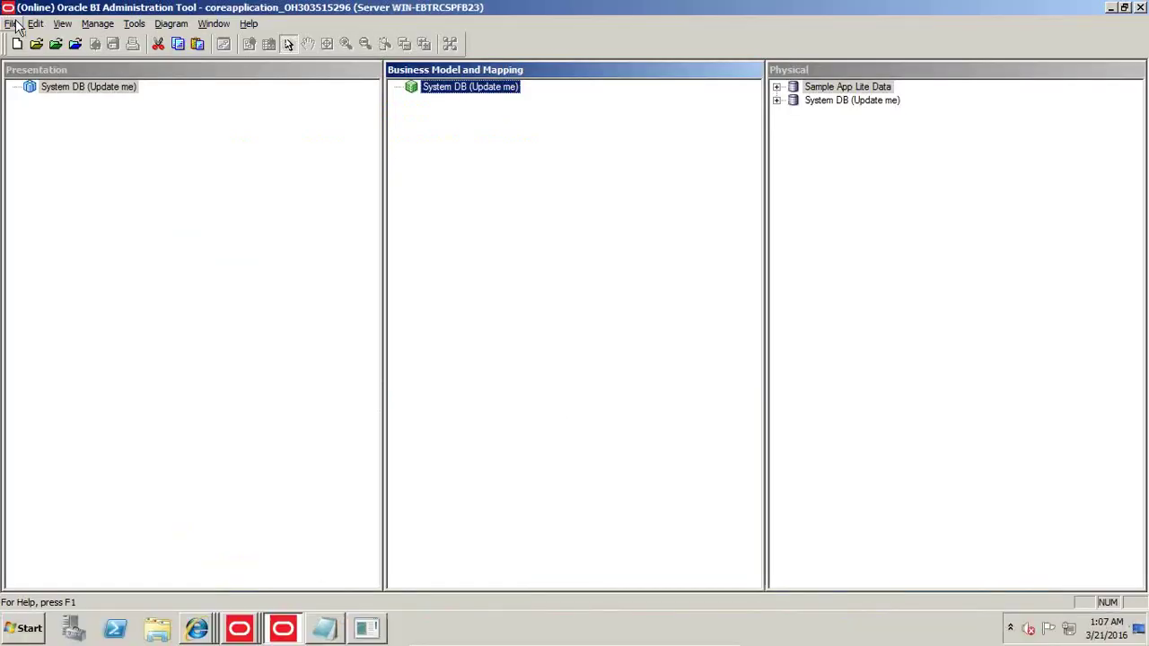
click(13, 23)
click(54, 213)
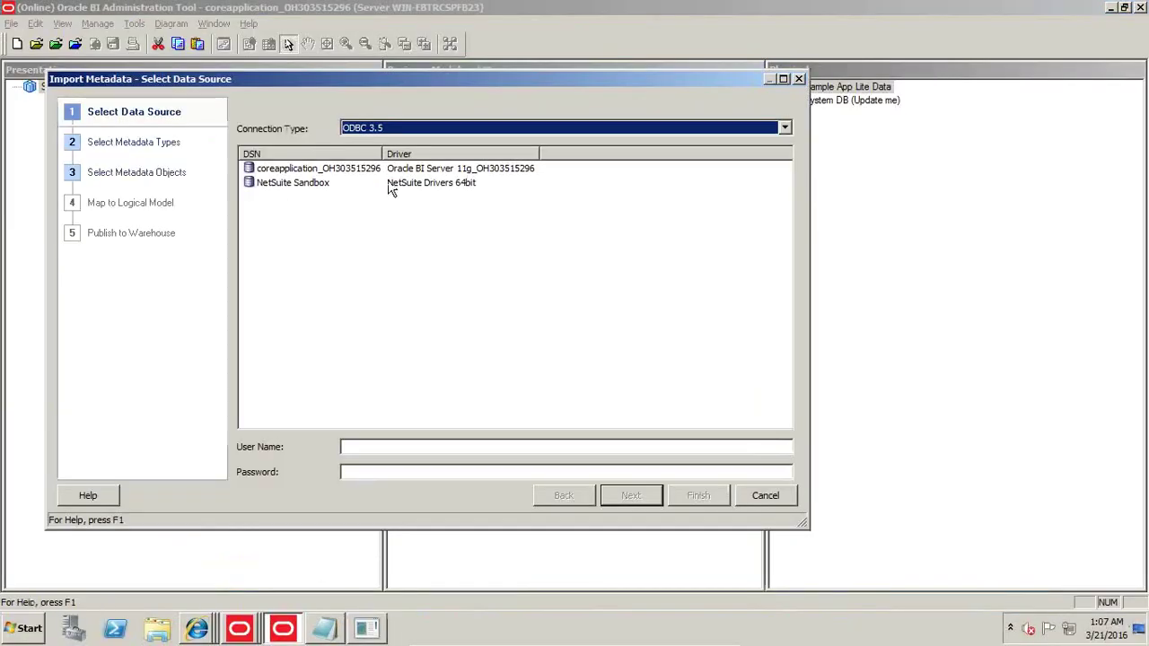
click(410, 127)
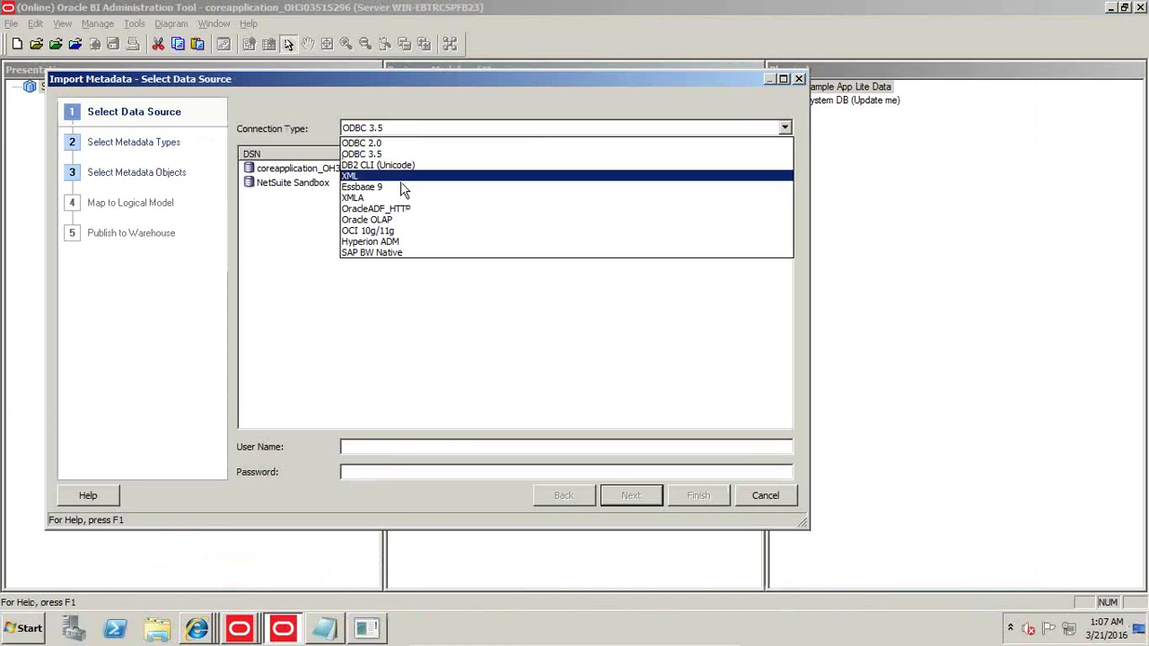
click(396, 230)
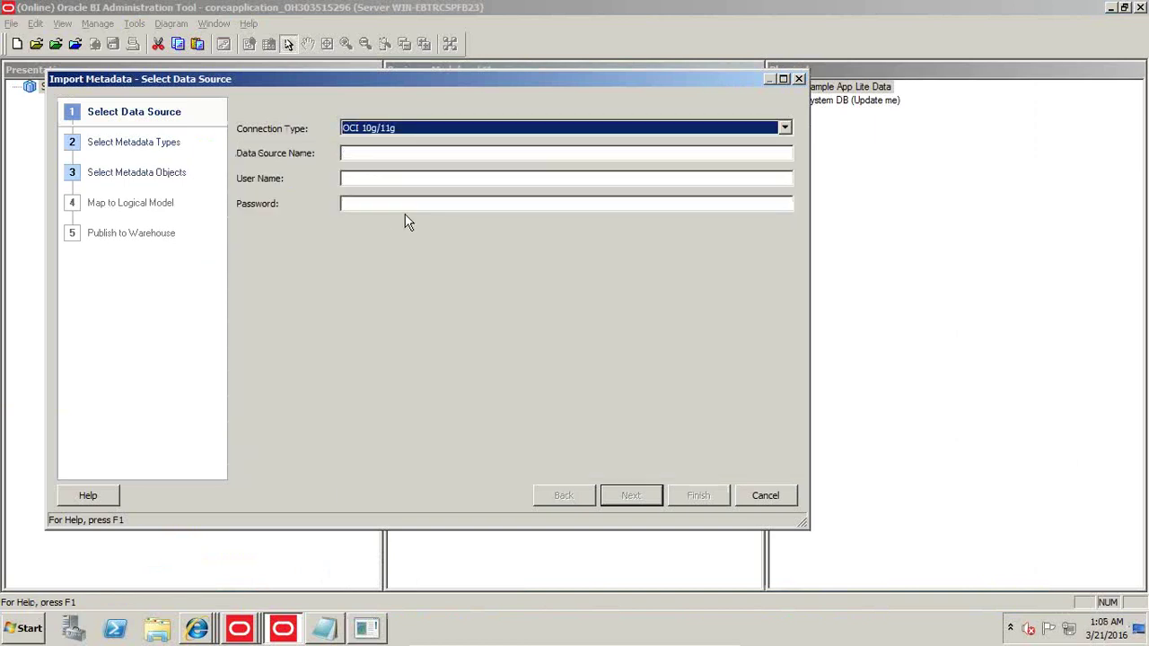
Enter data source ORCL with the HR schema's user name and password, then continue to metadata types.
click(416, 152)
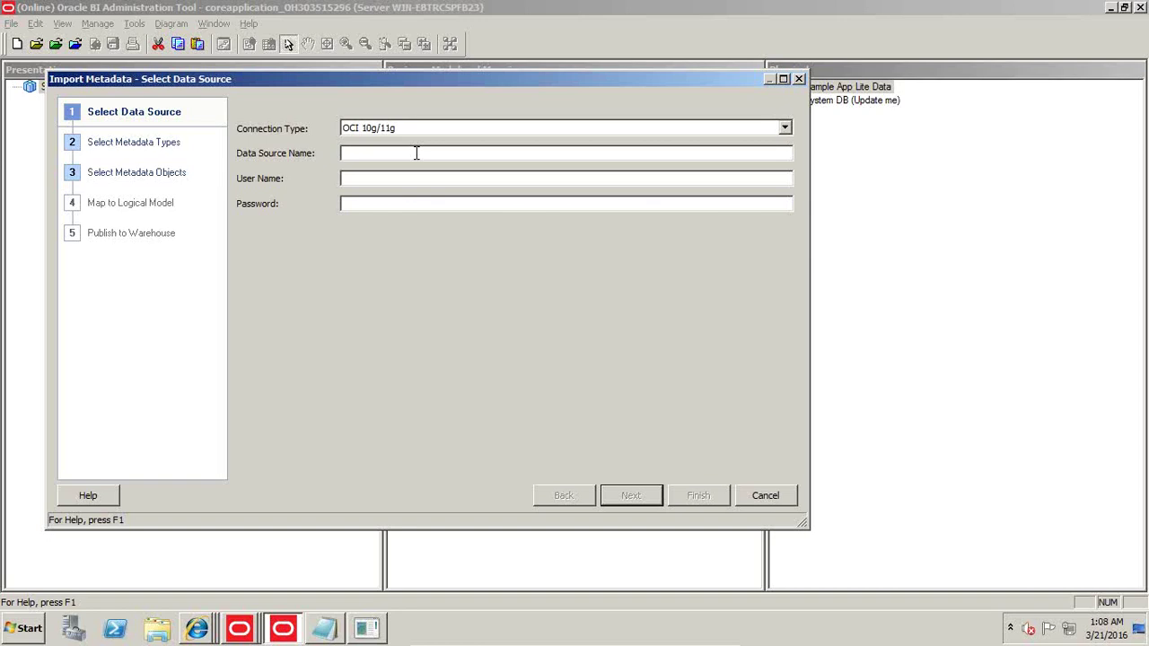
text(HRModel)
double_click(378, 154)
key(ctrl+c)
key(Delete)
click(344, 178)
text(vc\)
key(BackSpace)
key(BackSpace)
key(BackSpace)
key(ctrl+v)
text(ORCL)
key(Tab)
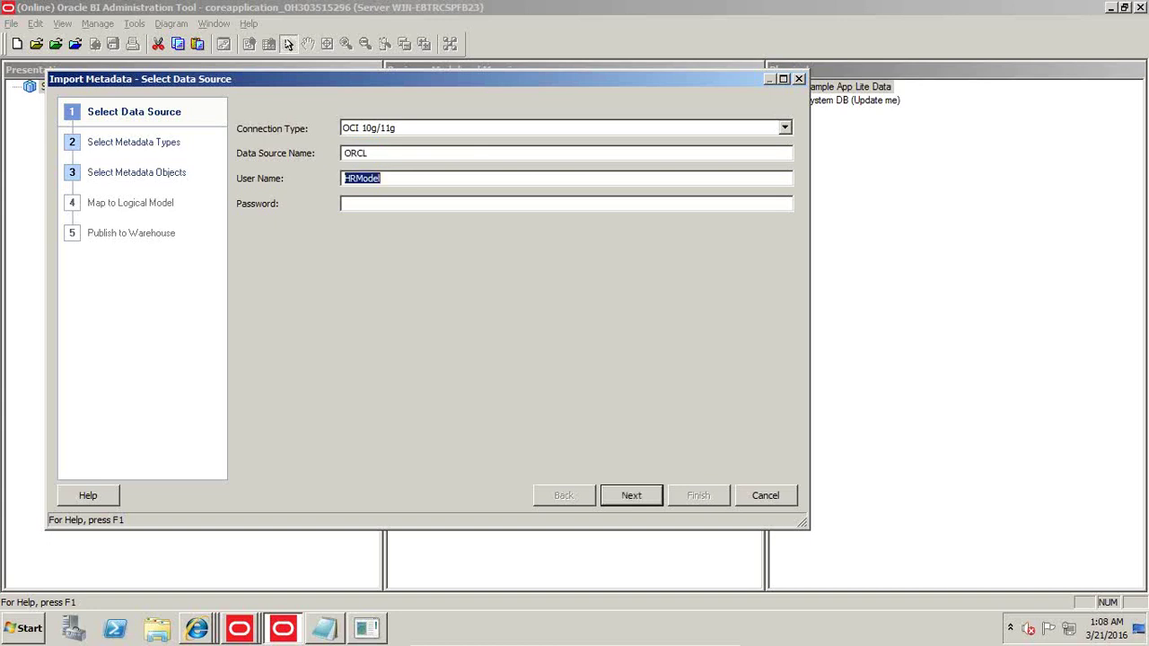
key(Tab)
text(HRModel)
click(631, 496)
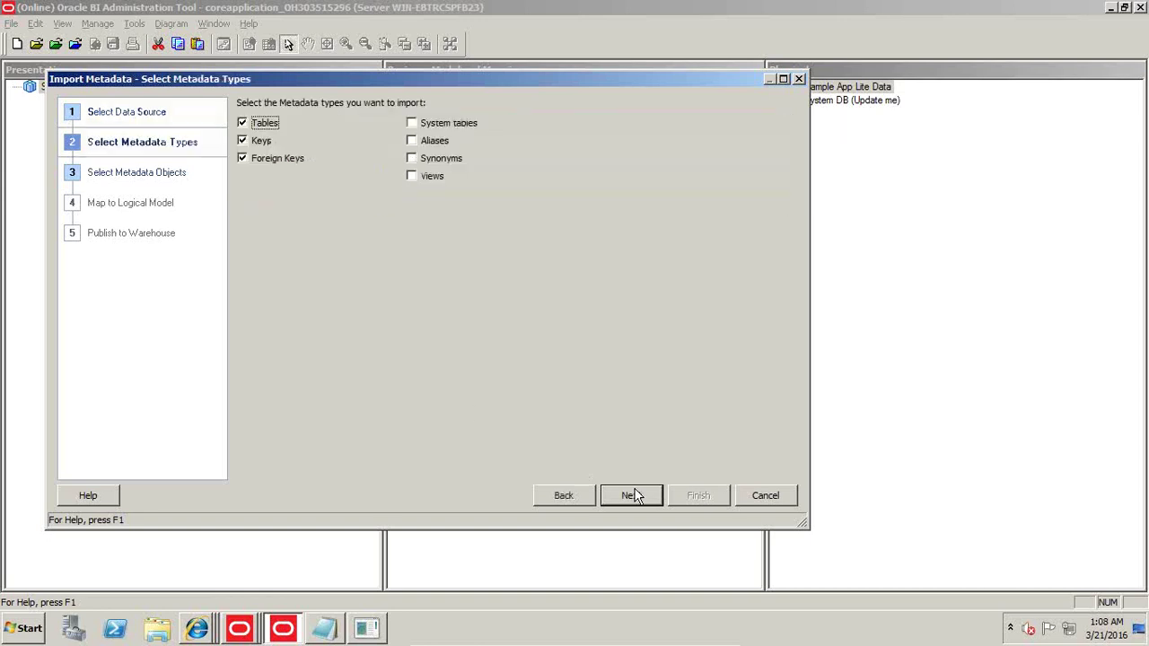
Connect SQL*Plus to orcl as the HR model schema and run select table_name from user_tables.
click(365, 638)
text(c)
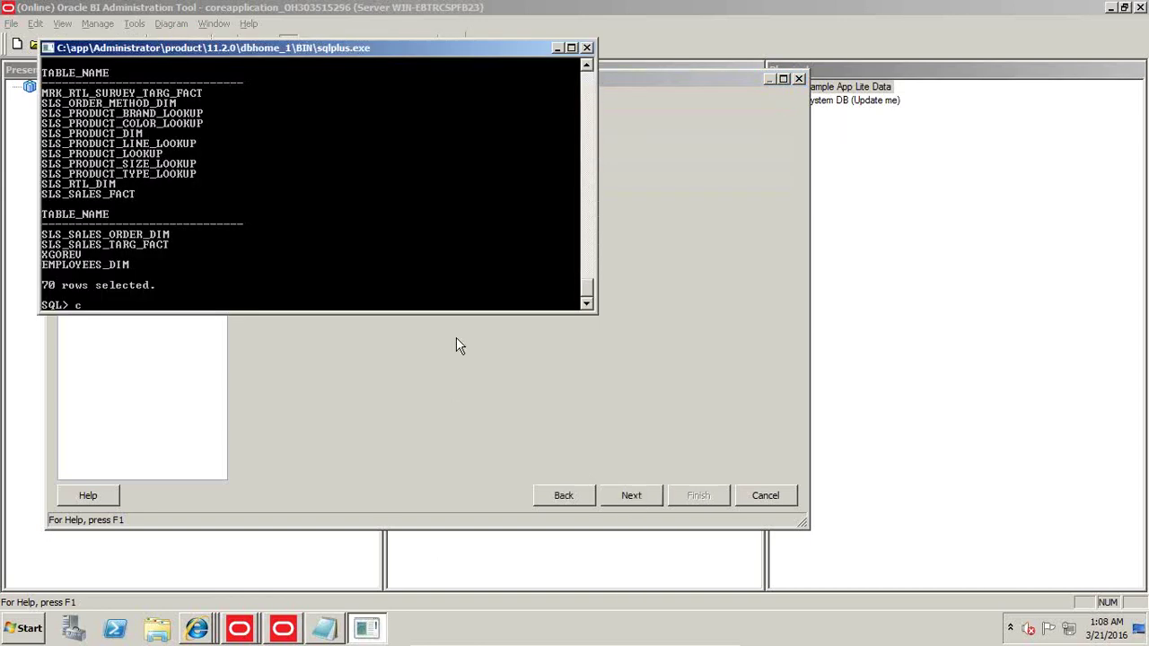
text(onn HRModel/password@orcl)
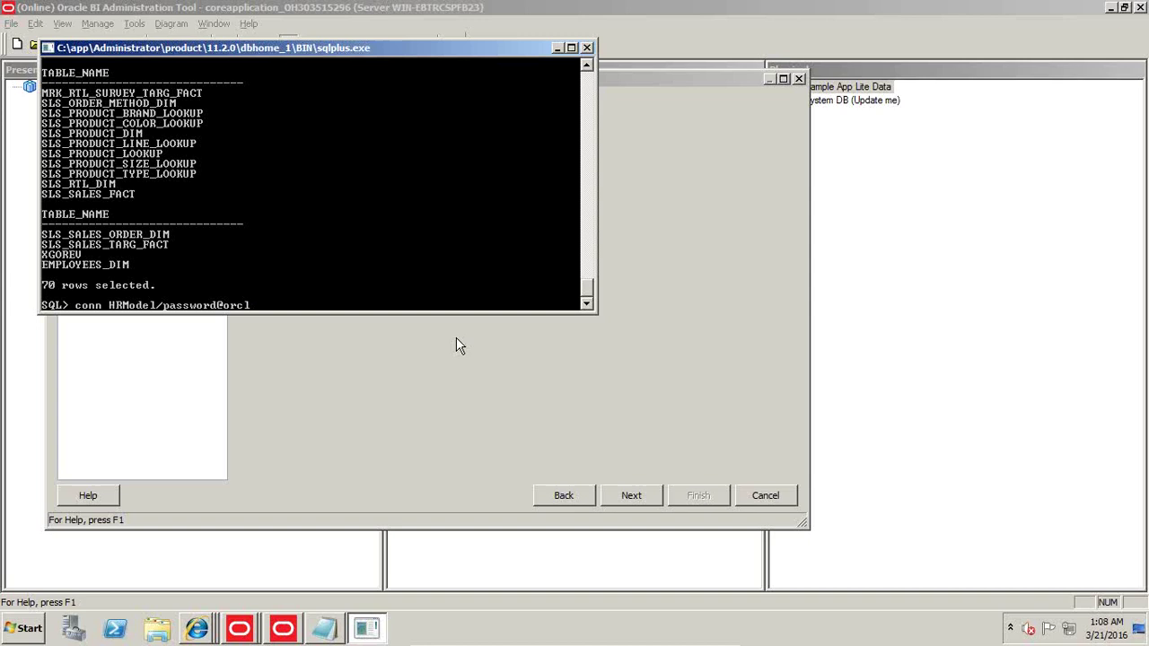
key(Return)
text(select tabl)
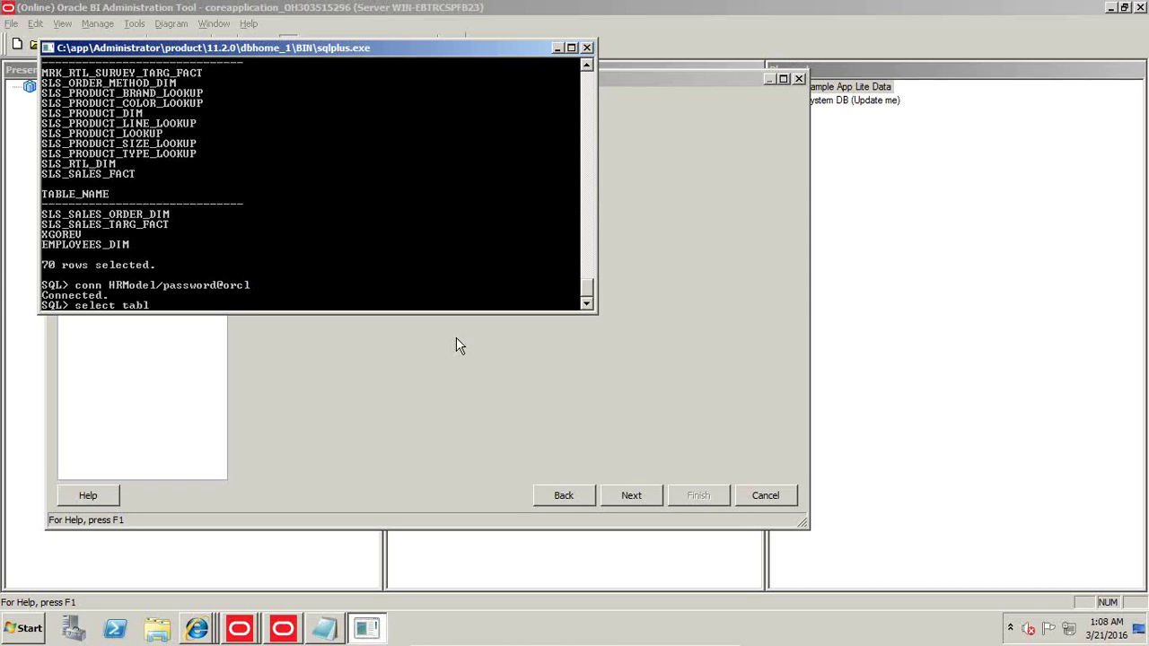
text(e_name from)
text(bles)
key(BackSpace)
key(BackSpace)
key(BackSpace)
text(les;)
key(Left)
key(Left)
key(Left)
key(Left)
key(Left)
key(Left)
key(Left)
key(Left)
key(Left)
key(Left)
key(Left)
key(Left)
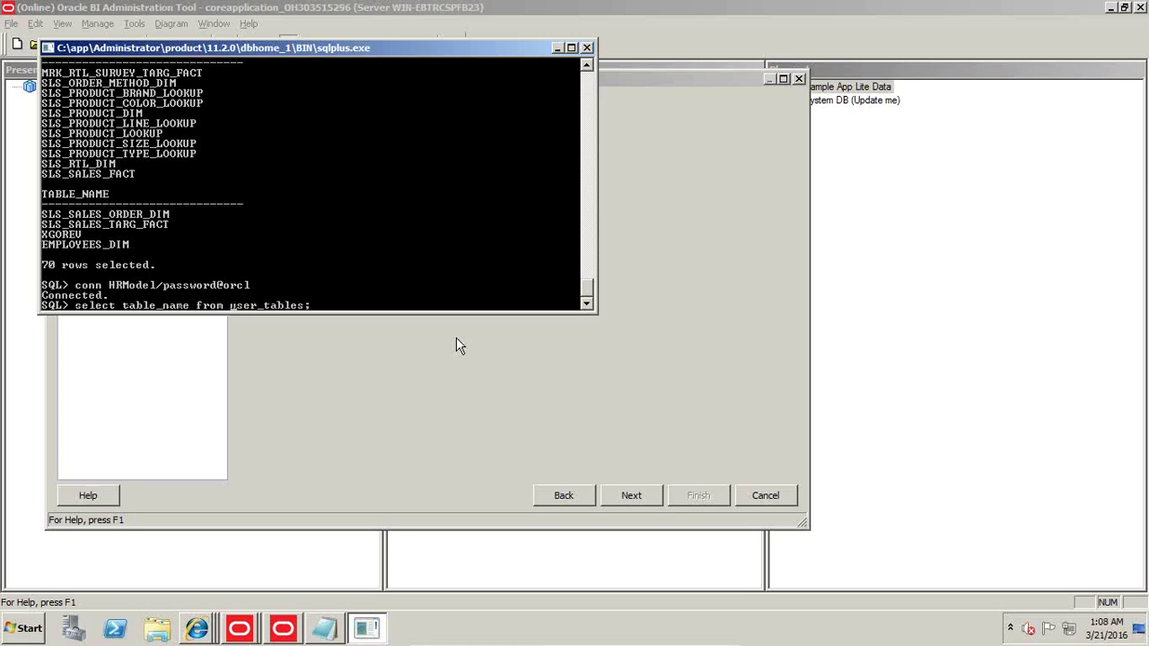
key(Return)
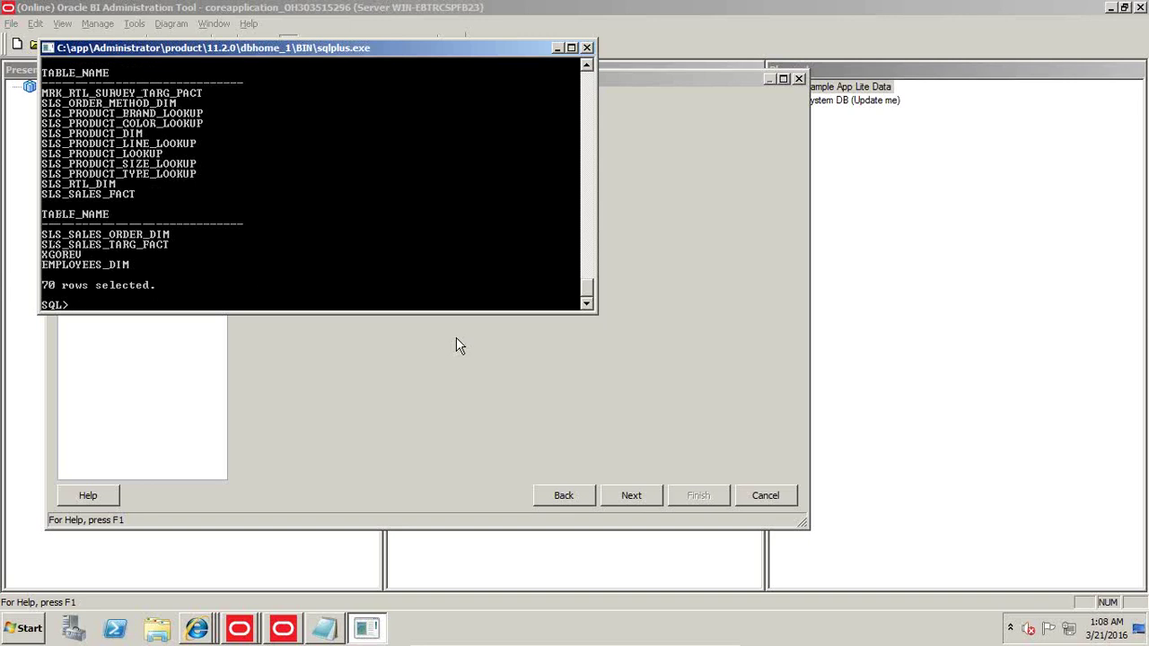
Advance to object selection and browse the HRDATA schema's tables, then collapse it.
click(622, 496)
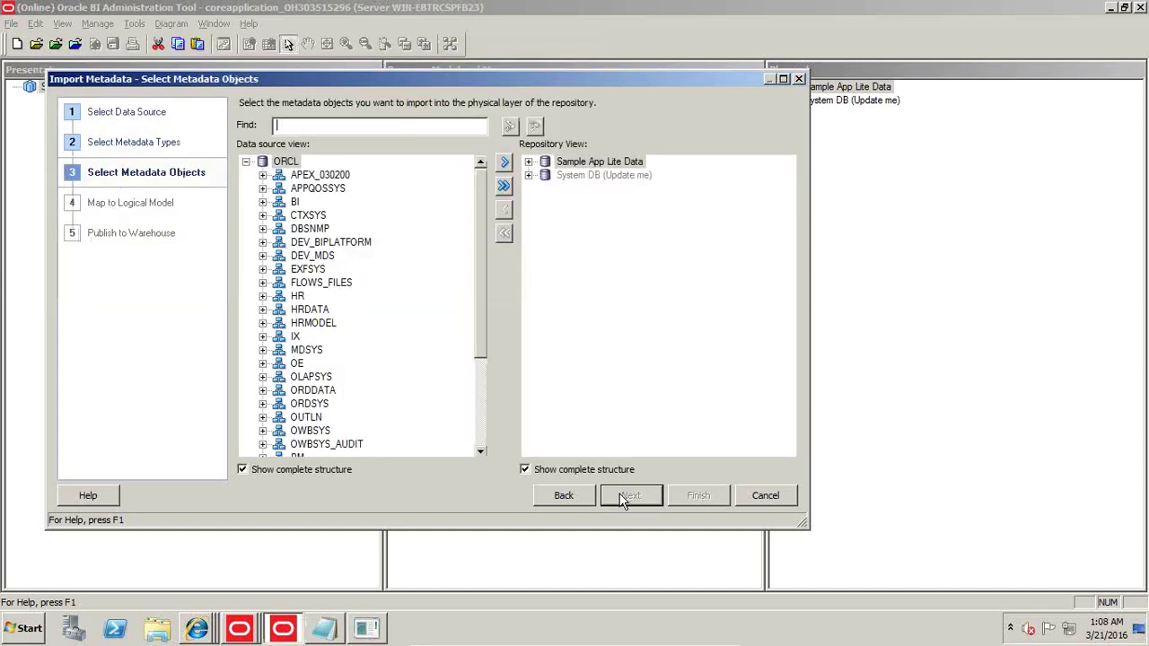
drag(487, 234, 466, 357)
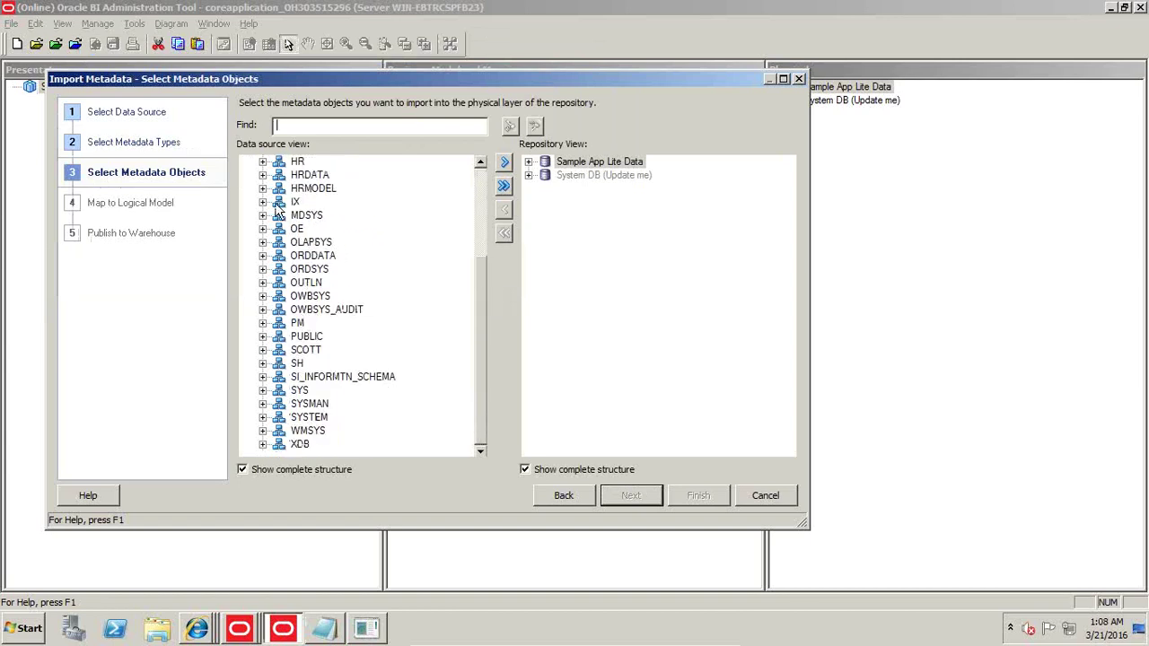
click(263, 175)
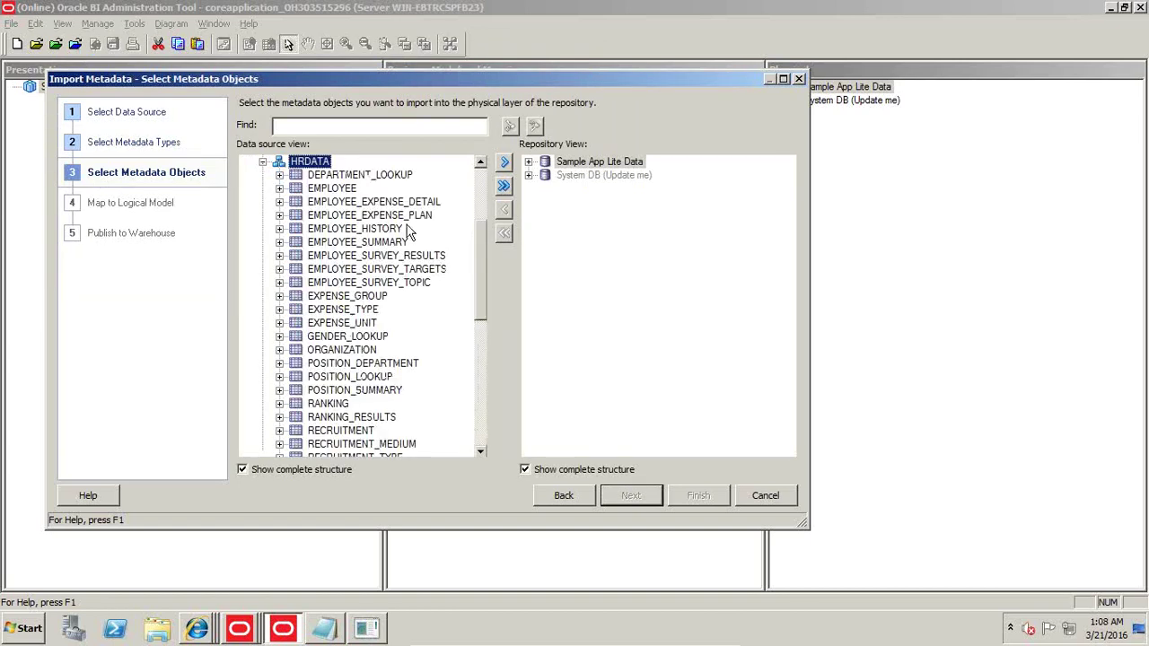
click(341, 192)
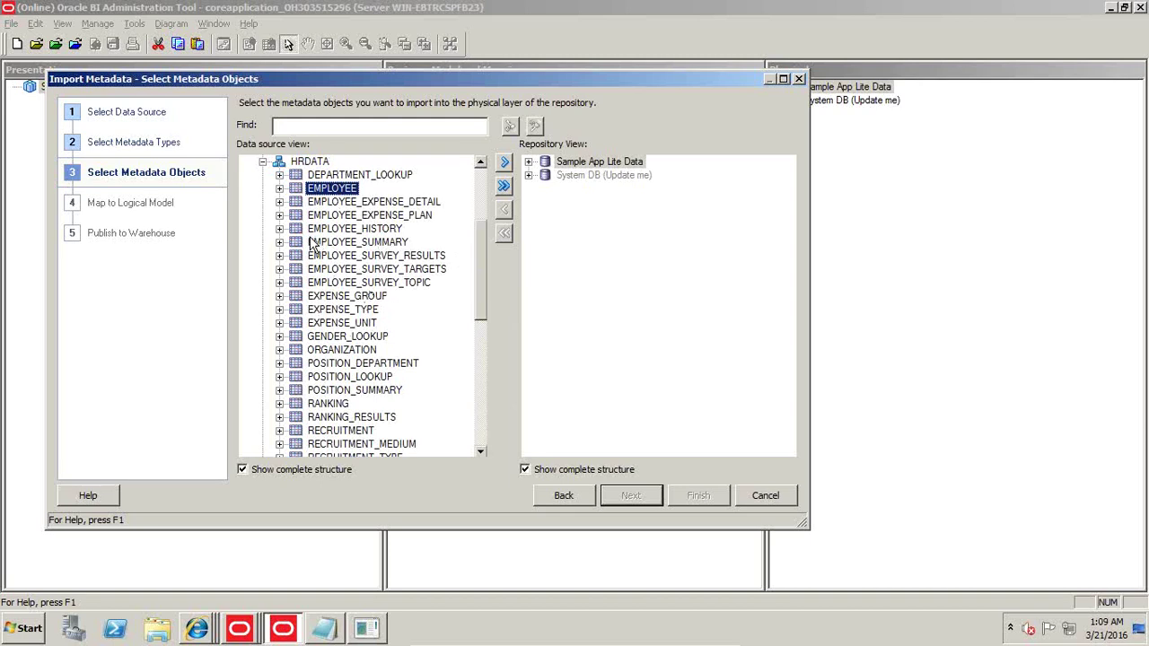
drag(482, 266, 490, 243)
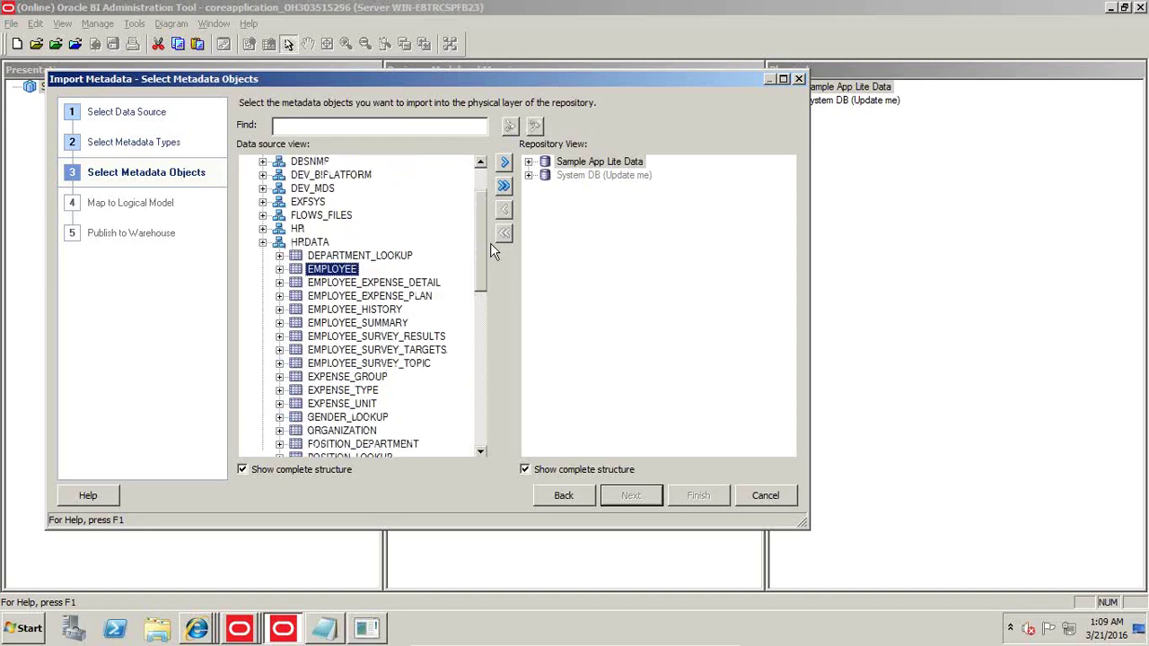
click(262, 242)
Select HRMODEL's EMP_EMPLOYEE_DIM, EMP_EXPENSE_FACT, EMP_EXPENSE_PLAN_FACT and EMP_EXPENSE_TYPE_DIM tables.
click(262, 256)
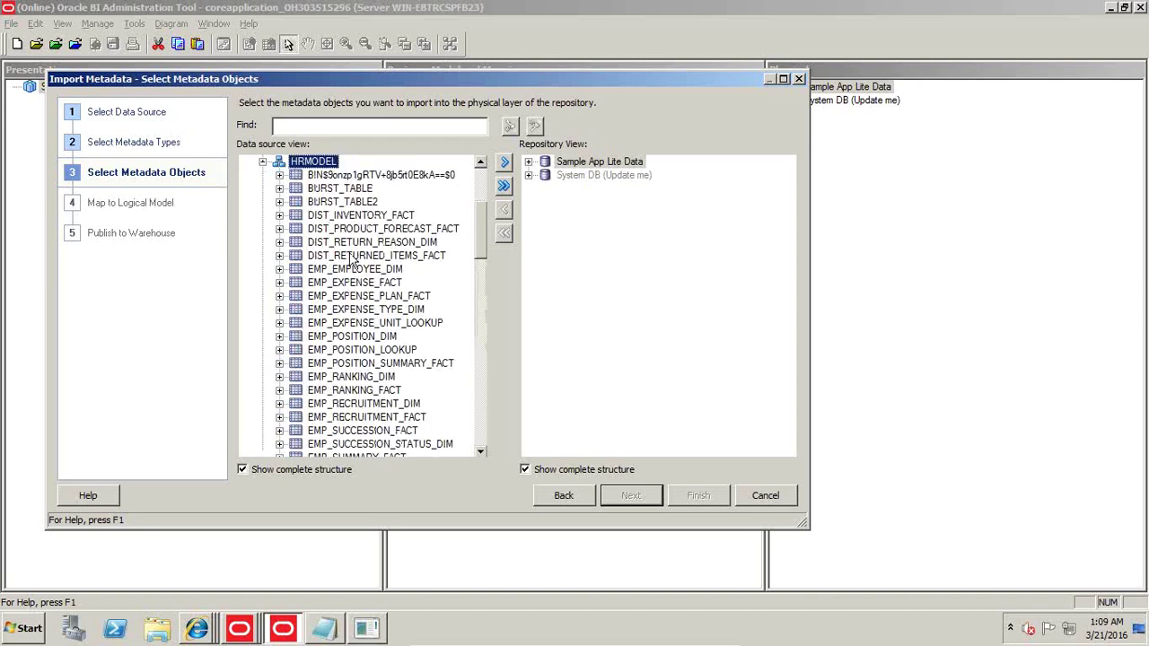
click(368, 271)
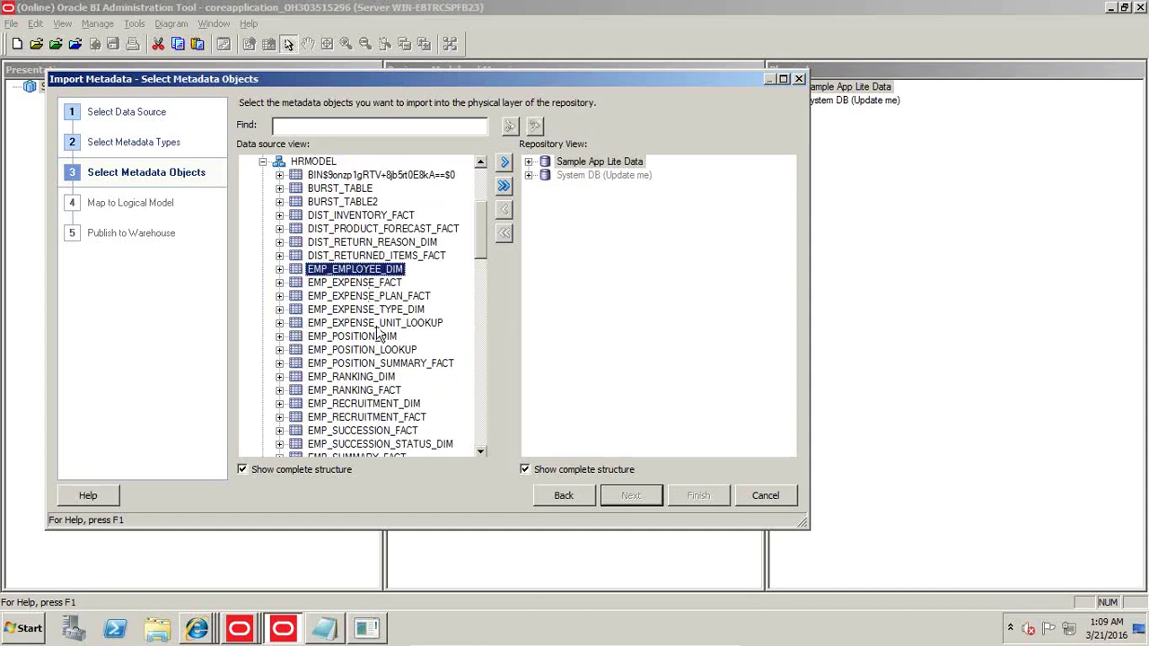
ctrl+click(388, 296)
ctrl+click(382, 284)
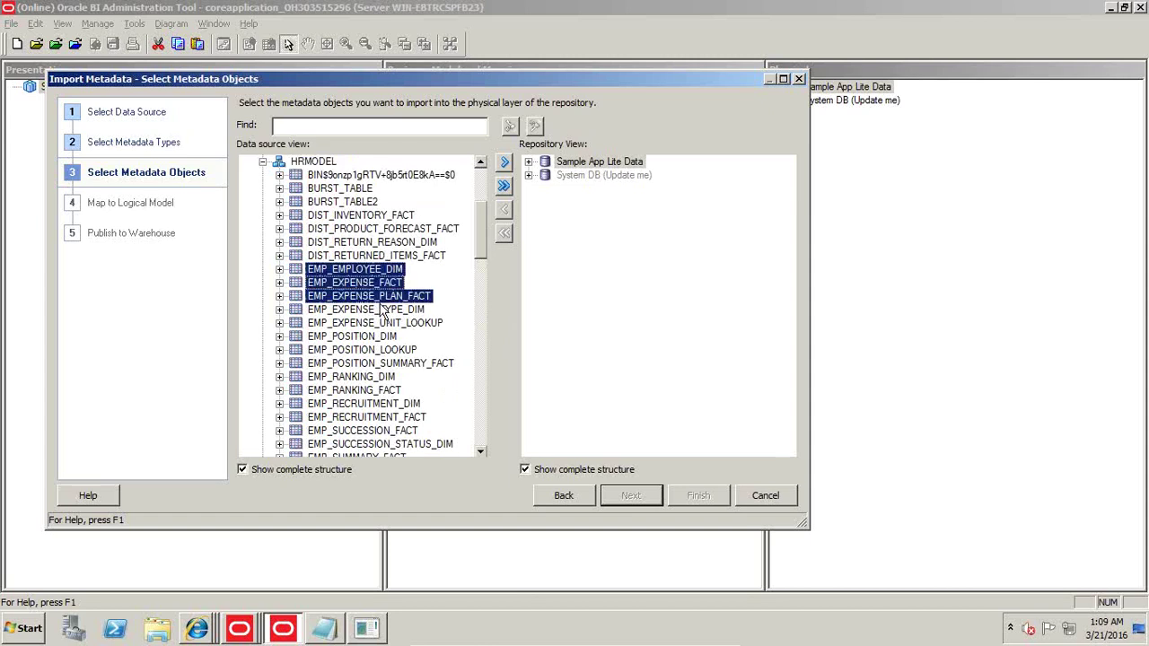
ctrl+click(385, 309)
Add TIME_DIM and the three FIN_ACCOUNT tables, then import them, accepting the connection pool settings.
drag(482, 229, 474, 309)
ctrl+click(330, 271)
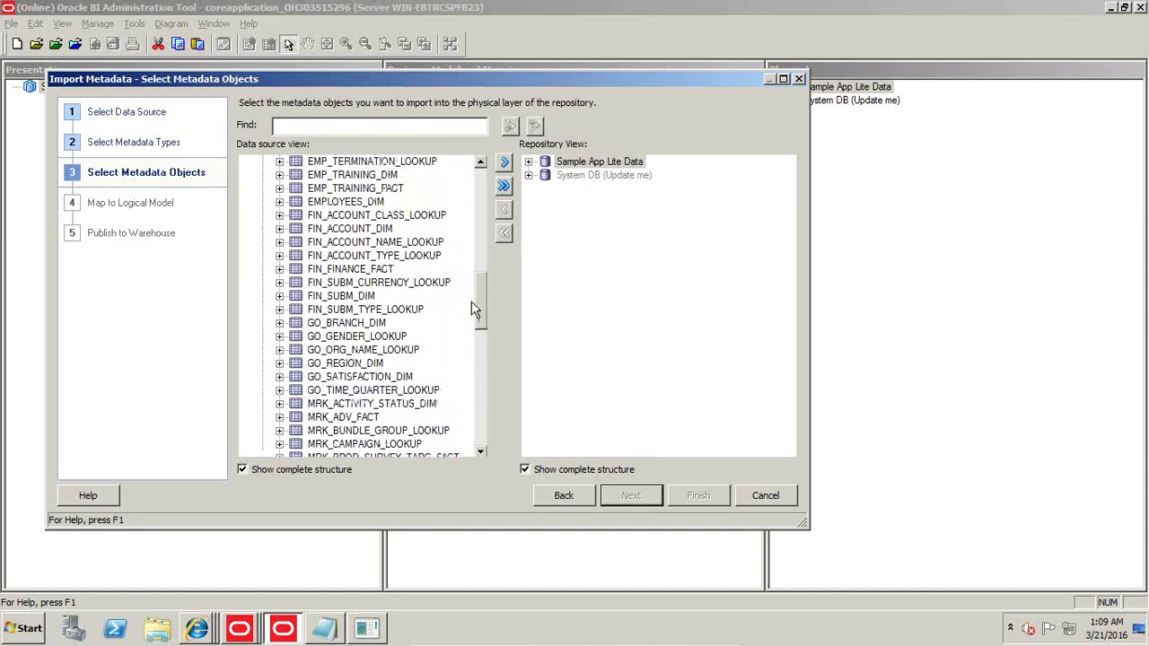
ctrl+click(378, 231)
ctrl+click(381, 244)
ctrl+click(380, 256)
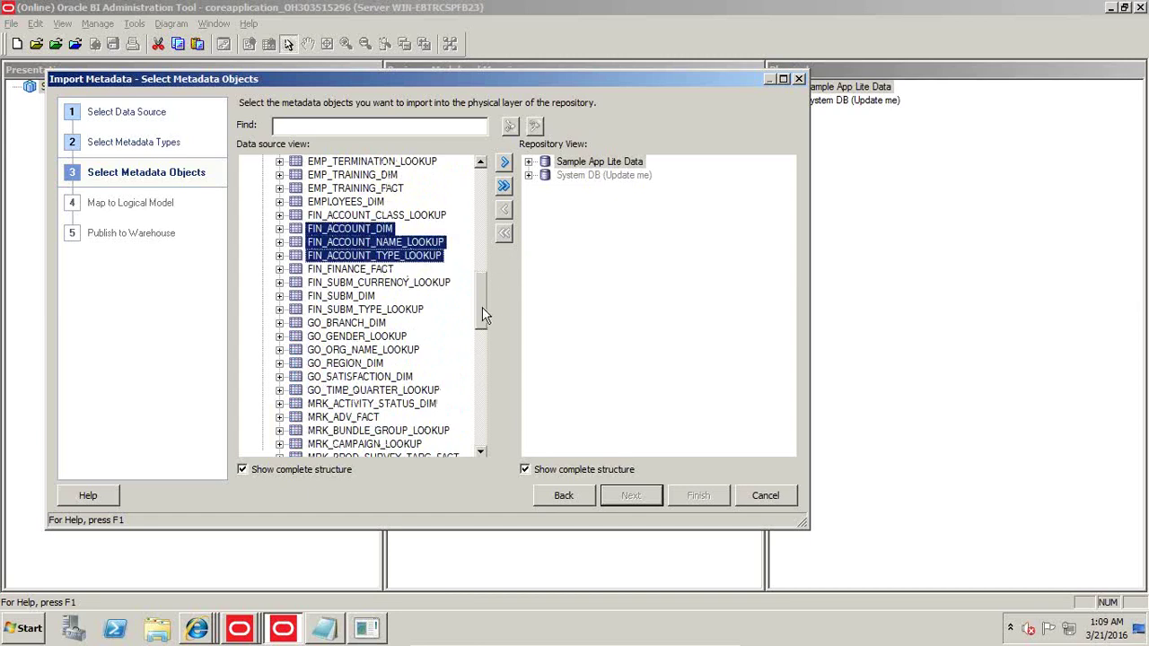
drag(481, 311, 490, 245)
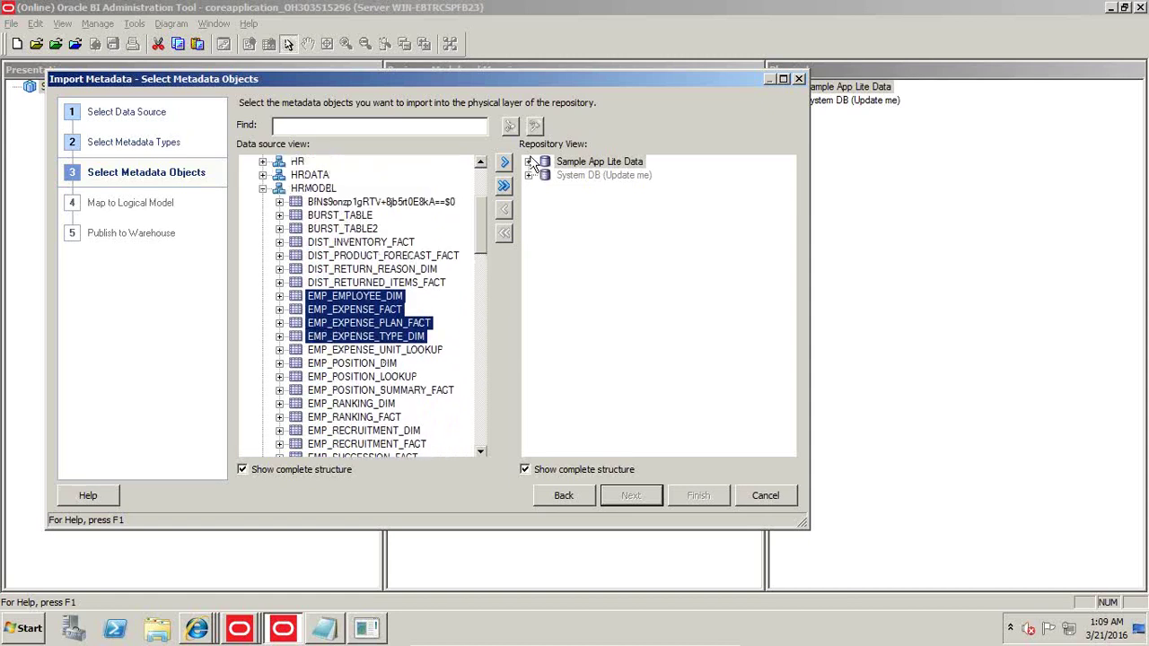
click(503, 162)
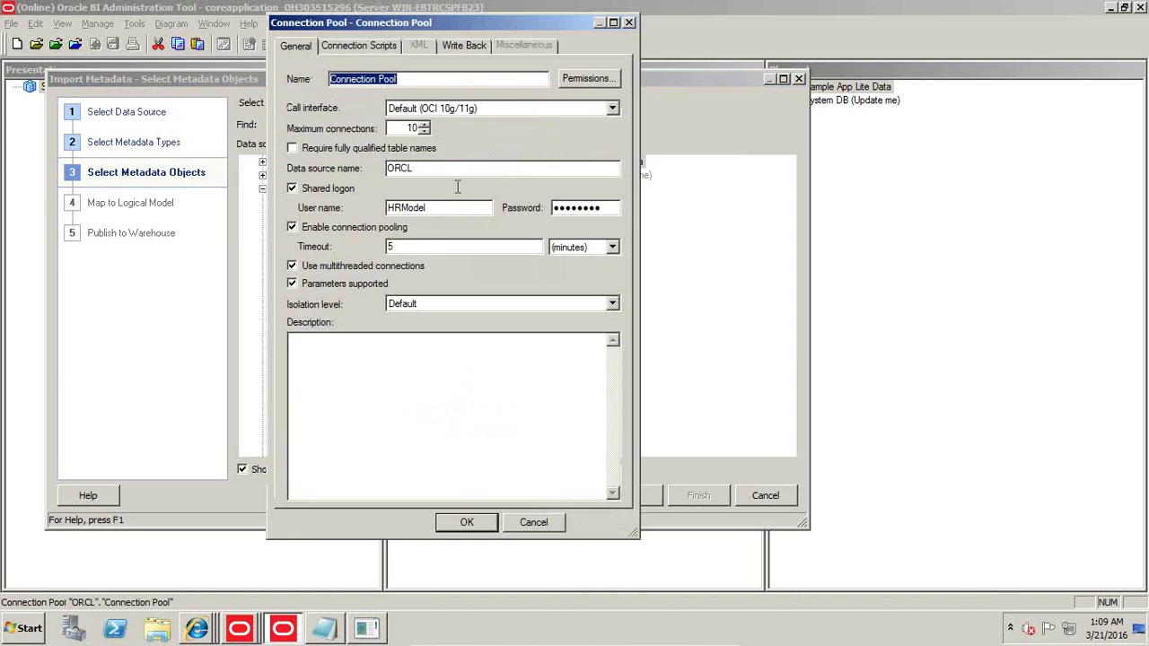
click(467, 523)
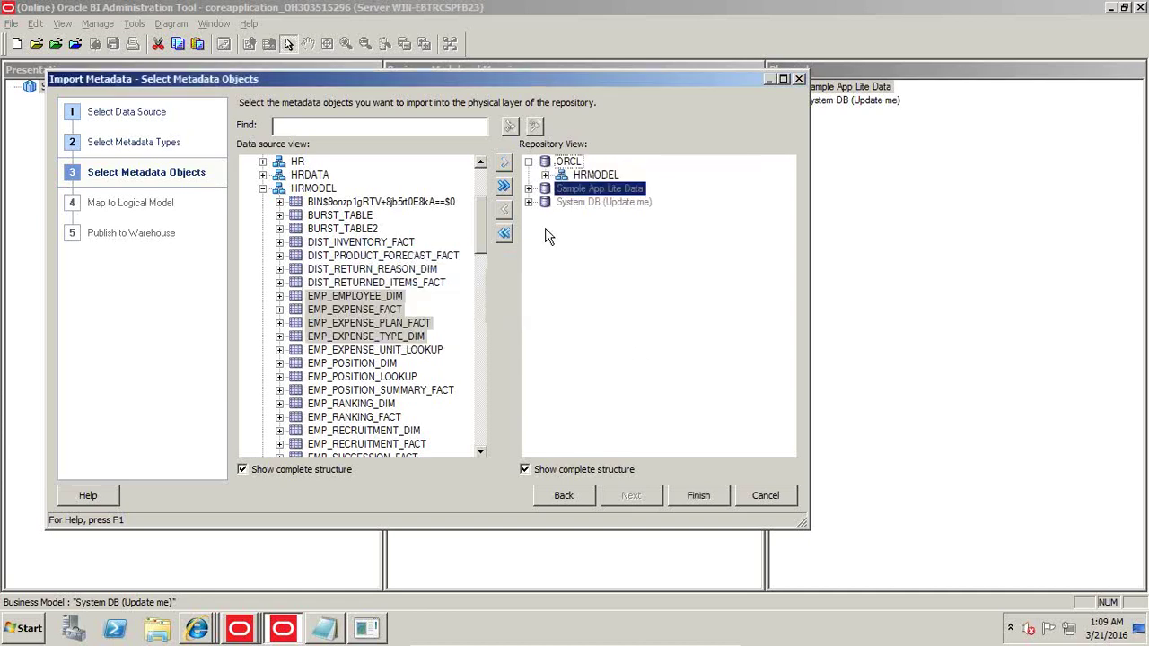
Finish the import, expand ORCL > HRMODEL, and open a physical diagram of the selected schema.
click(704, 498)
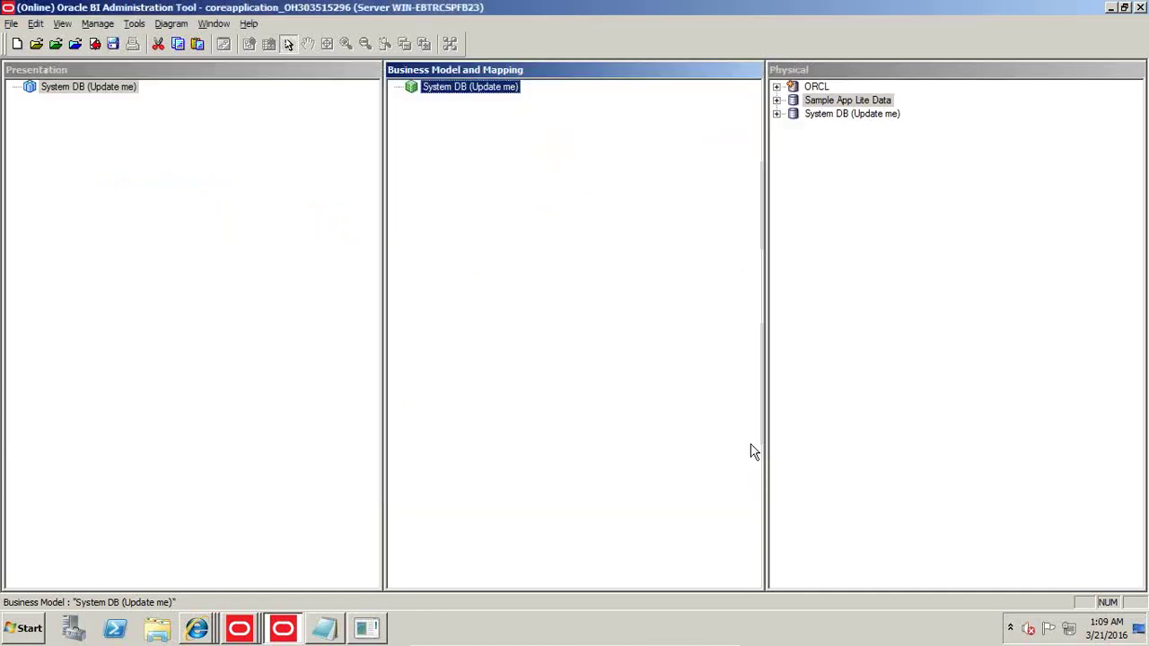
click(776, 87)
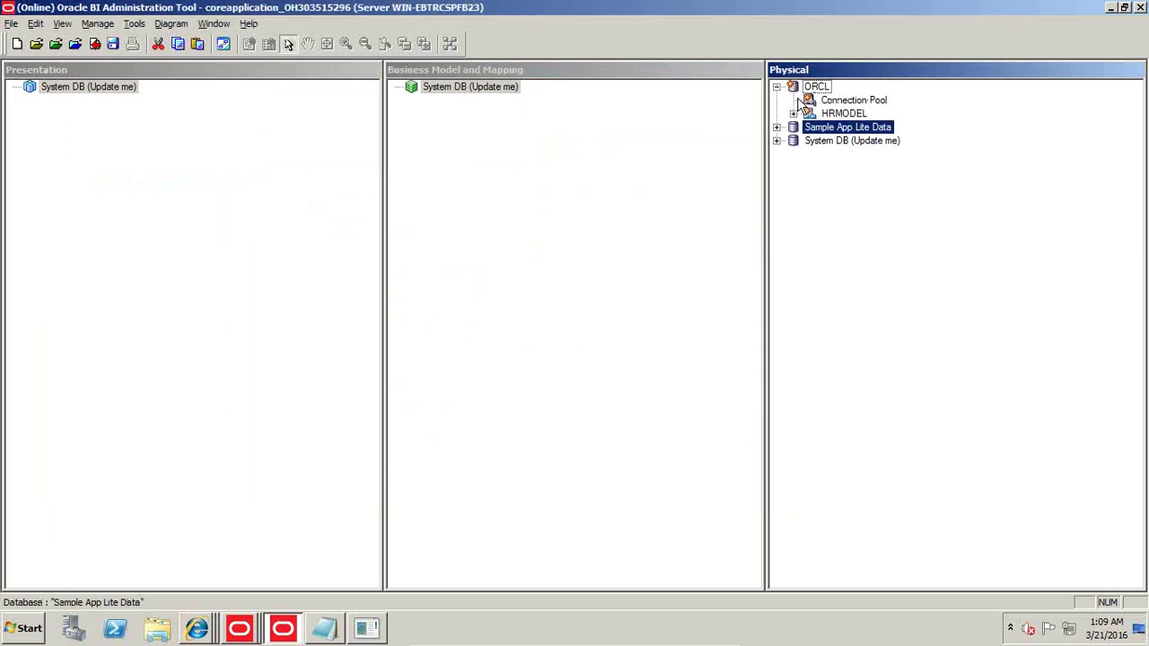
click(794, 114)
right_click(848, 114)
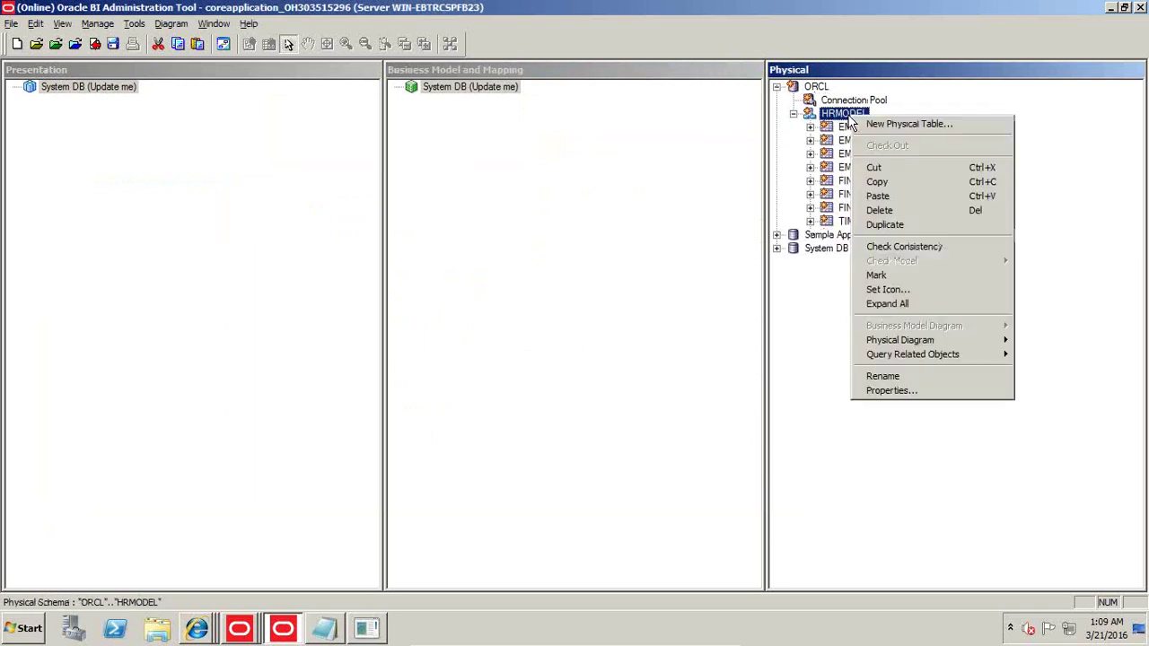
mouse_move(902, 345)
click(788, 342)
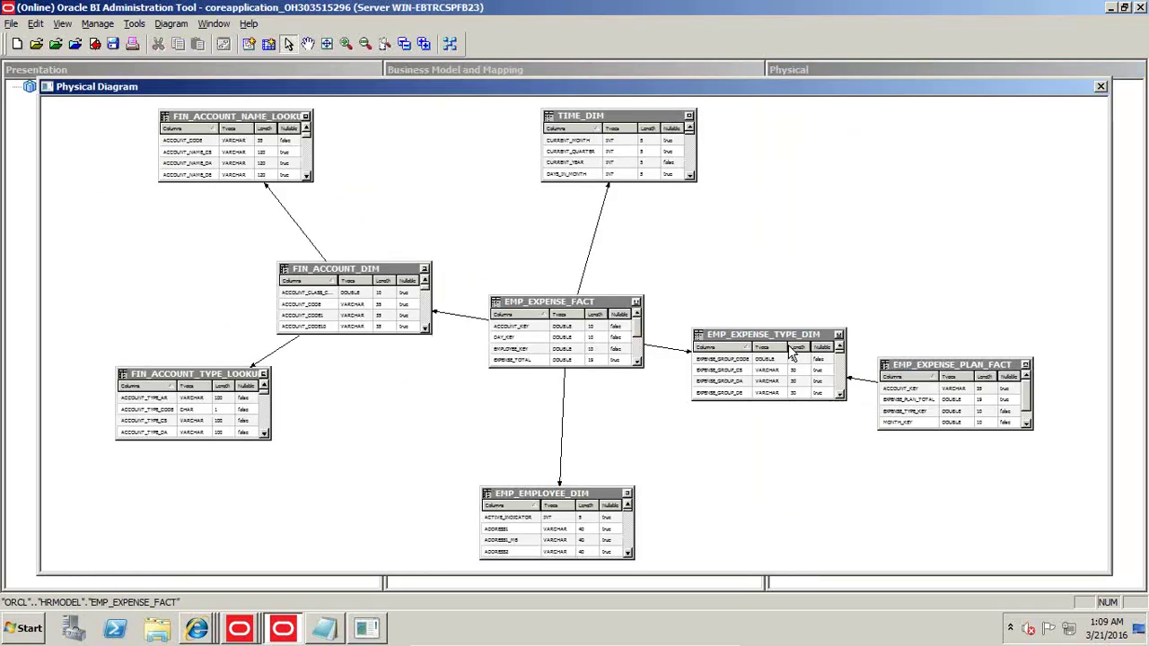
Arrange the HRMODEL tables neatly around EMP_EXPENSE_FACT in the diagram, then close it.
drag(377, 274, 395, 307)
click(552, 305)
drag(601, 115, 542, 180)
drag(732, 339, 707, 307)
drag(914, 378, 898, 301)
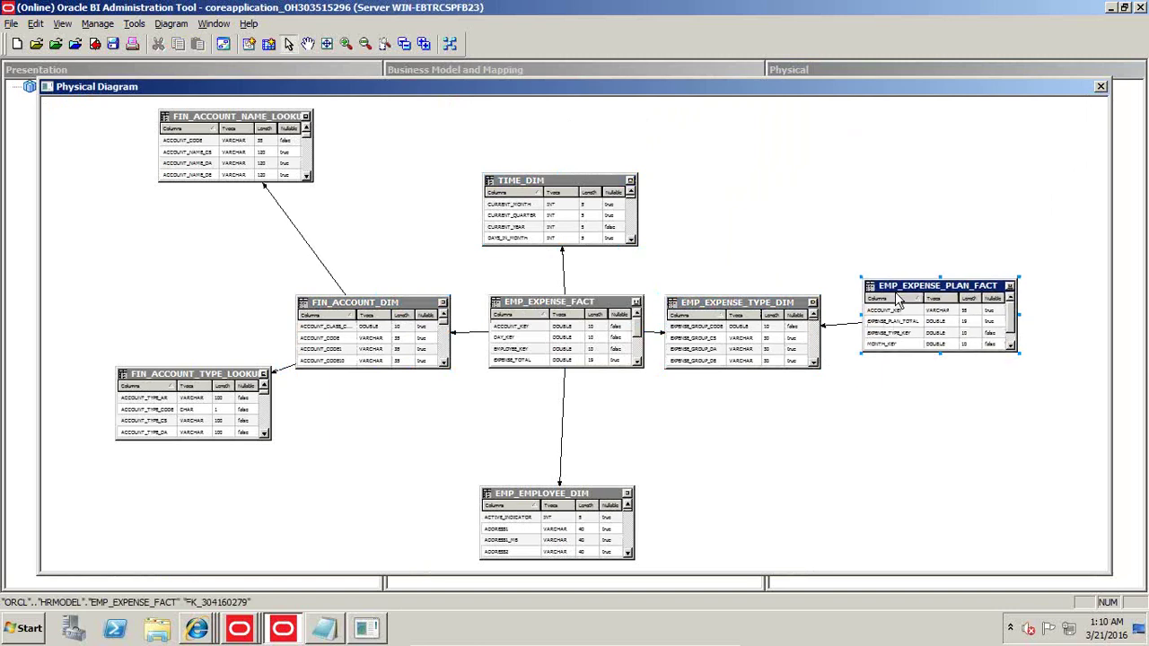
drag(546, 500, 559, 413)
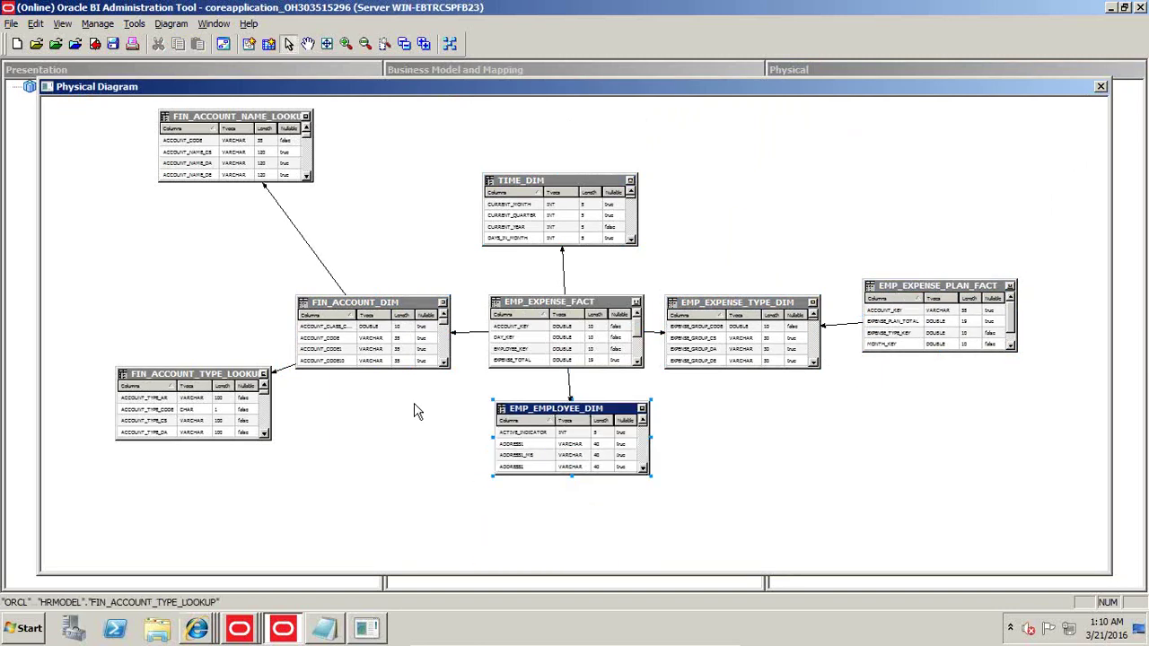
drag(190, 375, 318, 424)
drag(213, 124, 342, 200)
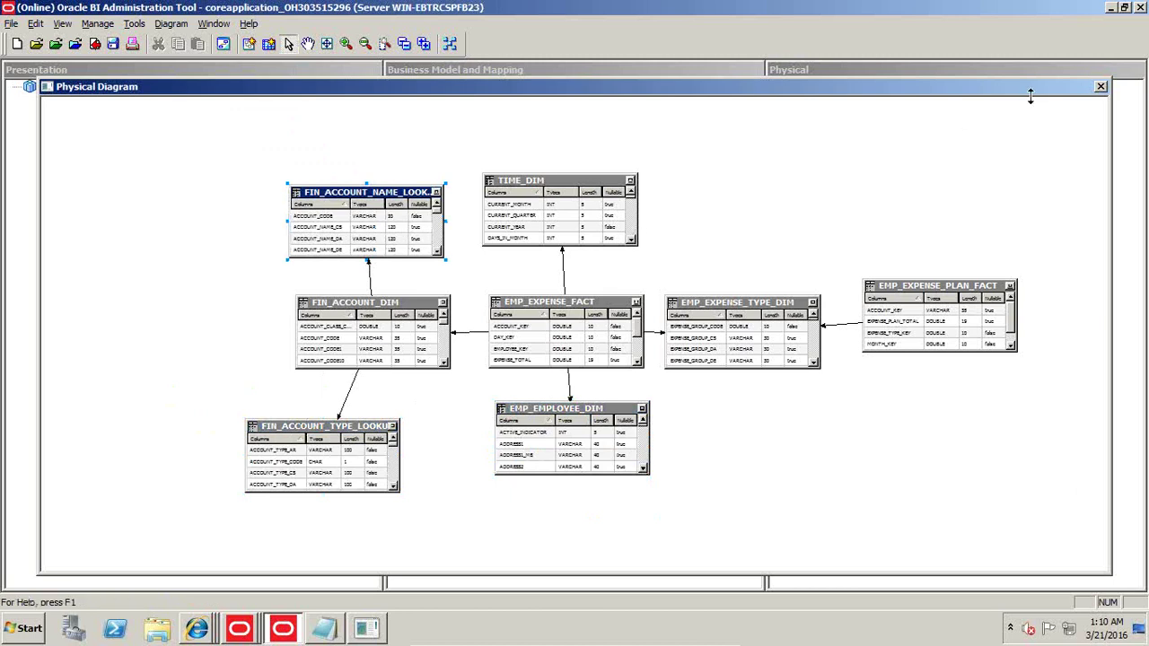
click(1103, 87)
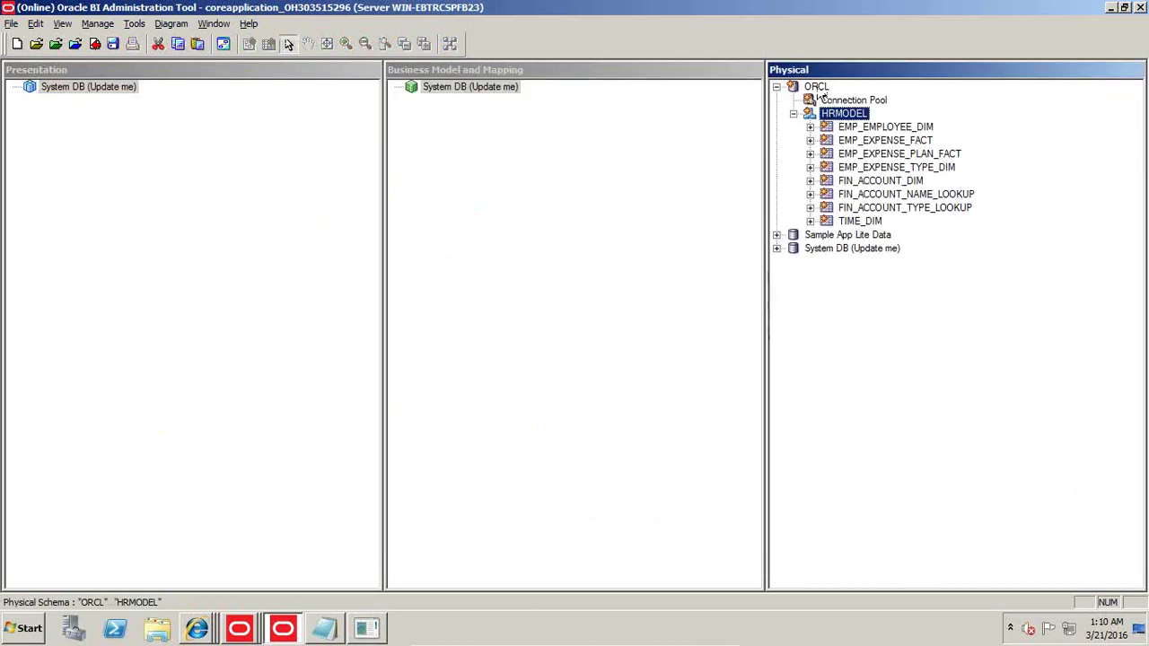
Build the HRMODEL business model from ORCL and save it with check-in, consistency check, and availability.
click(819, 89)
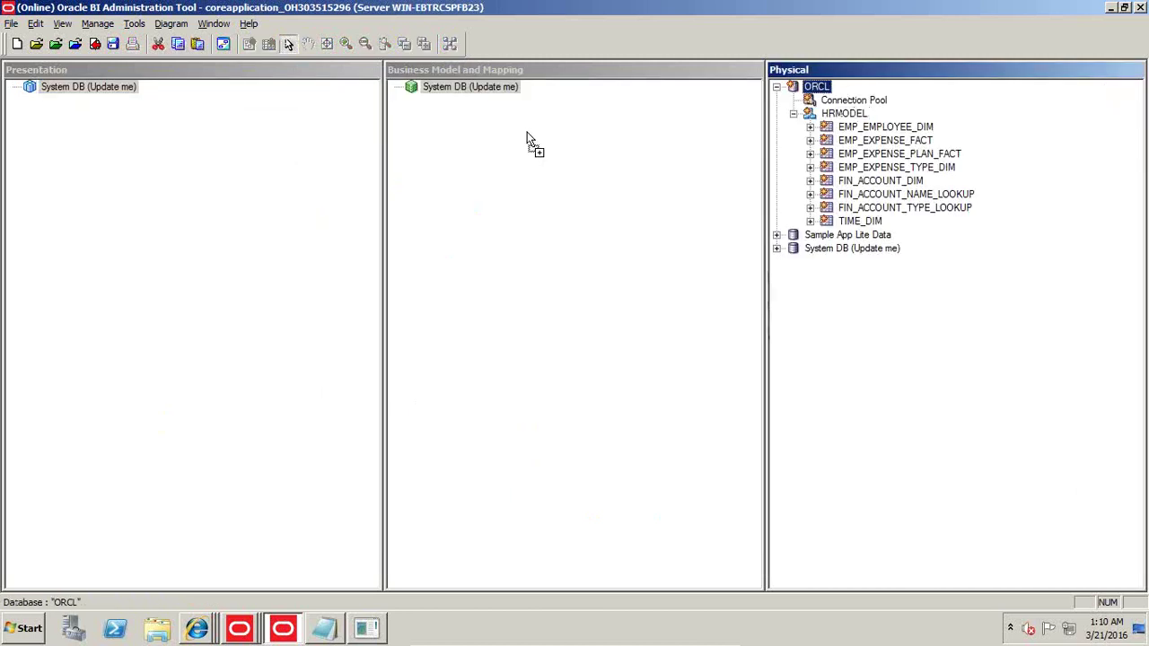
click(456, 87)
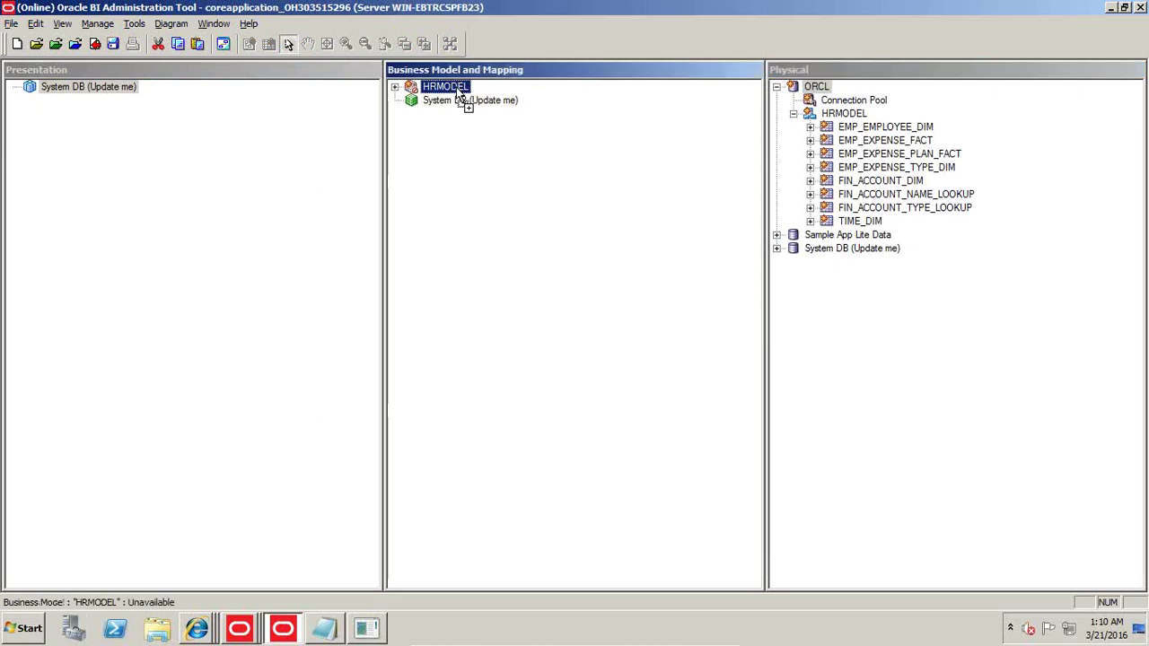
click(109, 45)
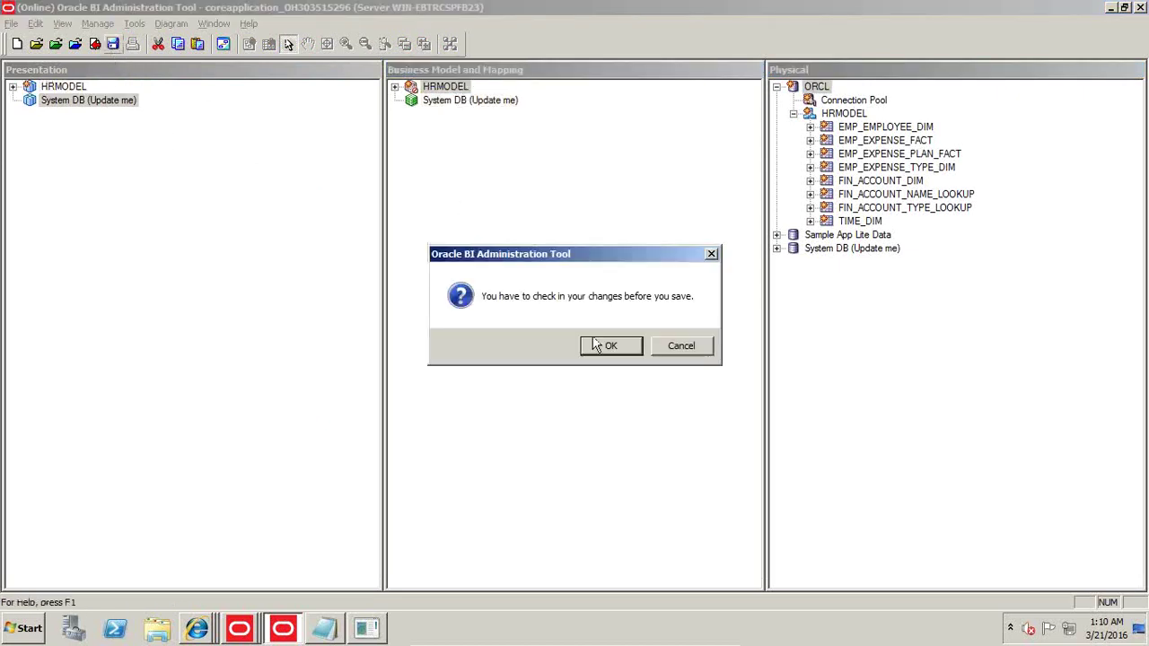
click(597, 346)
click(510, 349)
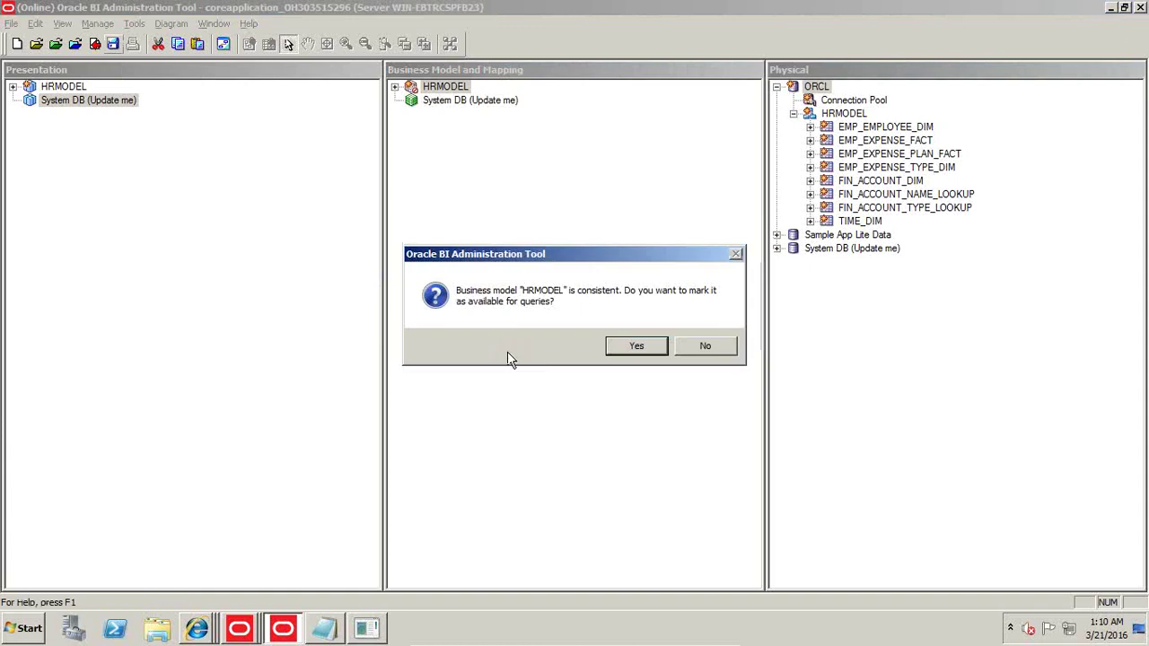
click(639, 346)
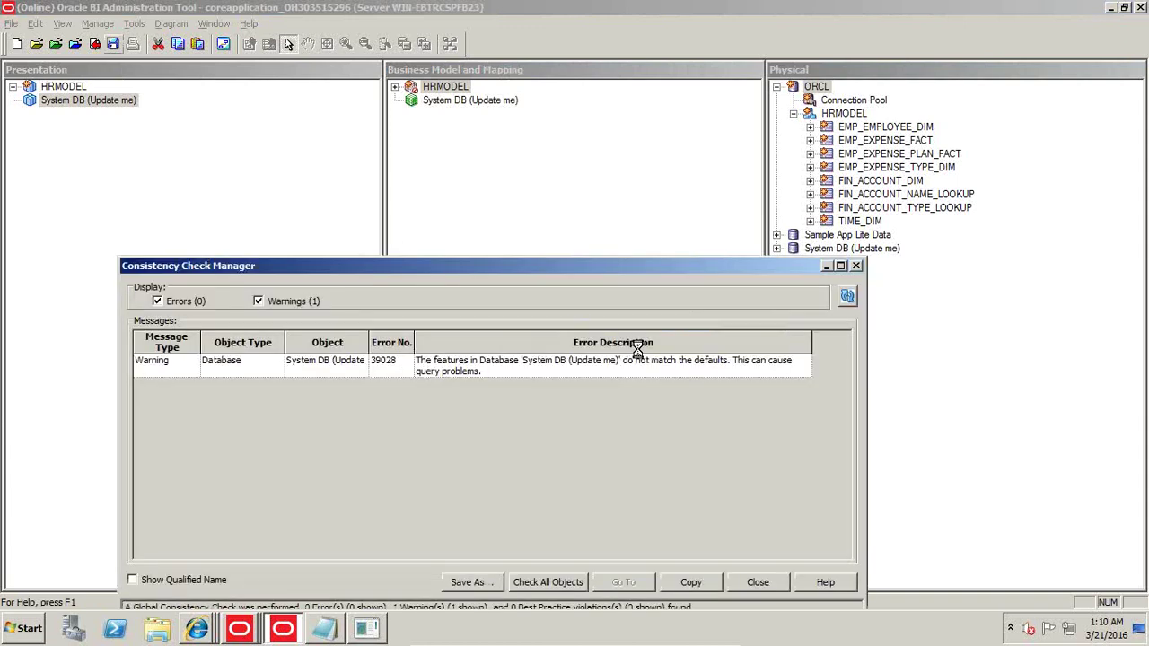
click(758, 581)
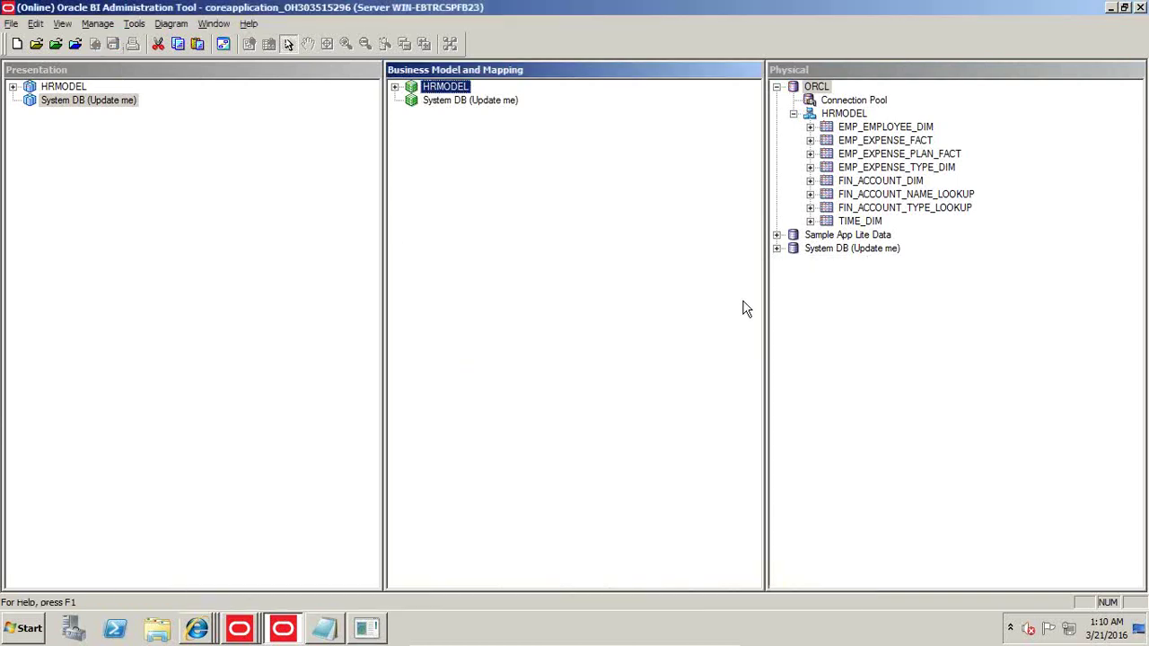
Update EMP_EMPLOYEE_DIM's row count after checking it out, then preview its 972 rows.
click(888, 130)
right_click(888, 130)
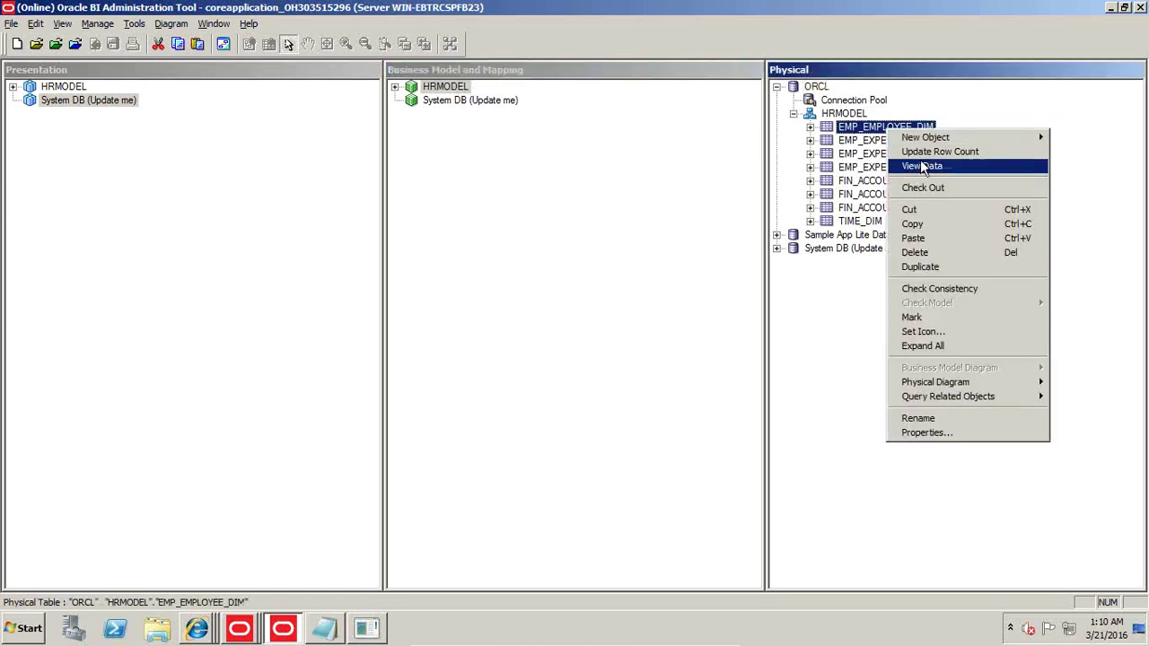
click(923, 155)
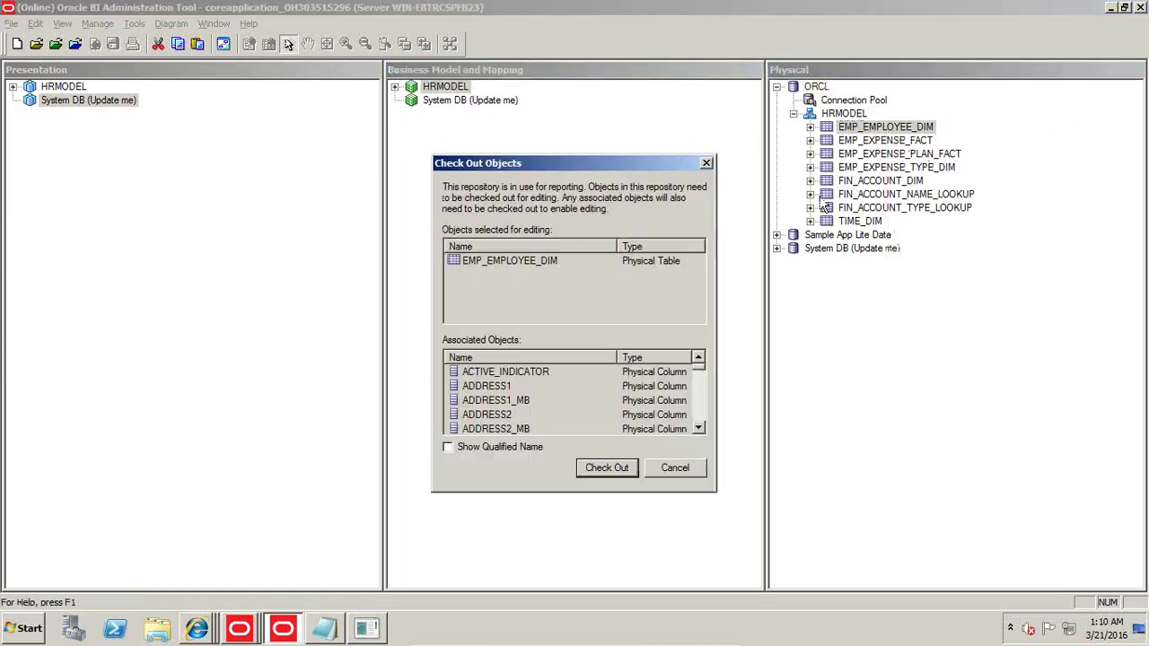
click(605, 470)
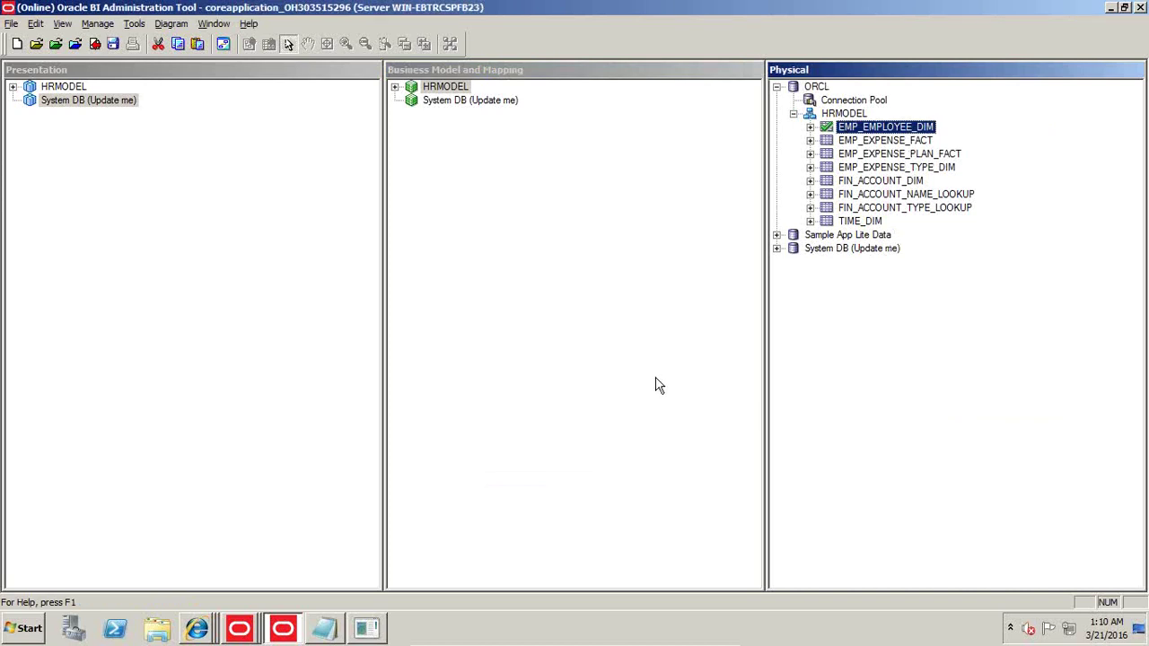
right_click(905, 132)
click(933, 165)
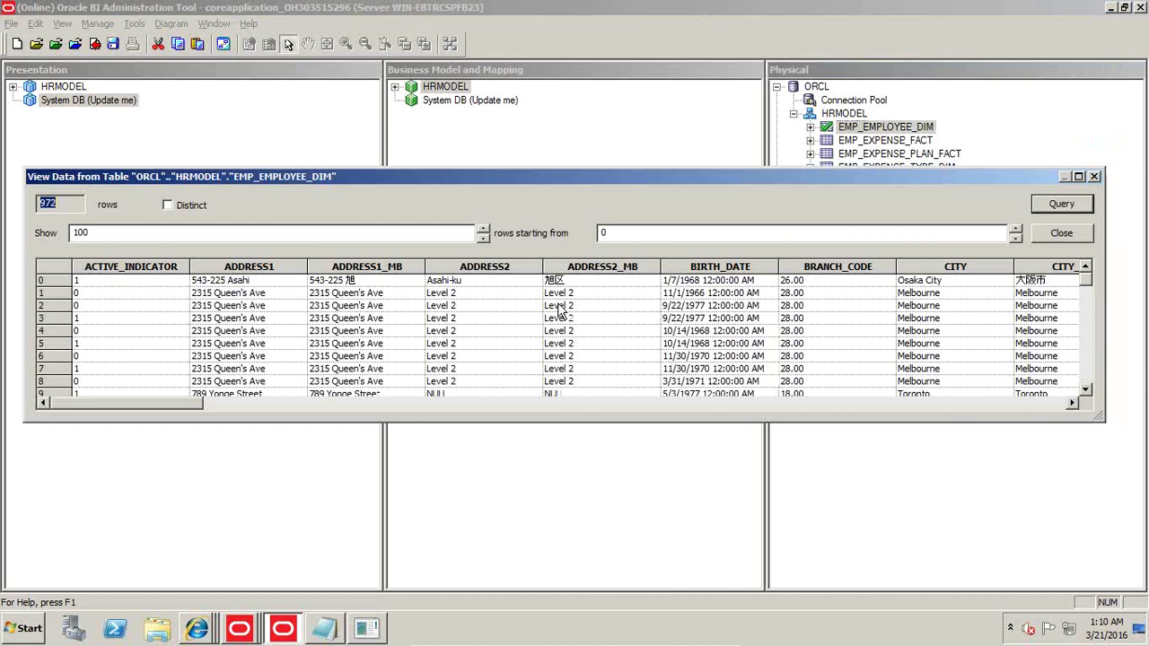
click(1062, 233)
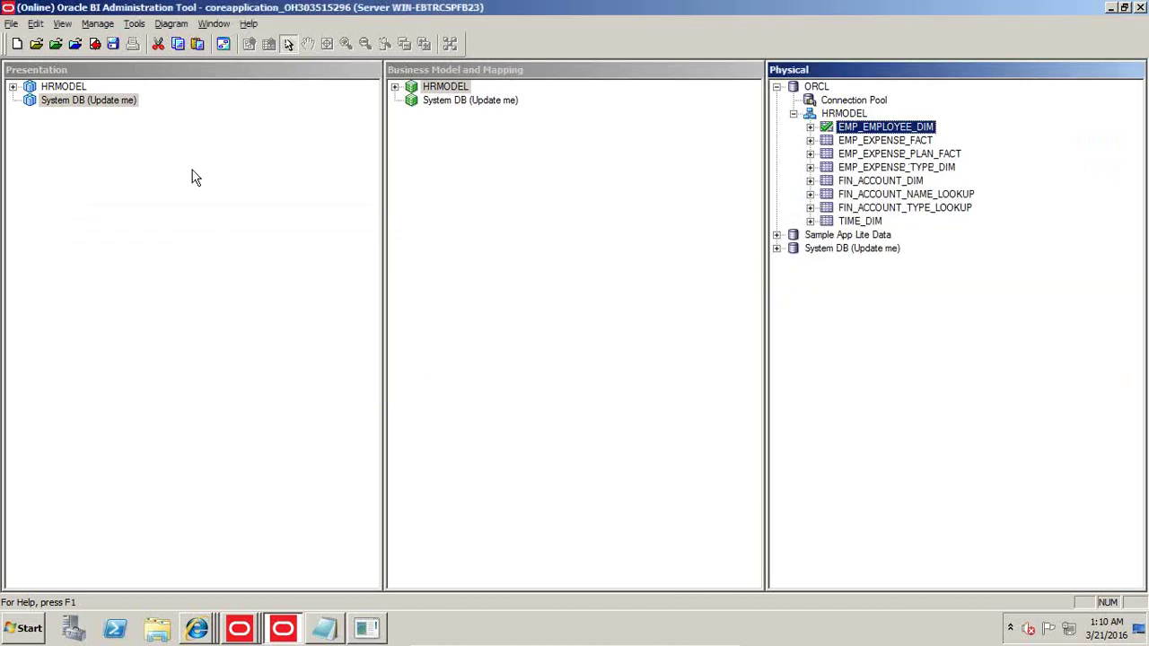
Open a new HRMODEL analysis in Answers, reload server metadata, and bring up the Notepad SQL notes.
click(196, 630)
click(215, 547)
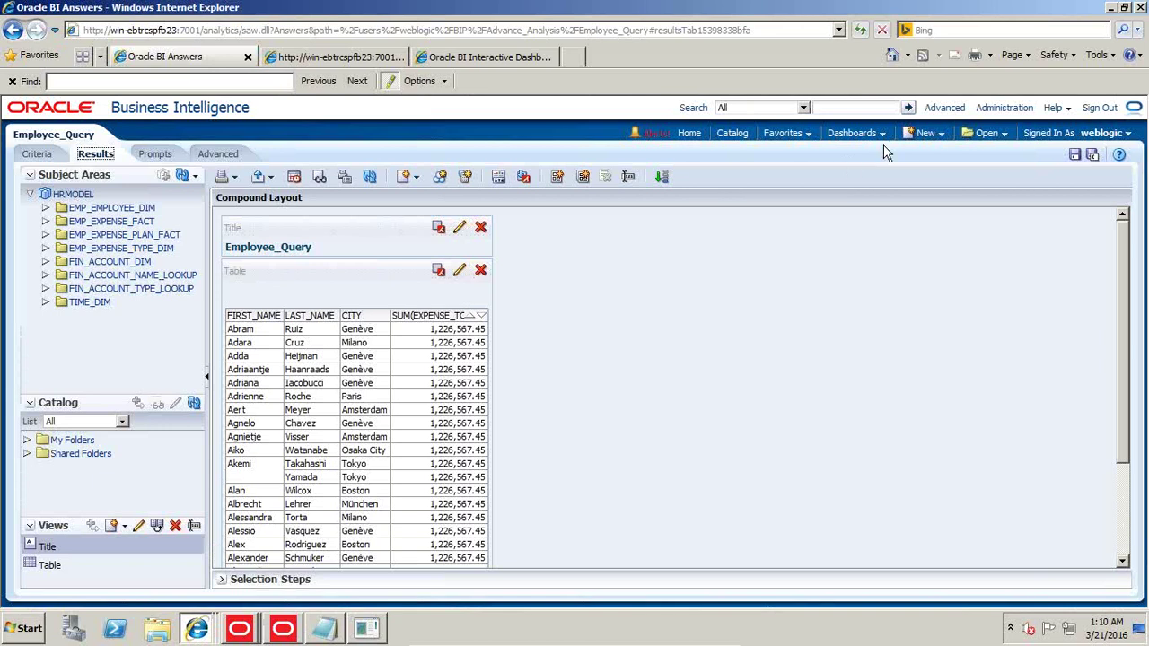
click(936, 169)
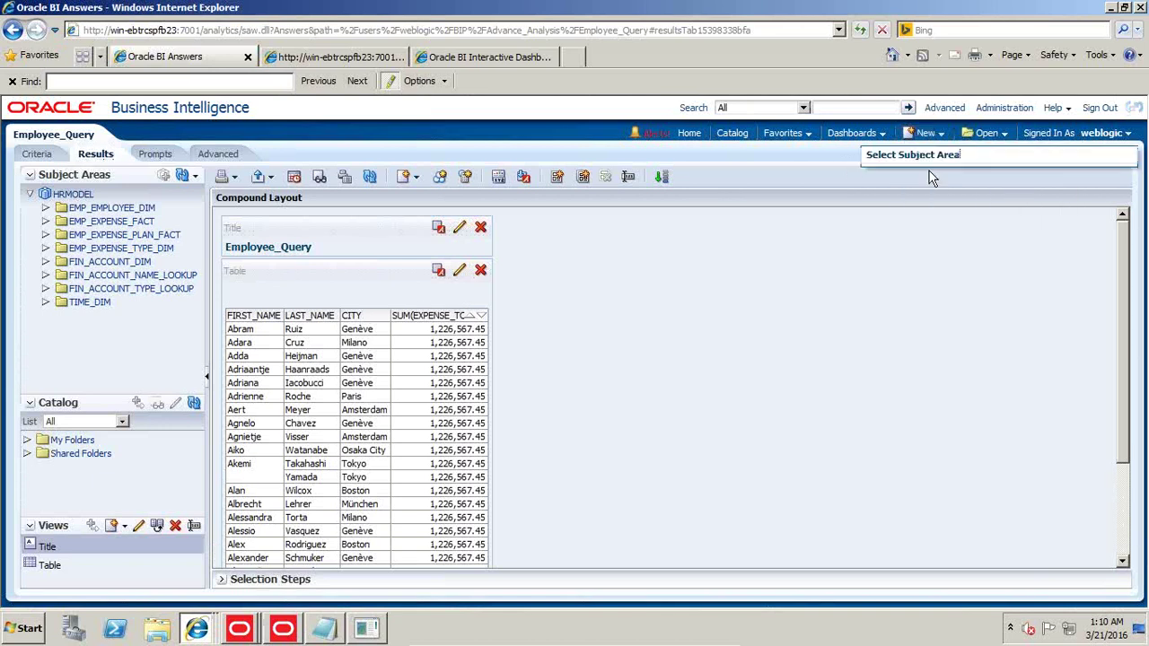
click(943, 173)
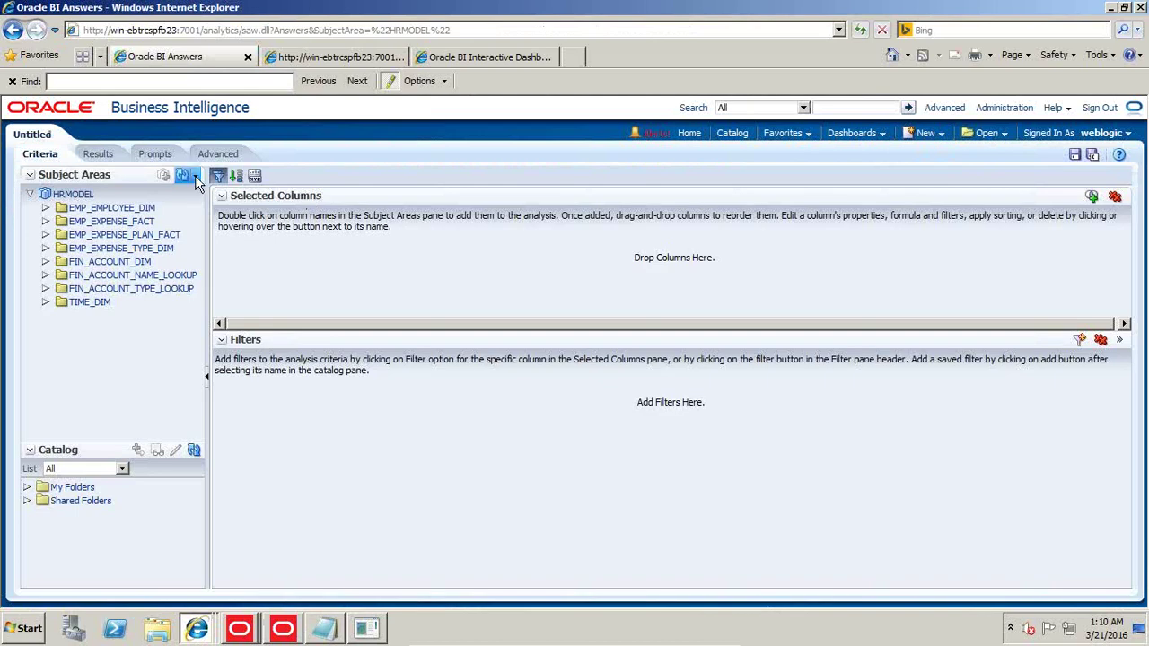
click(194, 176)
click(195, 175)
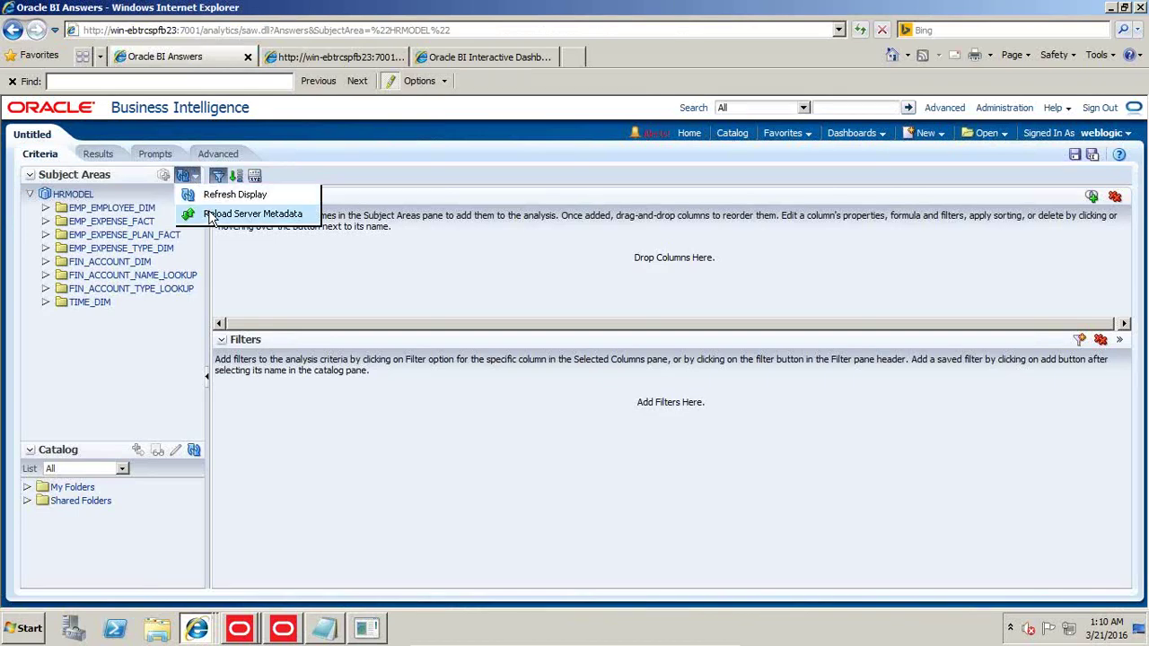
click(235, 214)
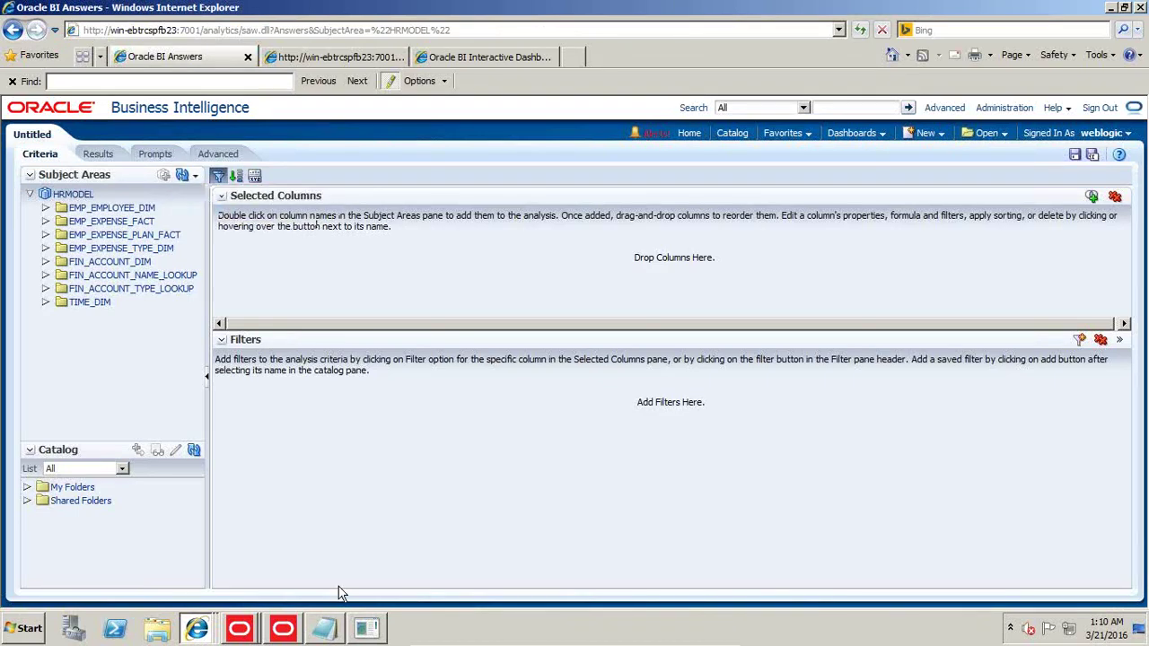
click(324, 629)
scroll(545, 345, down, 4)
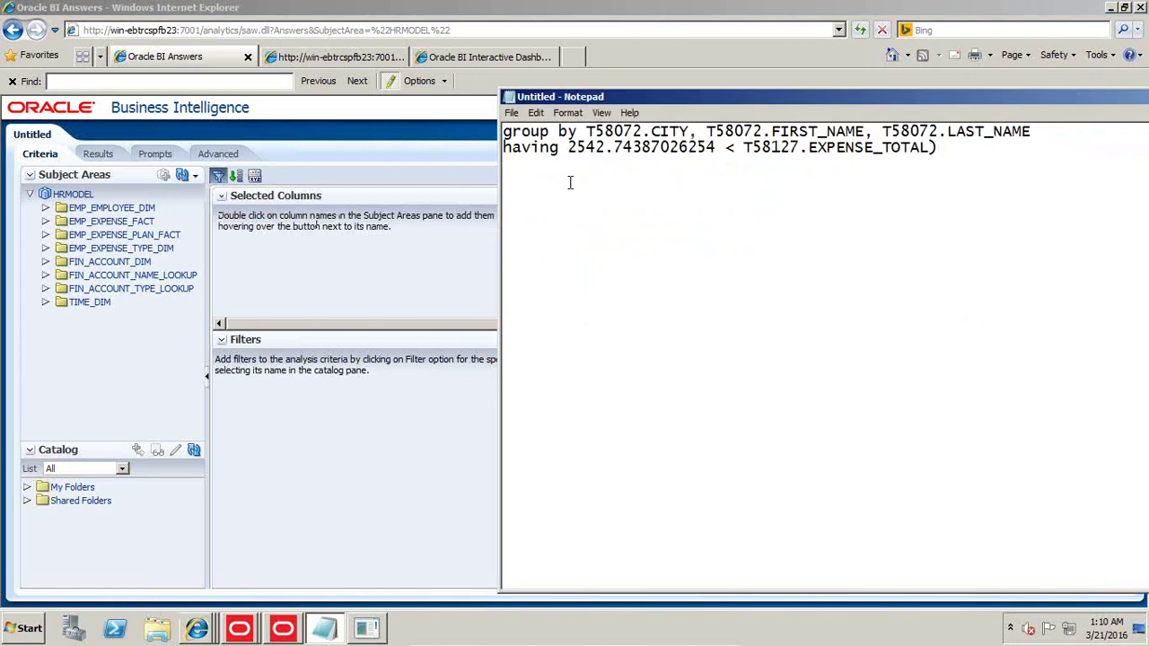
Write notes: Inner_Query averages all employees' salaries; Main Query lists employees with Salary > Inner_Query.
scroll(503, 579, down, 2)
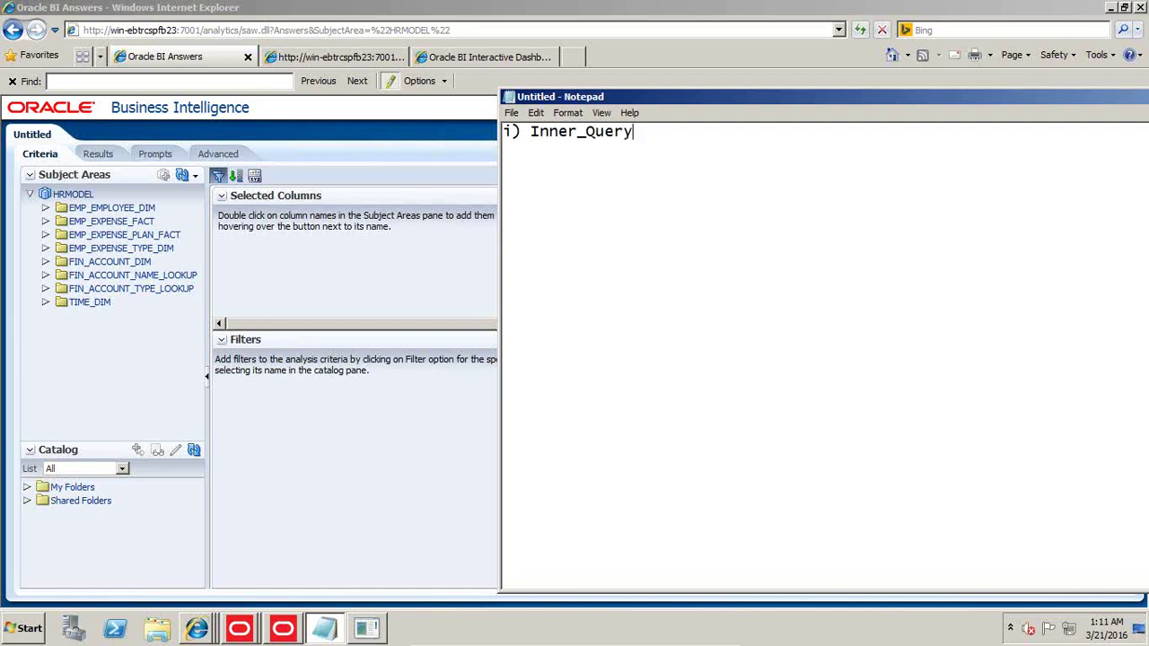
text(vg salaries of all Employees)
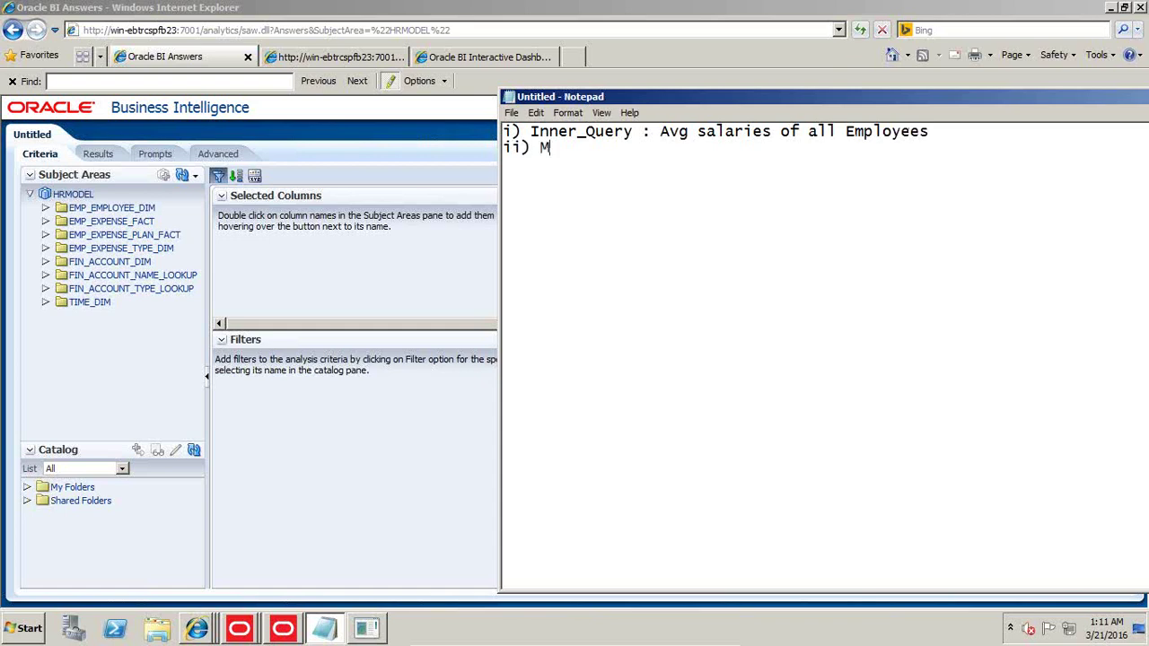
text(ain Query : List of Employee)
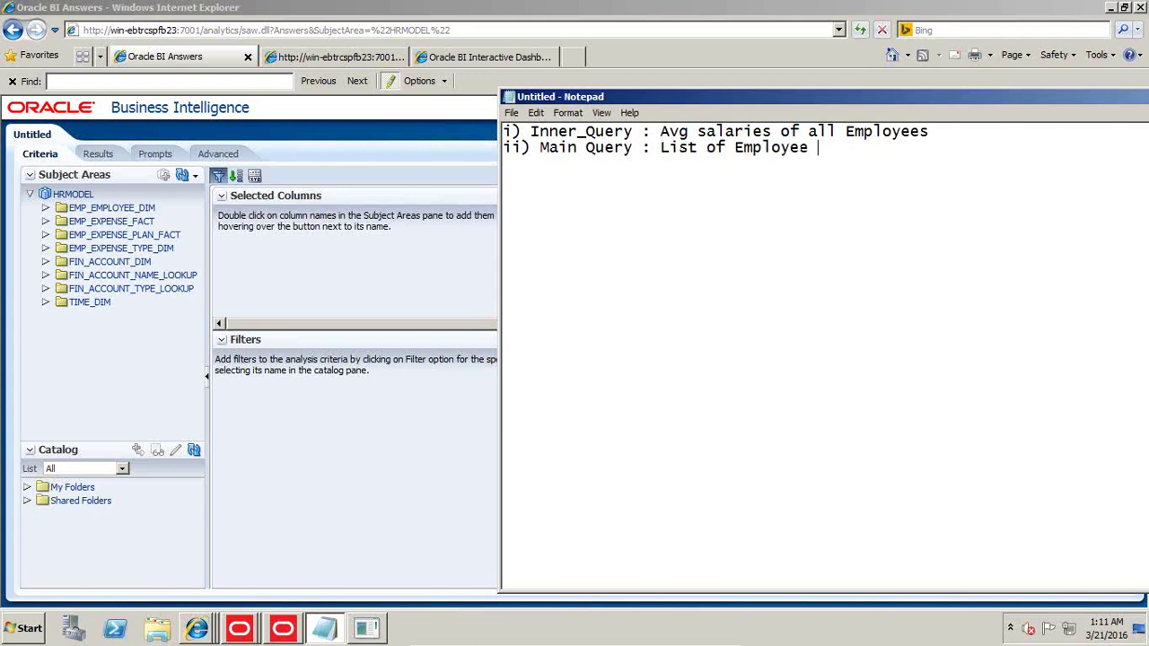
text(Salary > Innery)
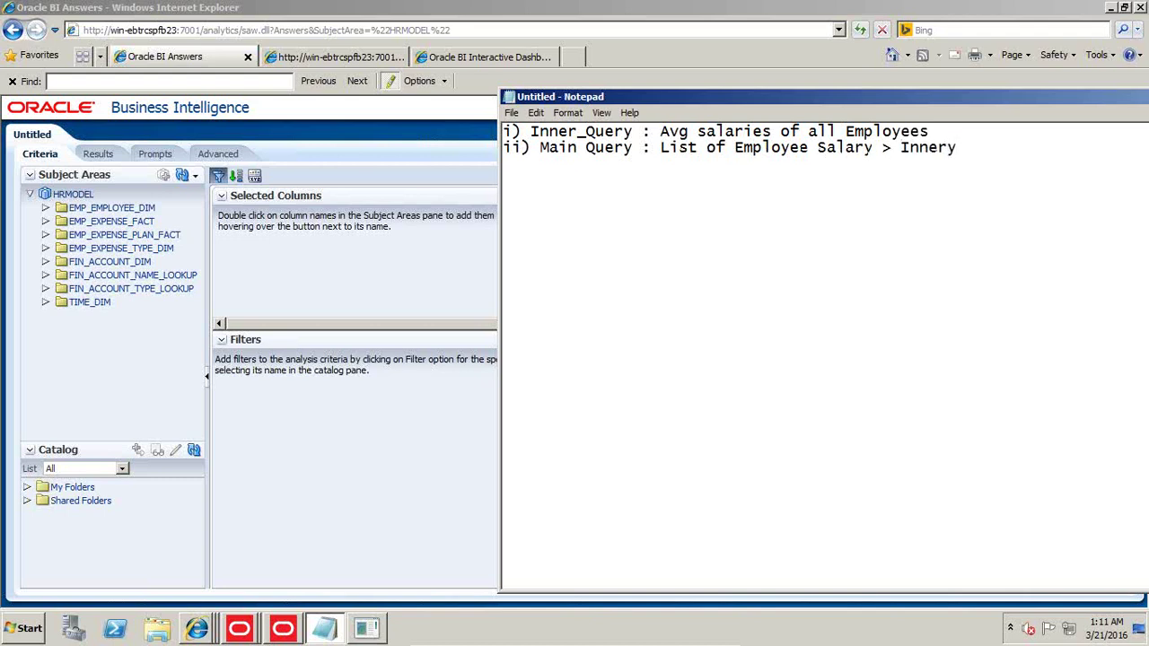
text(_Querty)
key(Return)
key(Return)
Add EXPENSE_TOTAL to the analysis with its formula changed to AVG(EXPENSE_TOTAL).
click(276, 249)
click(45, 221)
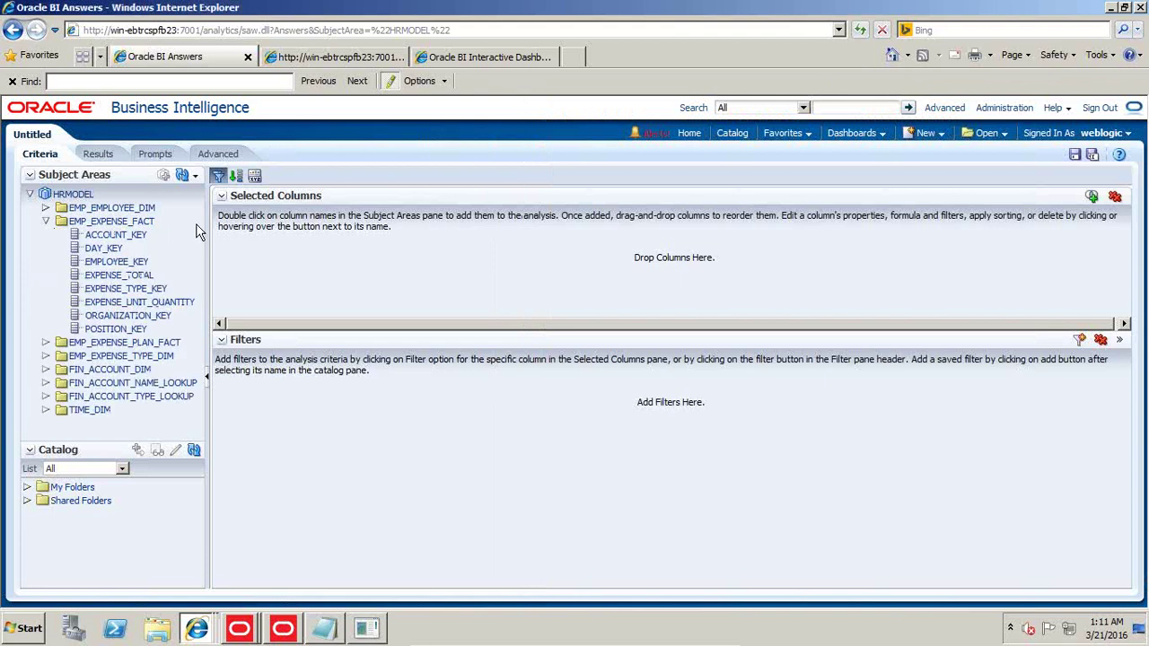
drag(130, 275, 324, 260)
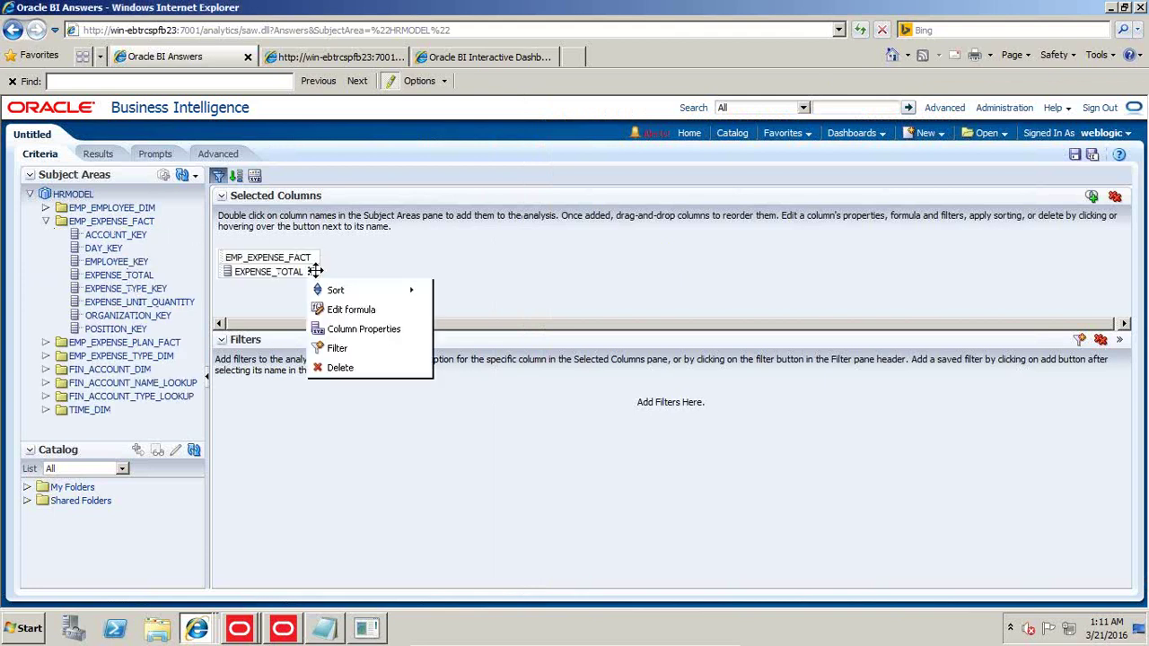
mouse_move(327, 286)
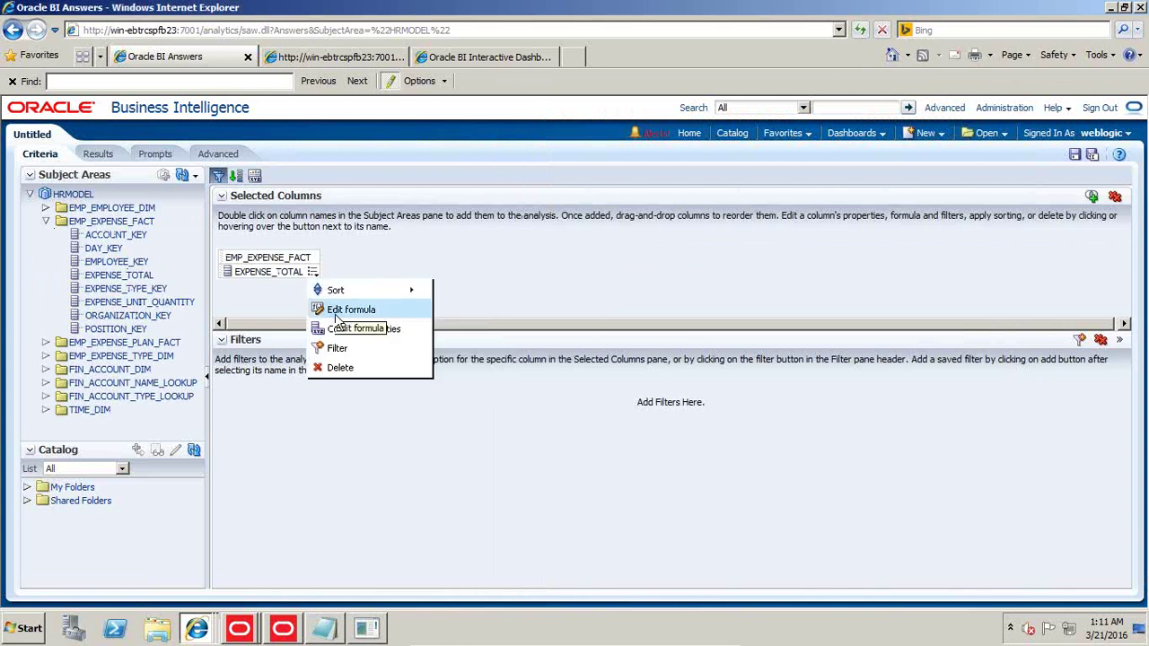
click(348, 309)
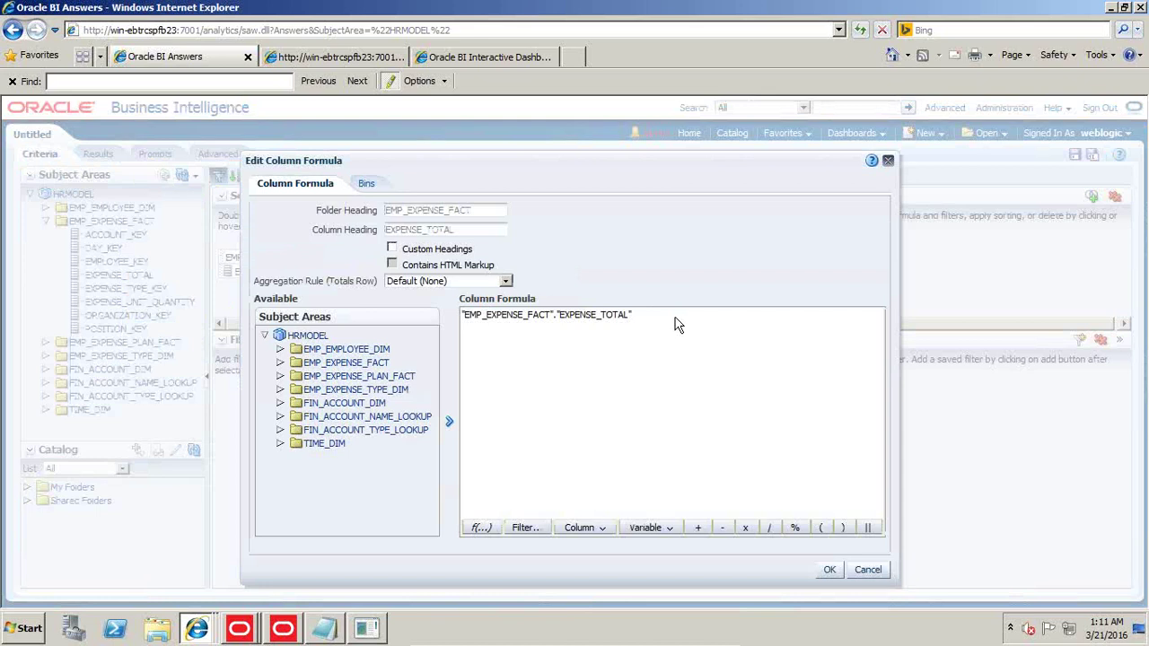
text(Avg()
click(678, 325)
text())
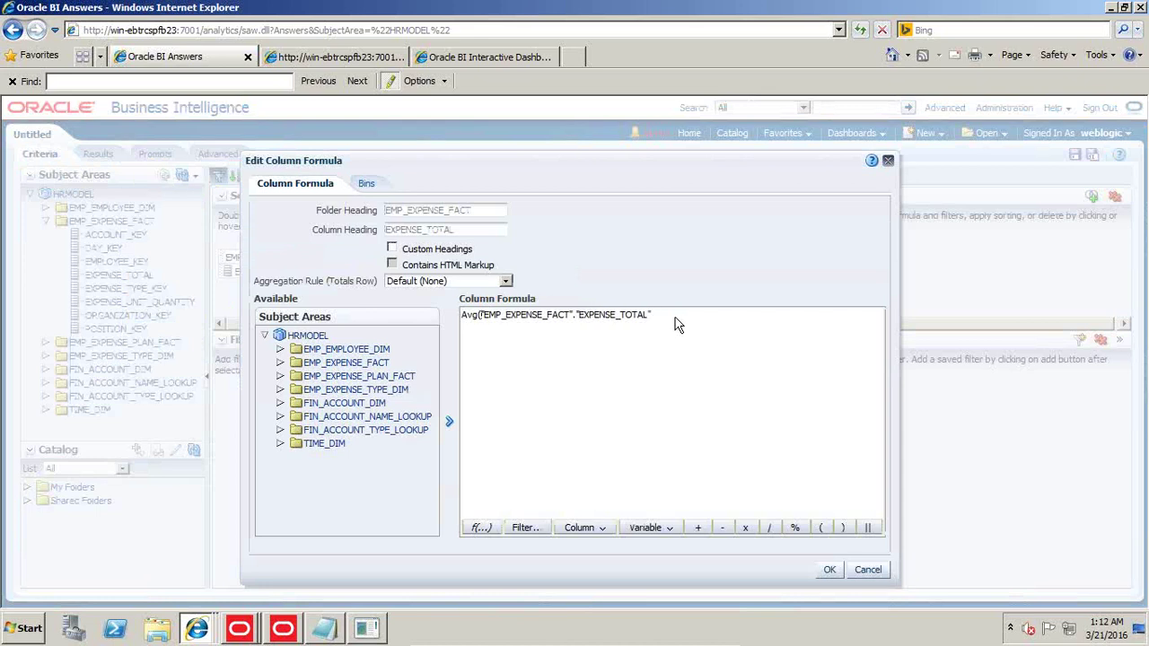
click(830, 572)
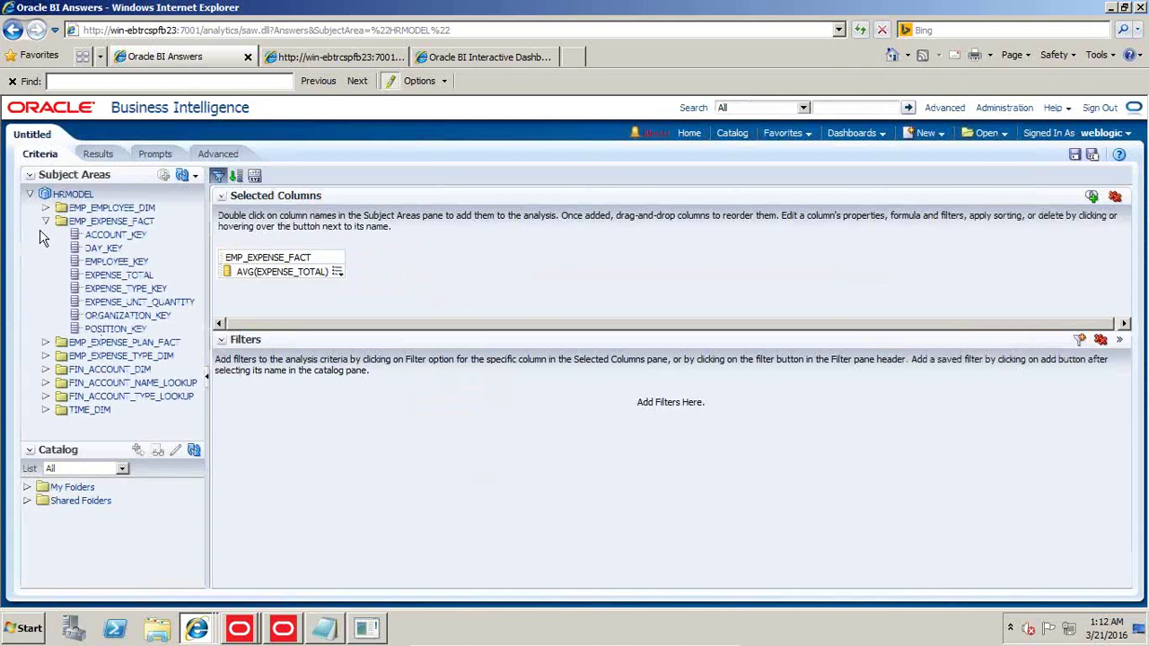
Add EXPENSE_GROUP_EN and filter it to the value Pay.
click(46, 221)
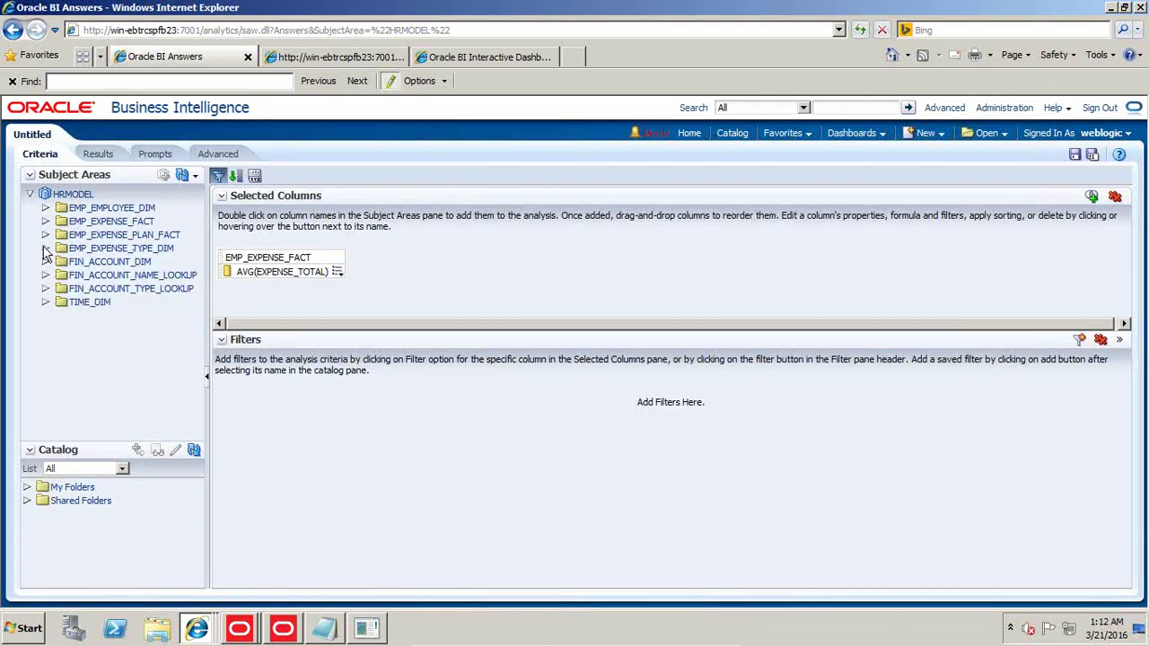
click(45, 249)
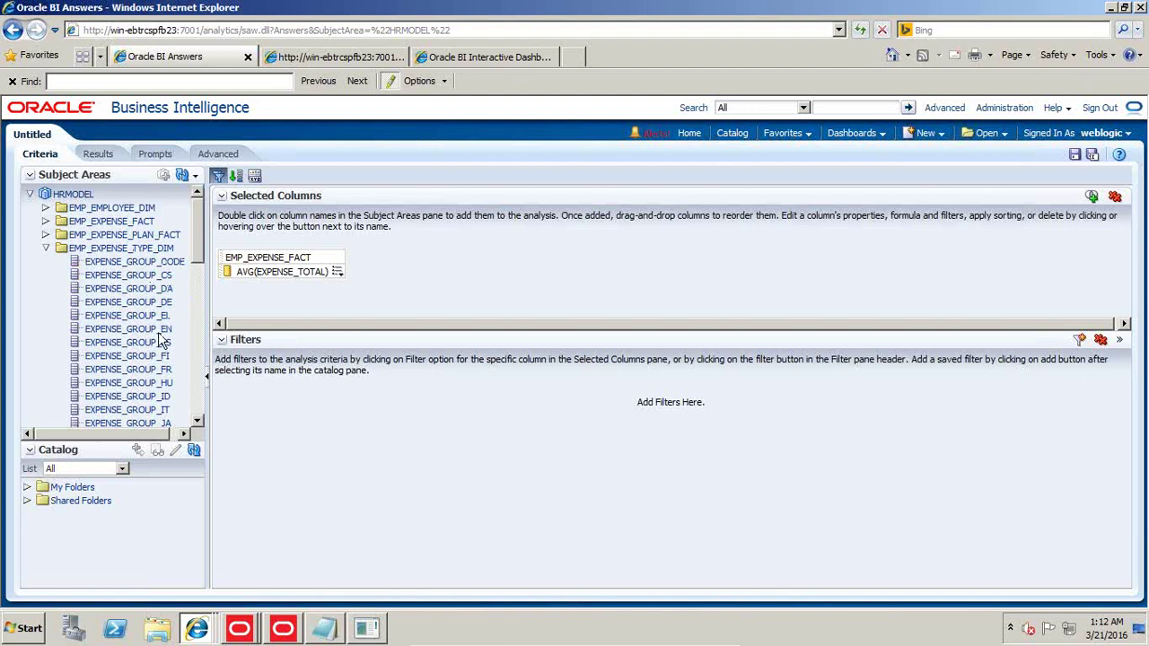
drag(159, 332, 230, 269)
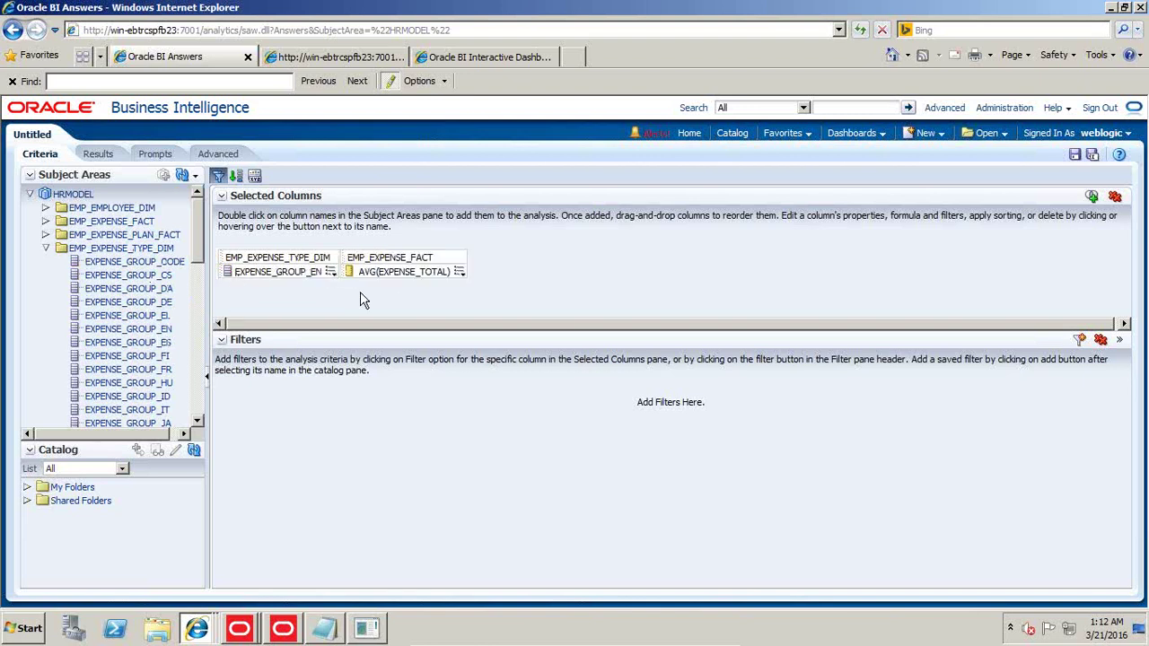
click(330, 271)
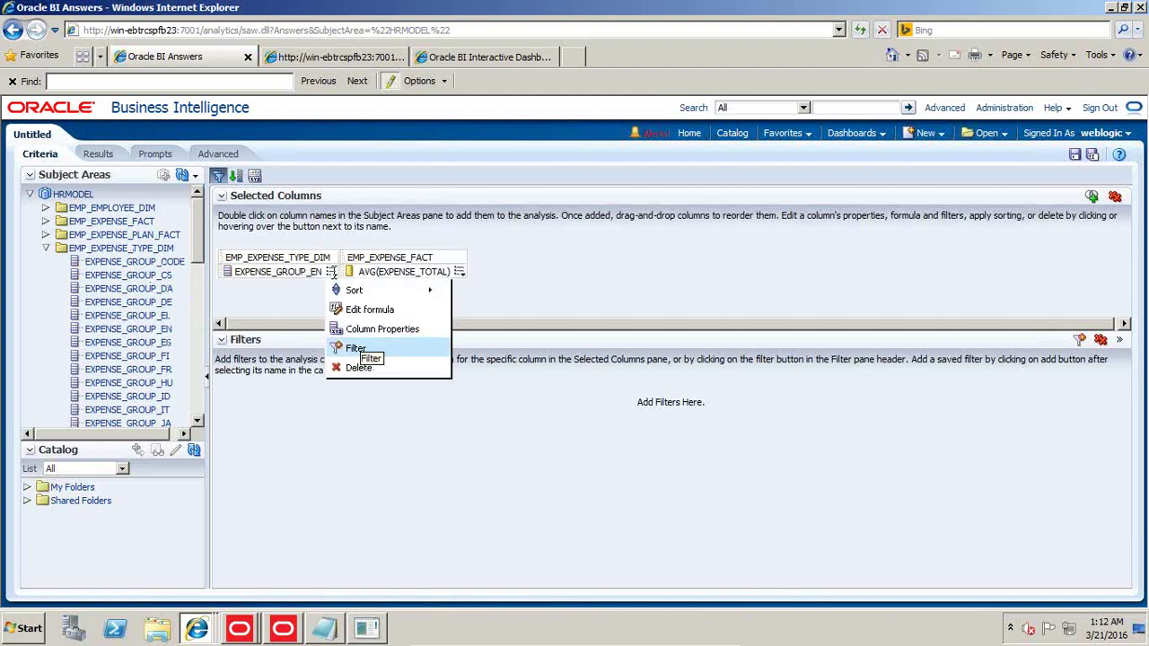
click(355, 349)
click(709, 296)
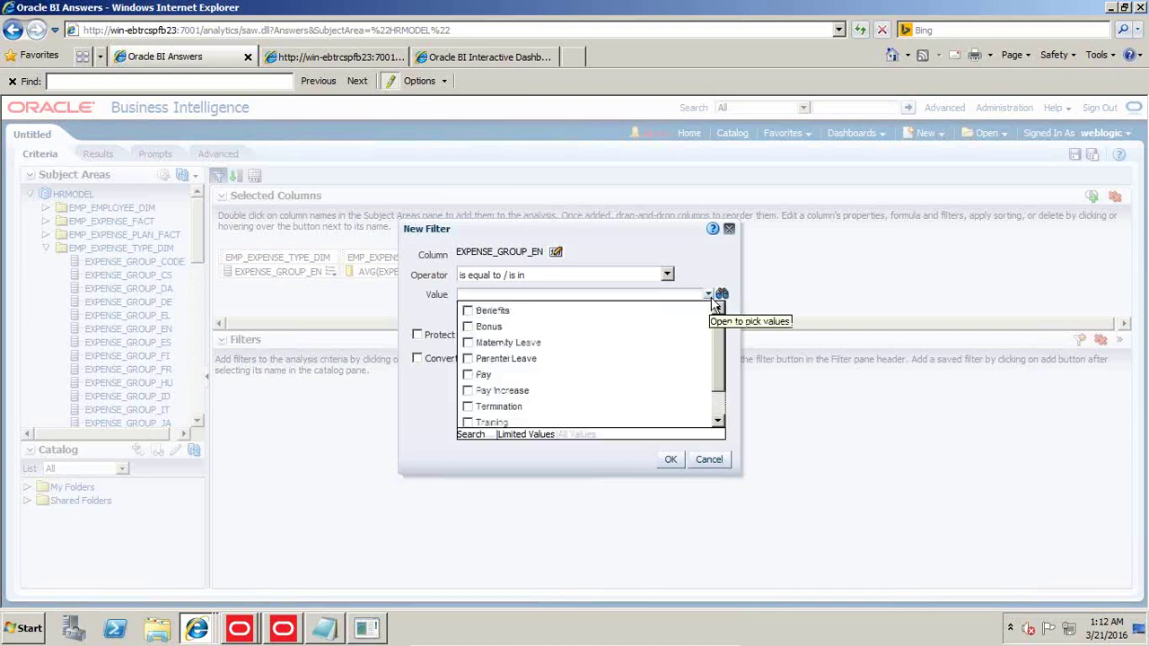
click(467, 328)
click(468, 375)
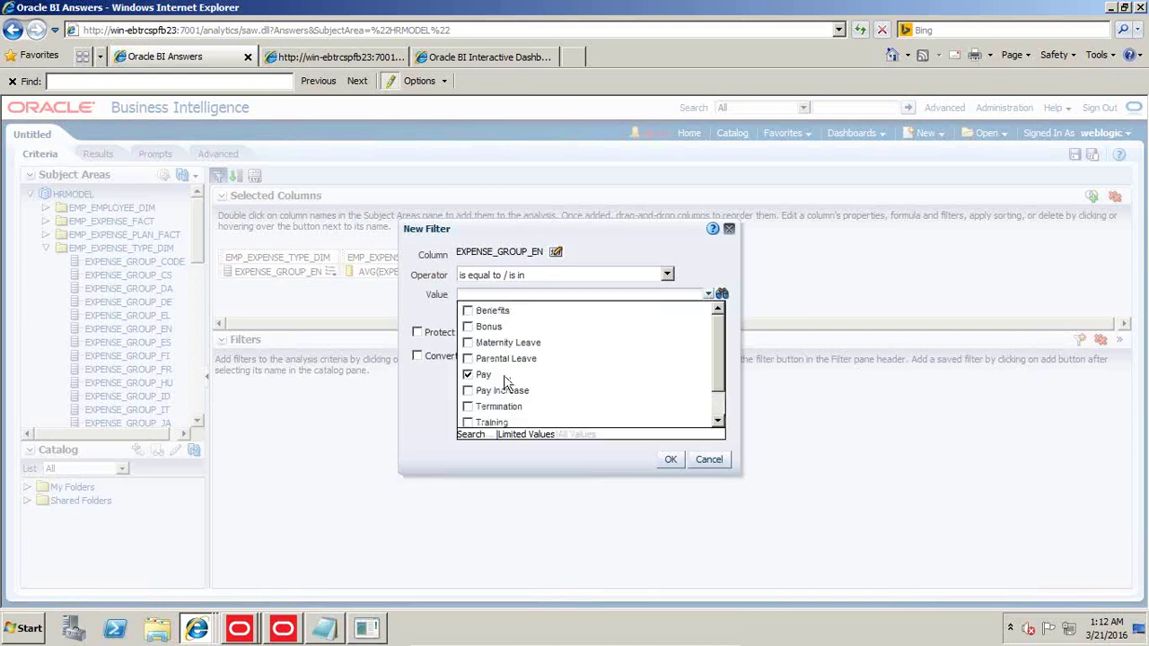
click(671, 459)
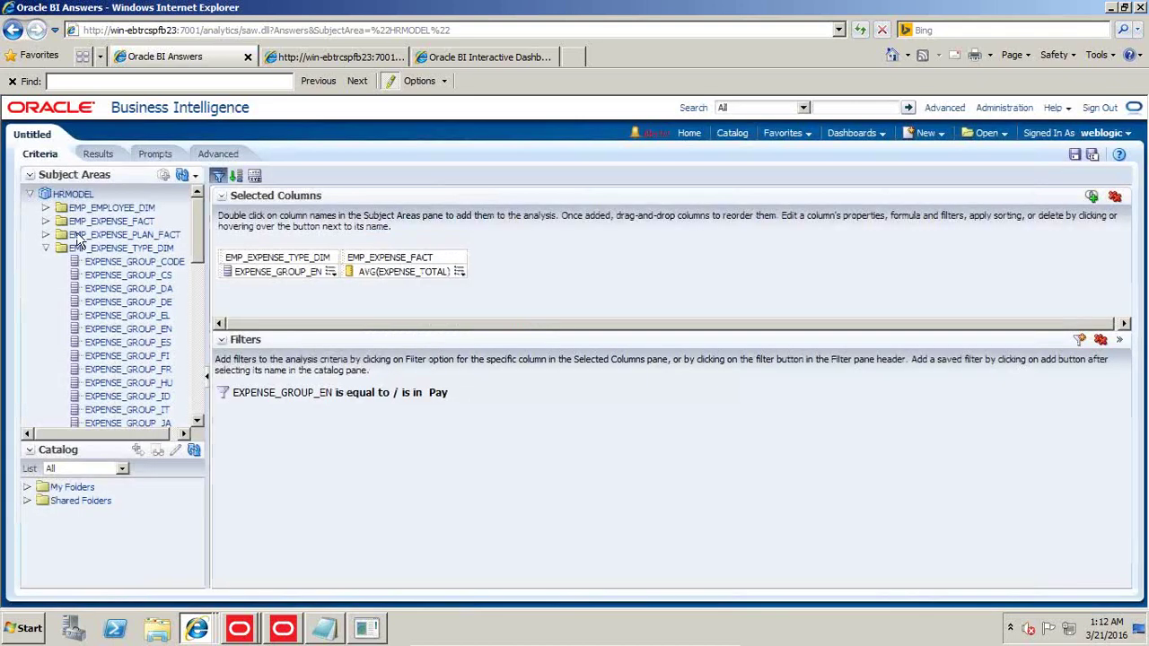
View the 2,542.74 result and save it as Inner_Query in Advance_Analysis, overwriting the old copy.
click(97, 154)
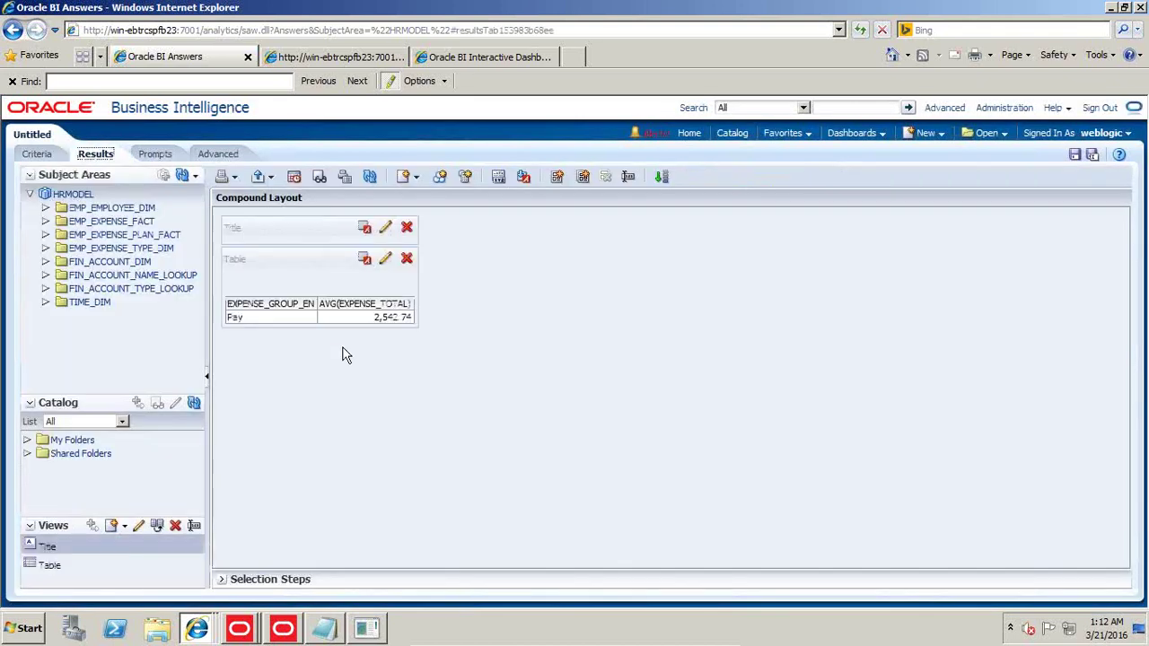
mouse_move(379, 322)
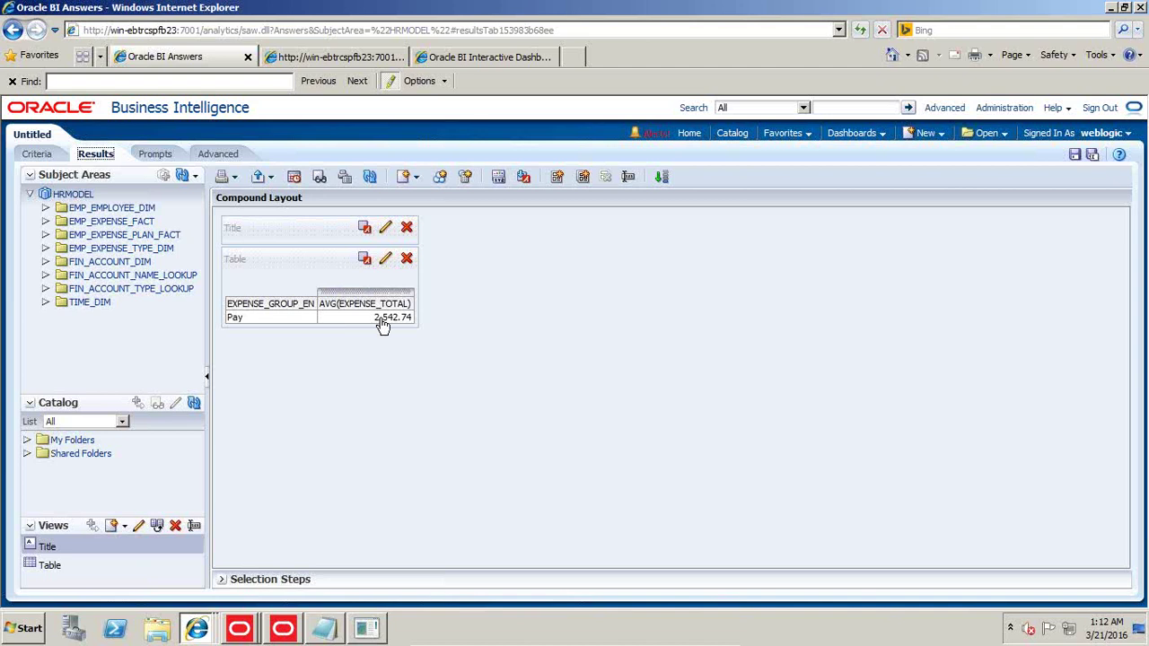
click(1075, 155)
click(562, 255)
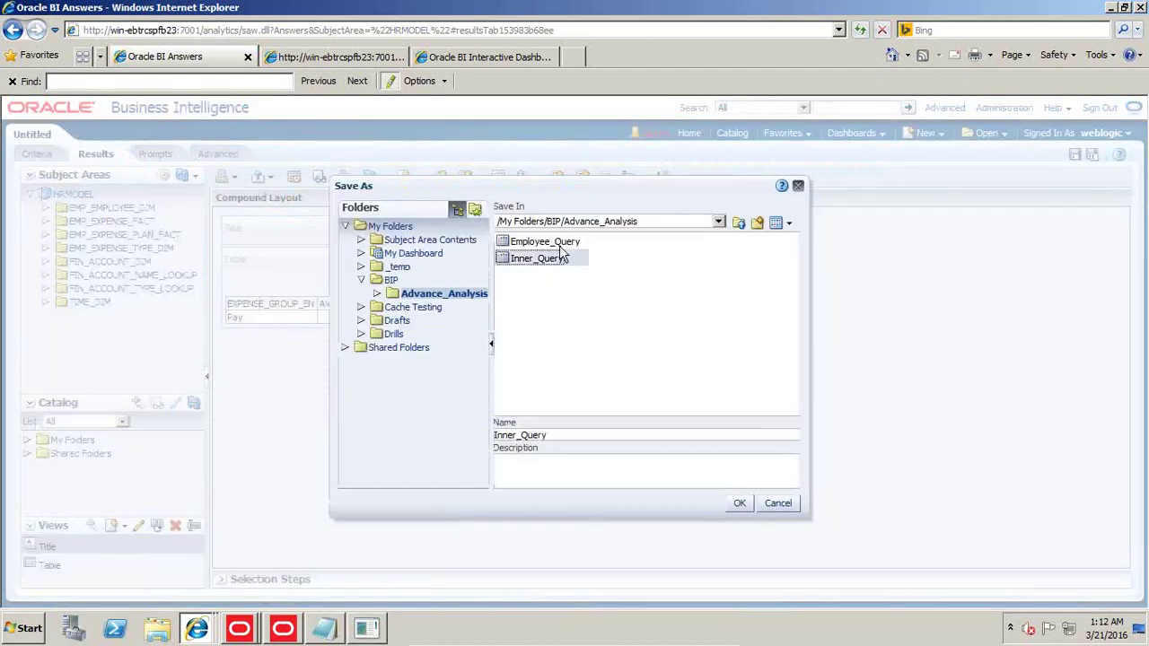
click(736, 501)
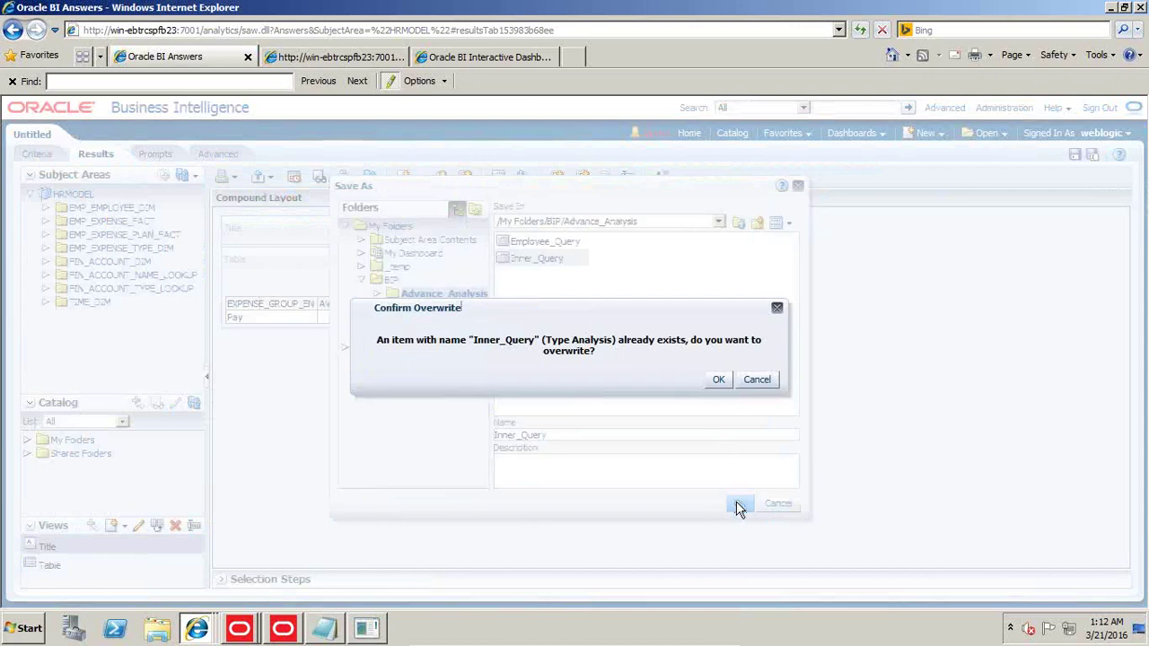
click(719, 380)
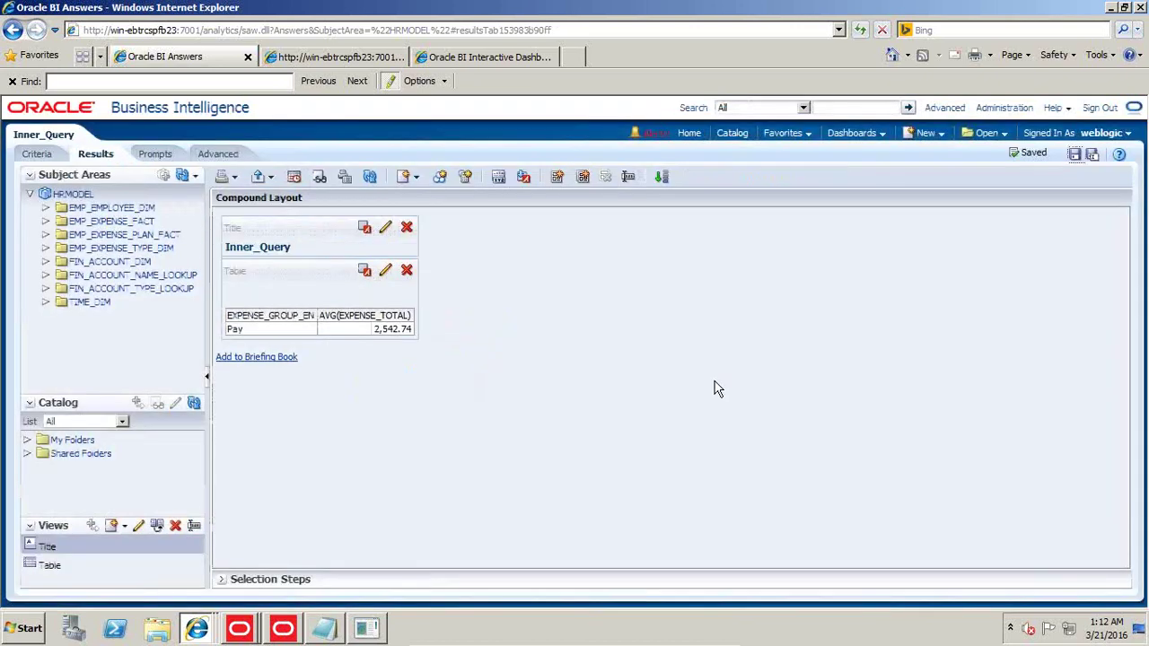
Create a new HRMODEL analysis with FIRST_NAME, LAST_NAME and CITY from EMP_EMPLOYEE_DIM.
click(934, 135)
click(938, 173)
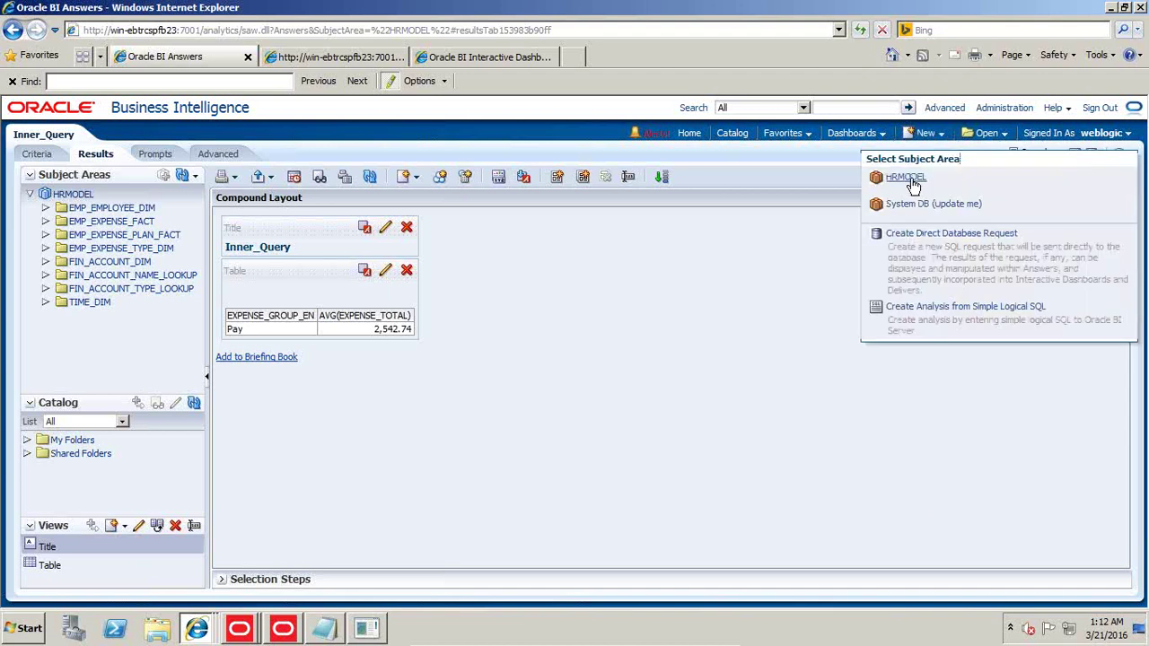
click(909, 177)
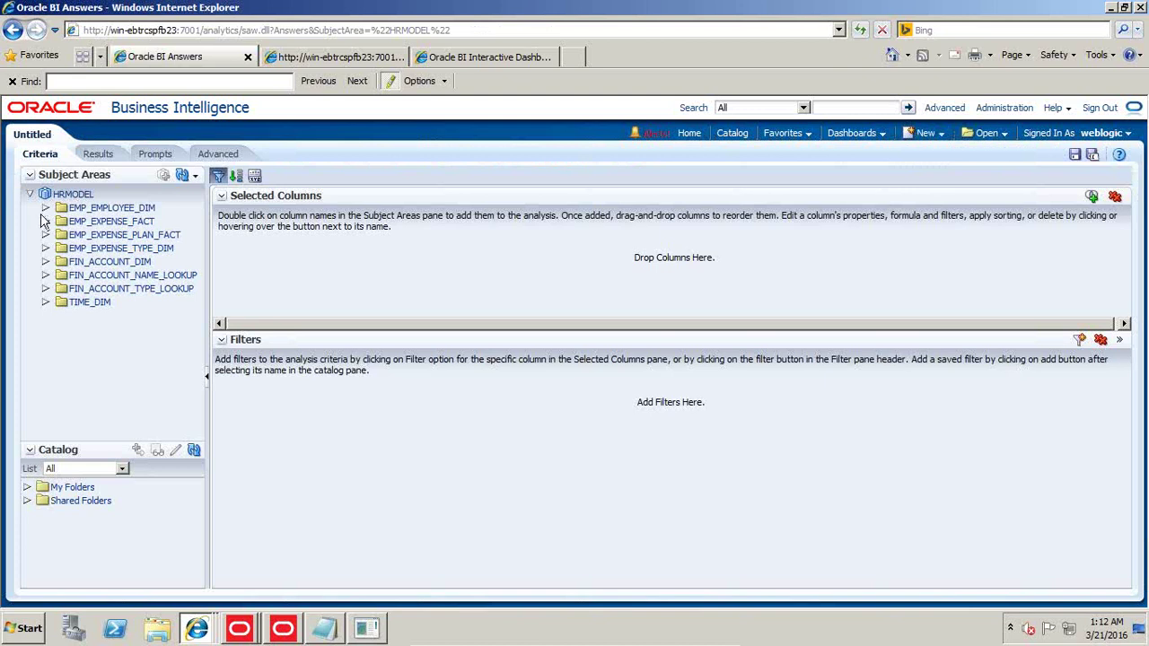
click(45, 207)
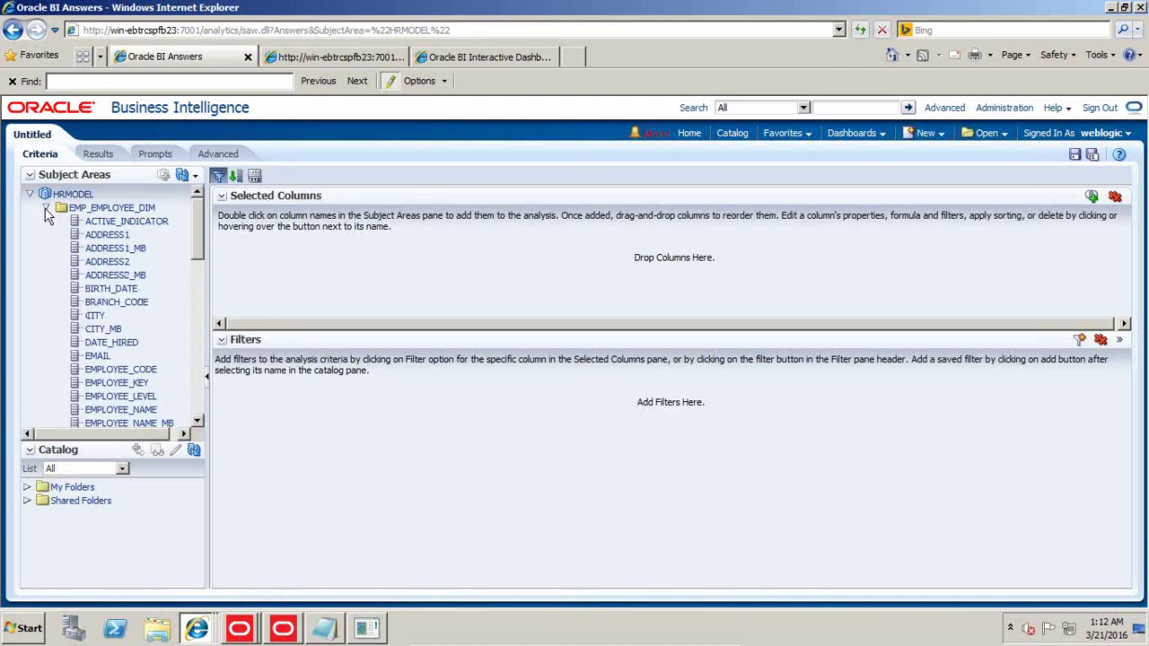
scroll(154, 315, down, 3)
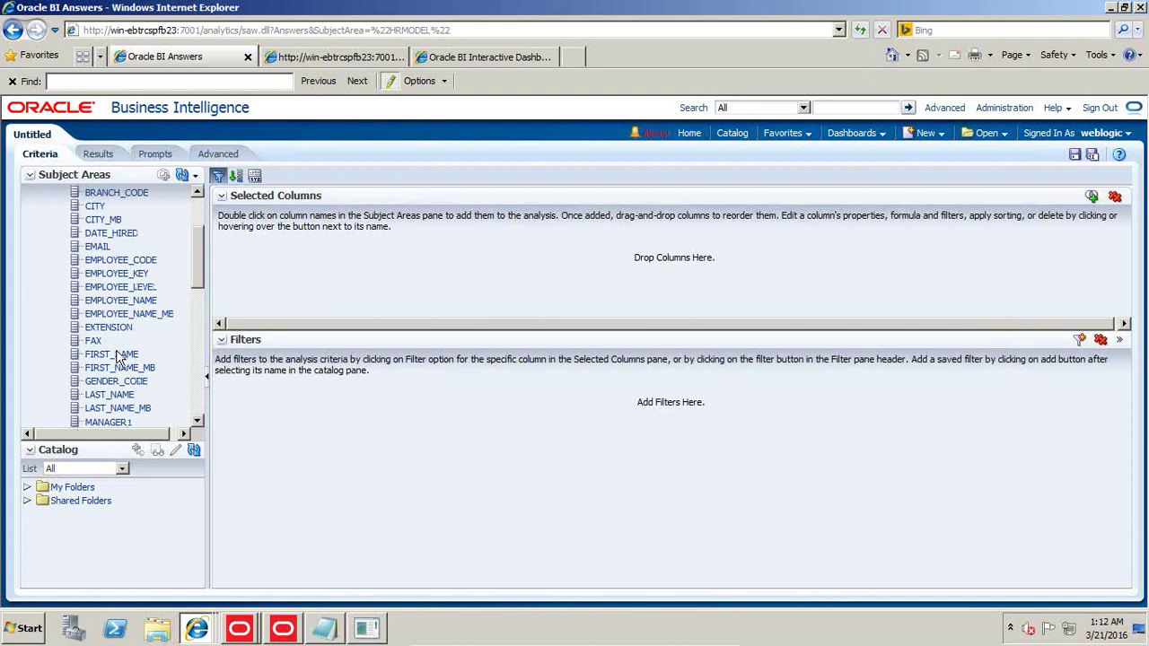
drag(121, 357, 260, 270)
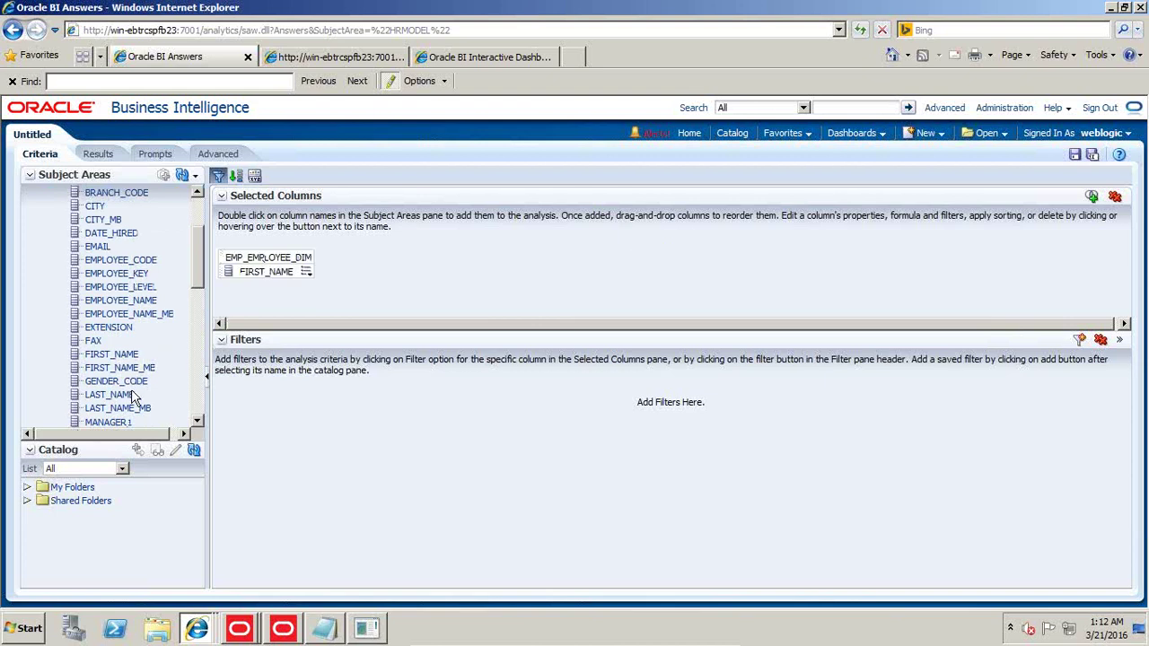
drag(135, 395, 332, 276)
scroll(199, 215, up, 3)
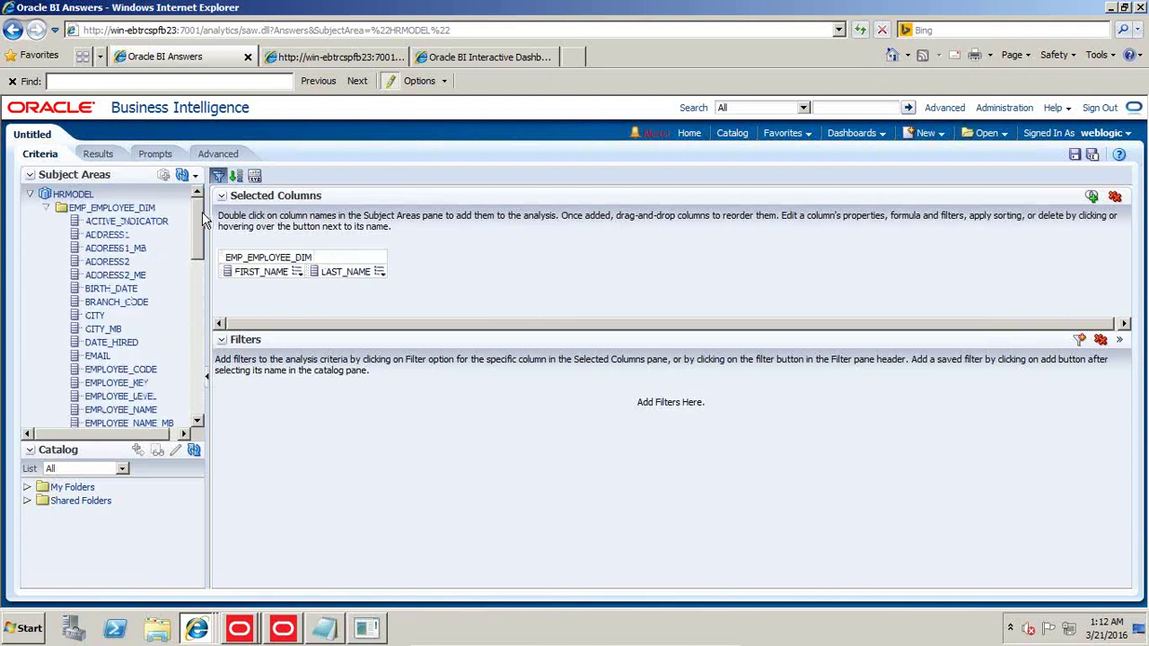
drag(100, 319, 394, 280)
click(46, 208)
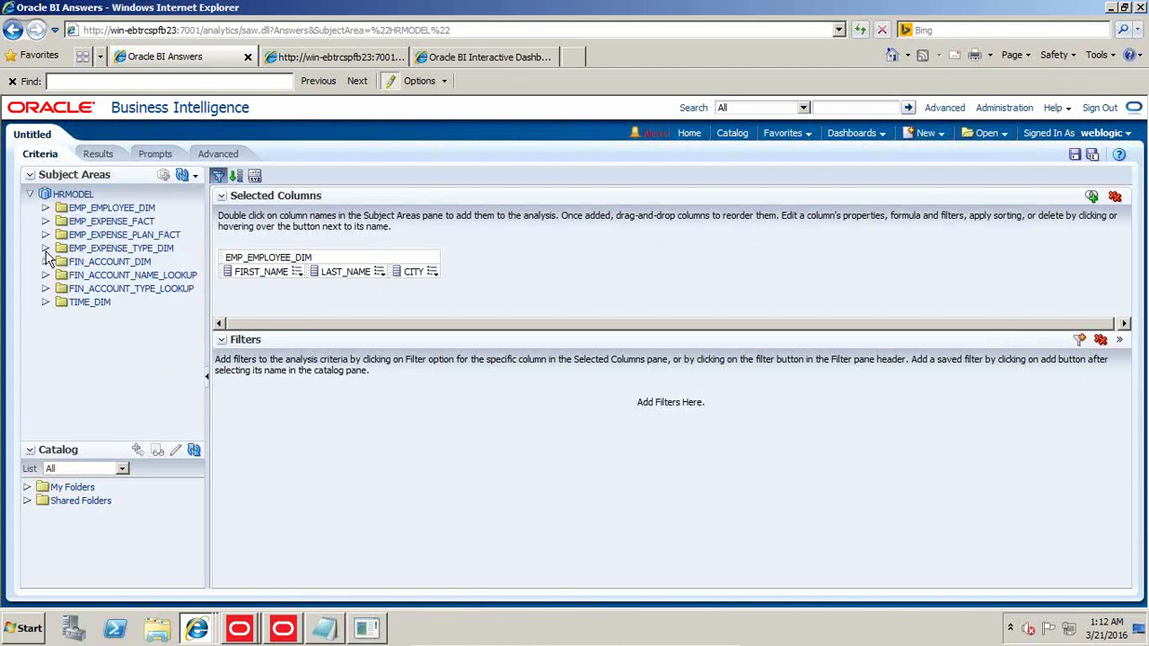
Add EXPENSE_TOTAL from EMP_EXPENSE_FACT and change its formula to Sum(EXPENSE_TOTAL).
click(46, 221)
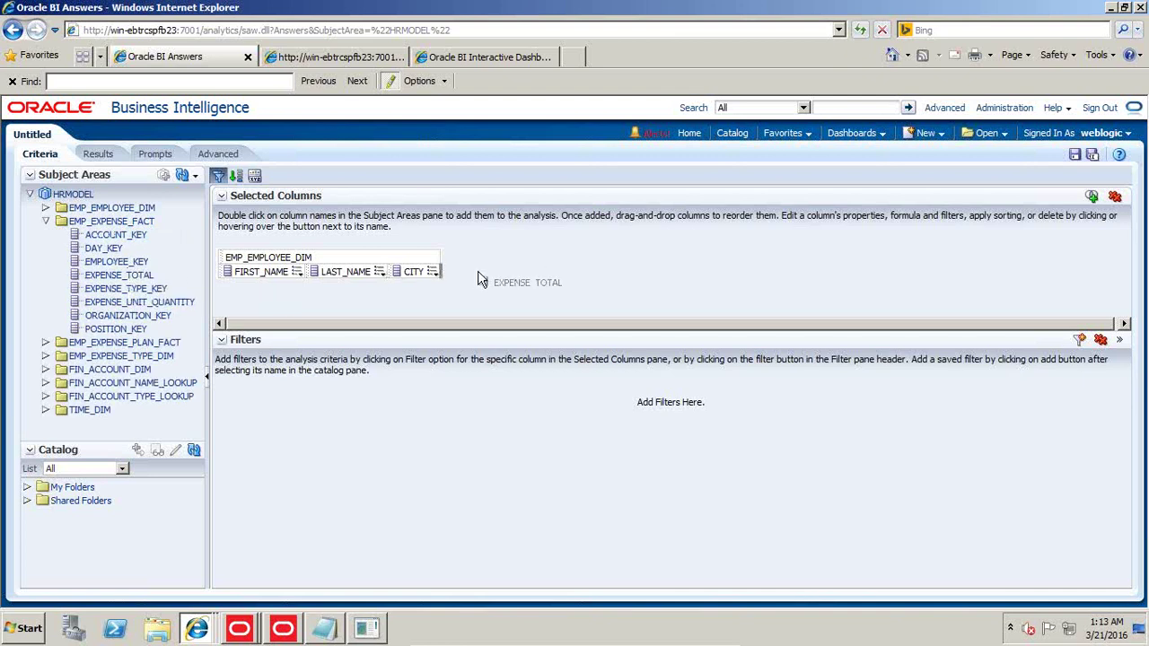
drag(479, 279, 476, 274)
click(536, 271)
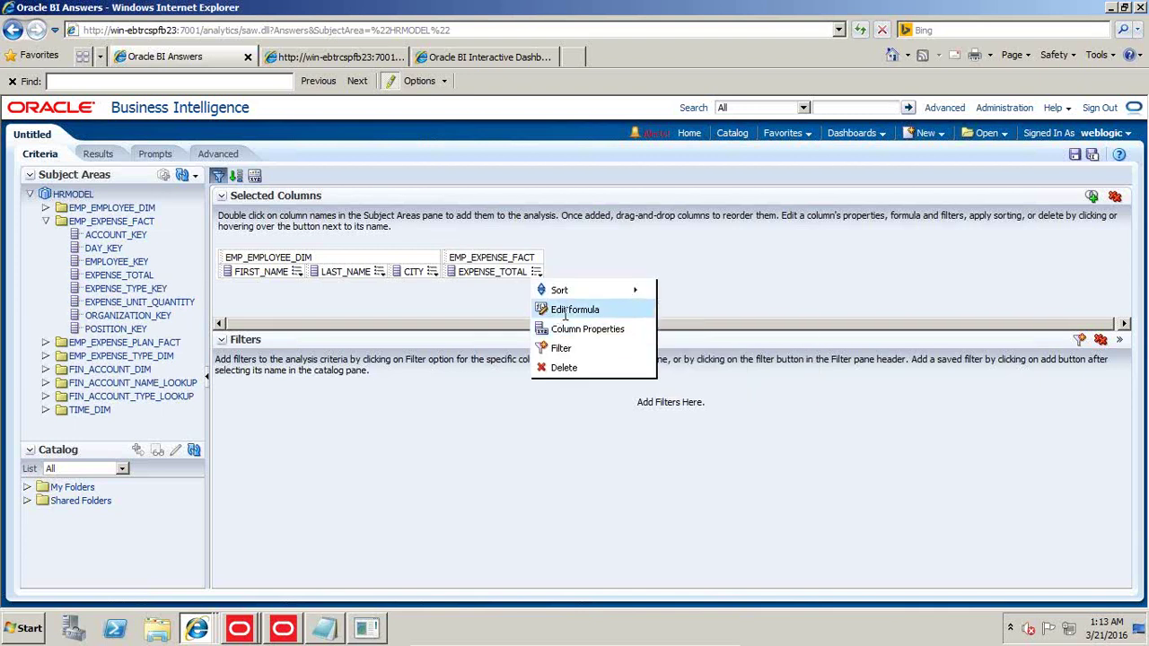
click(565, 309)
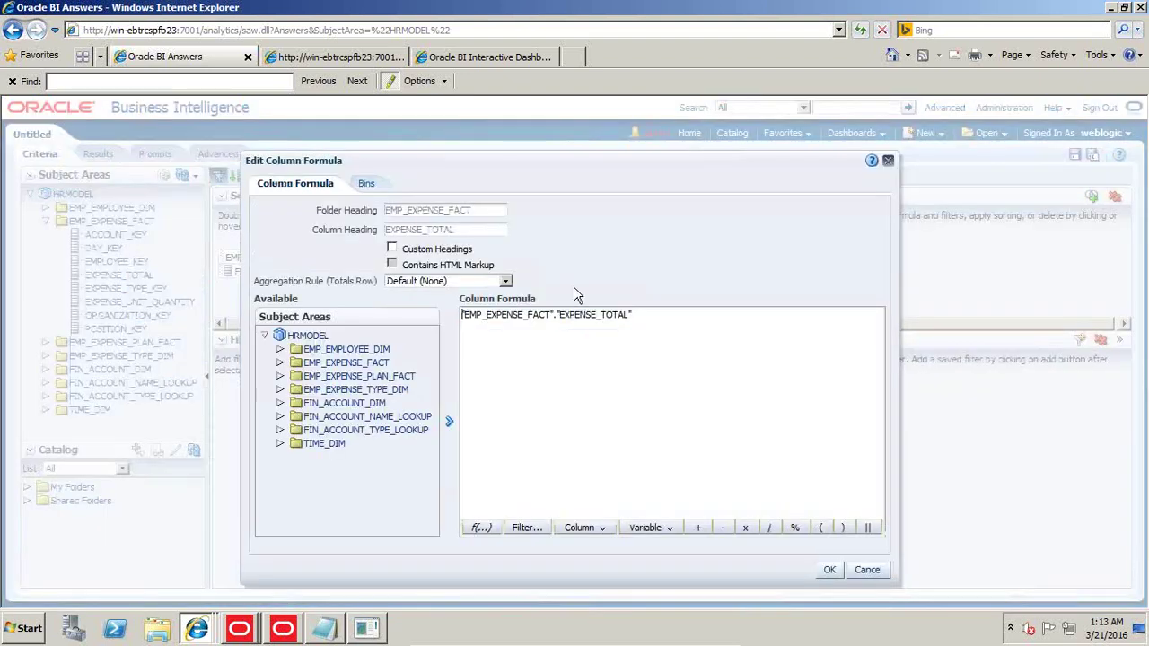
text(Sum()
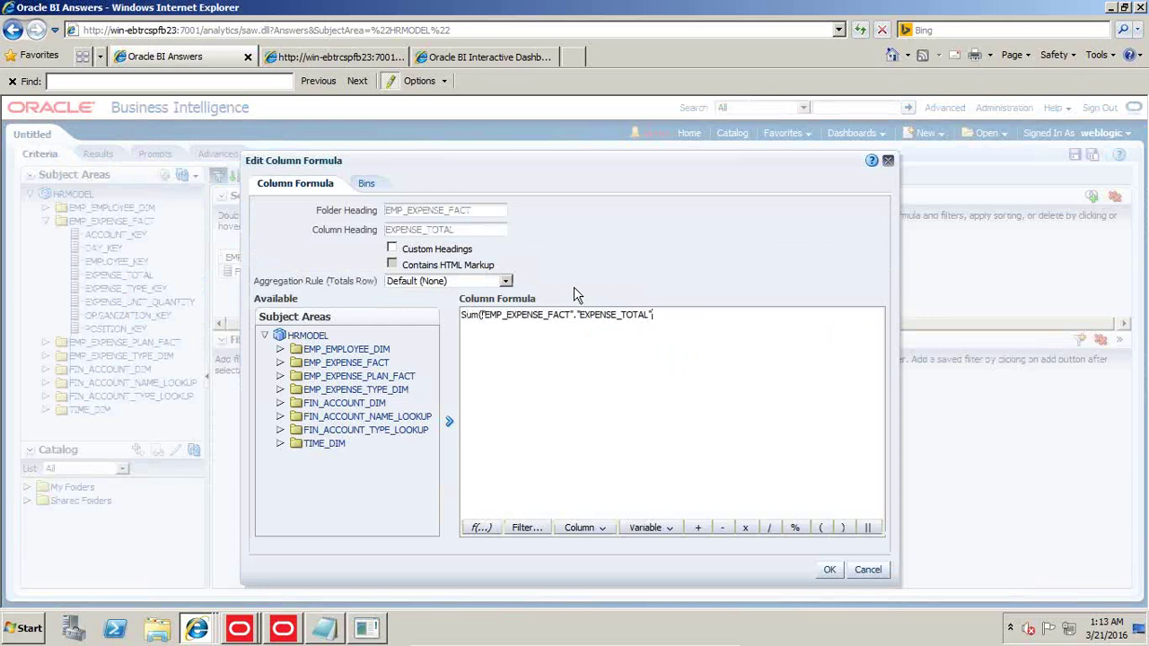
text())
click(833, 569)
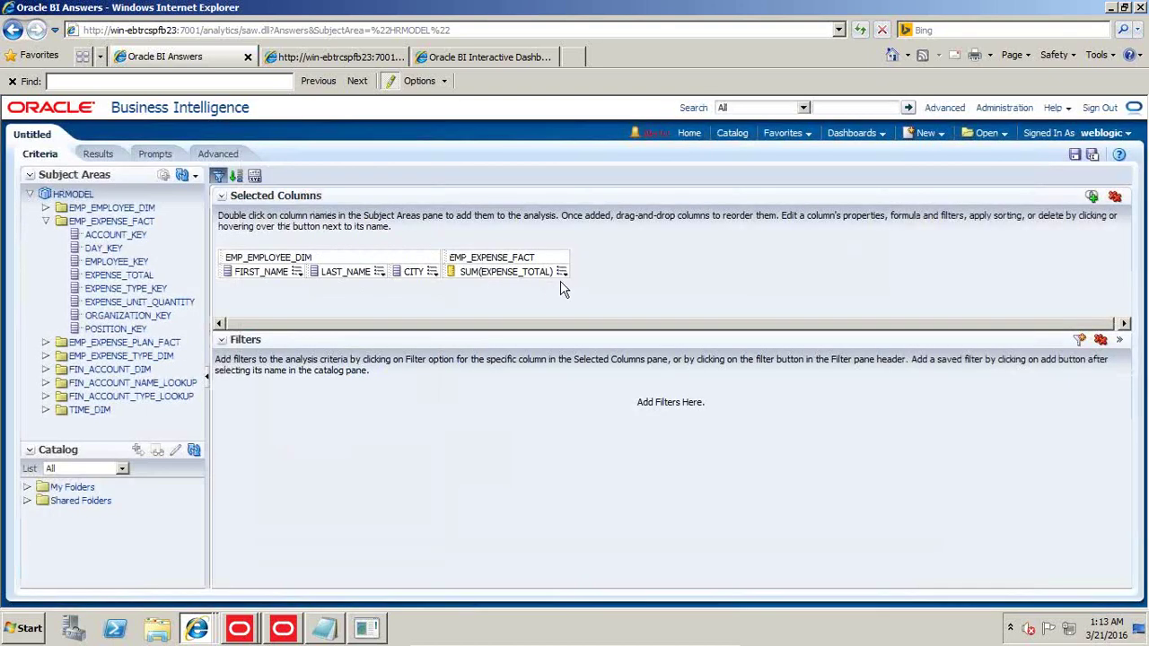
click(562, 273)
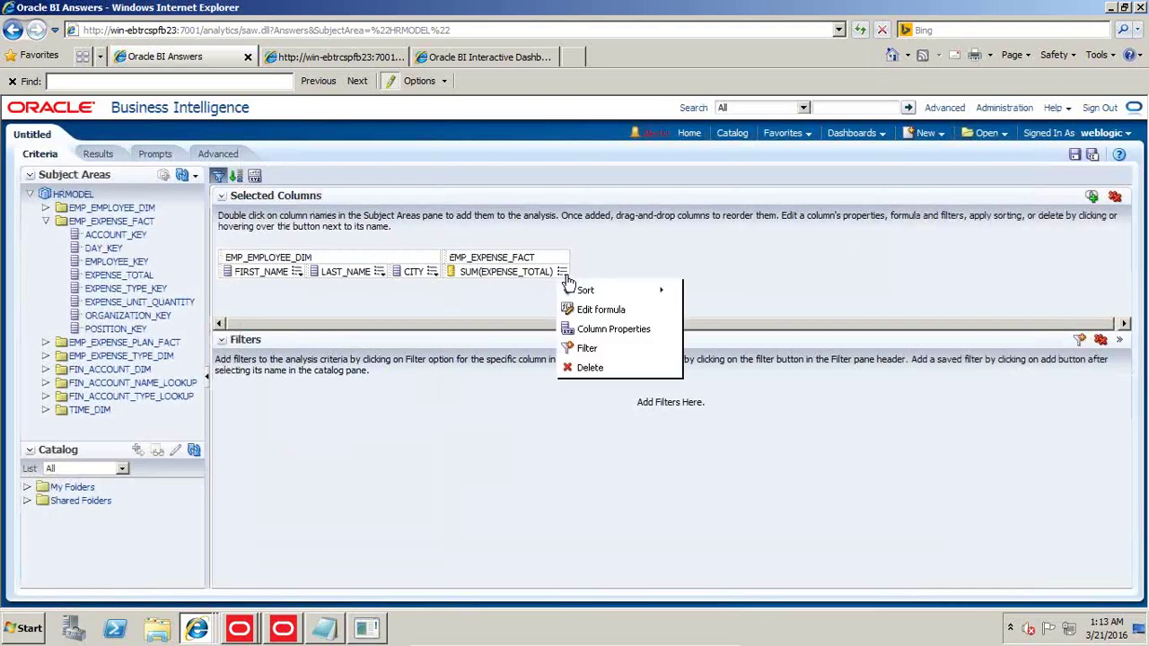
Filter SUM(EXPENSE_TOTAL) as 'is greater than any' of Inner_Query's AVG(EXPENSE_TOTAL) results.
click(607, 350)
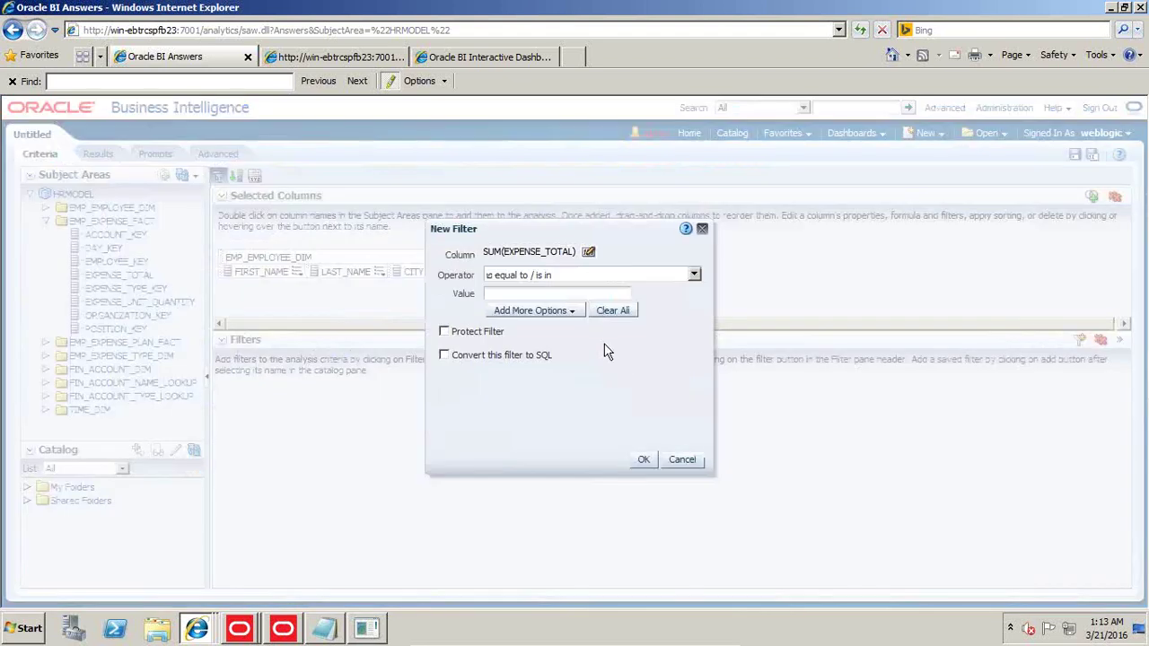
click(694, 276)
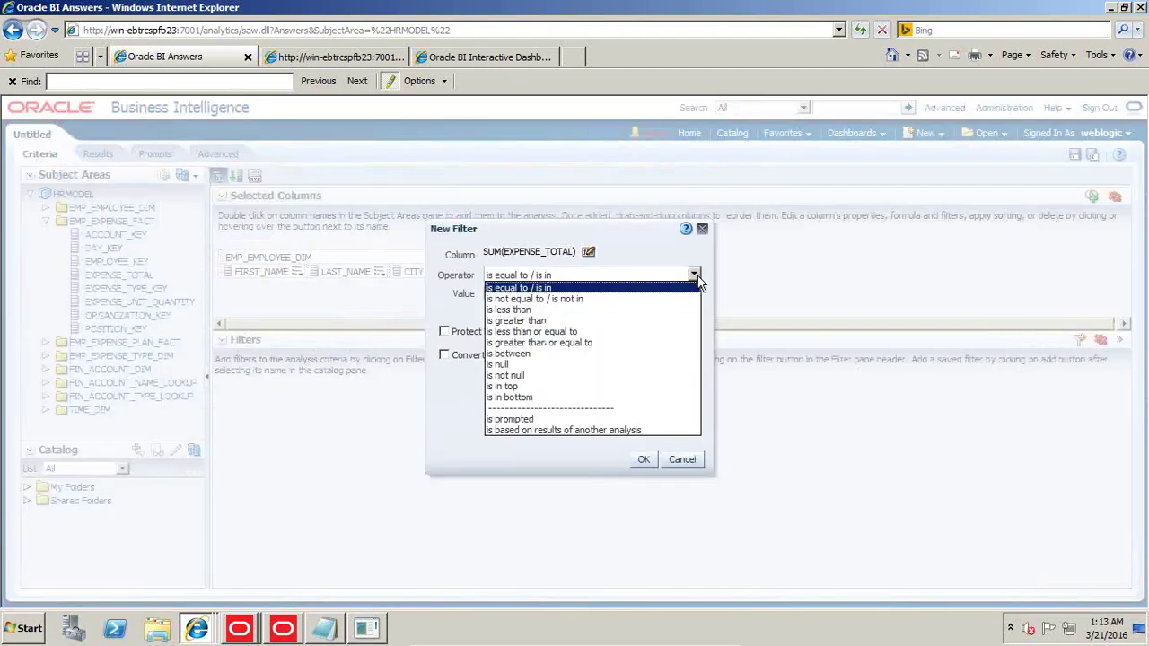
click(550, 430)
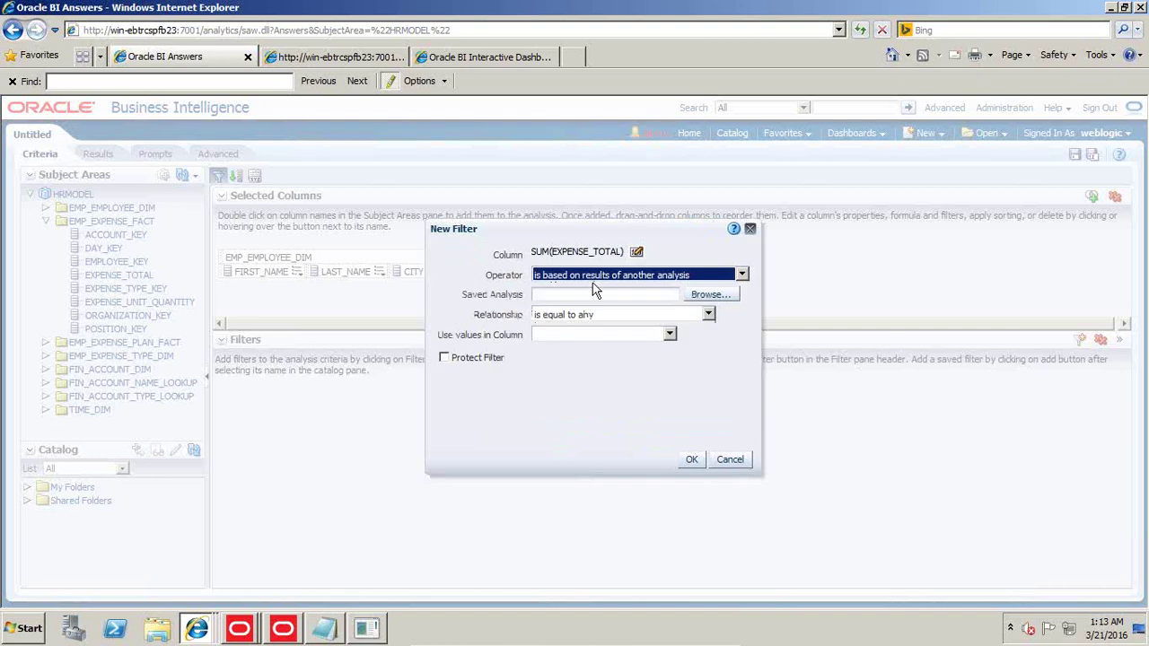
click(657, 316)
click(626, 360)
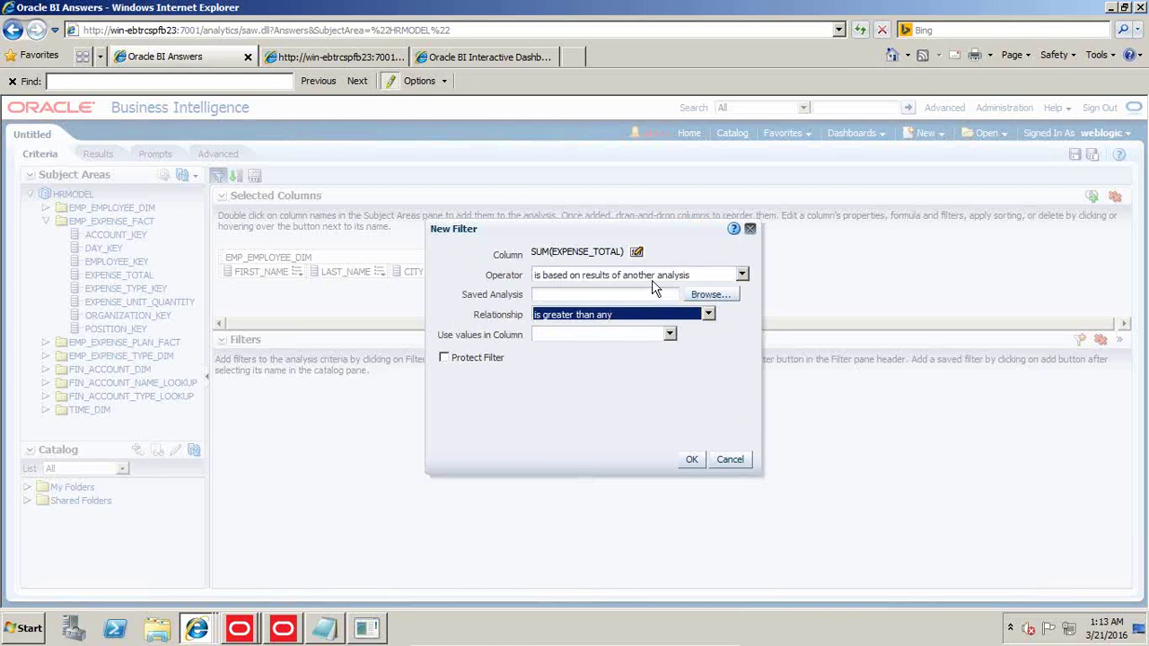
click(707, 290)
click(546, 257)
double_click(546, 258)
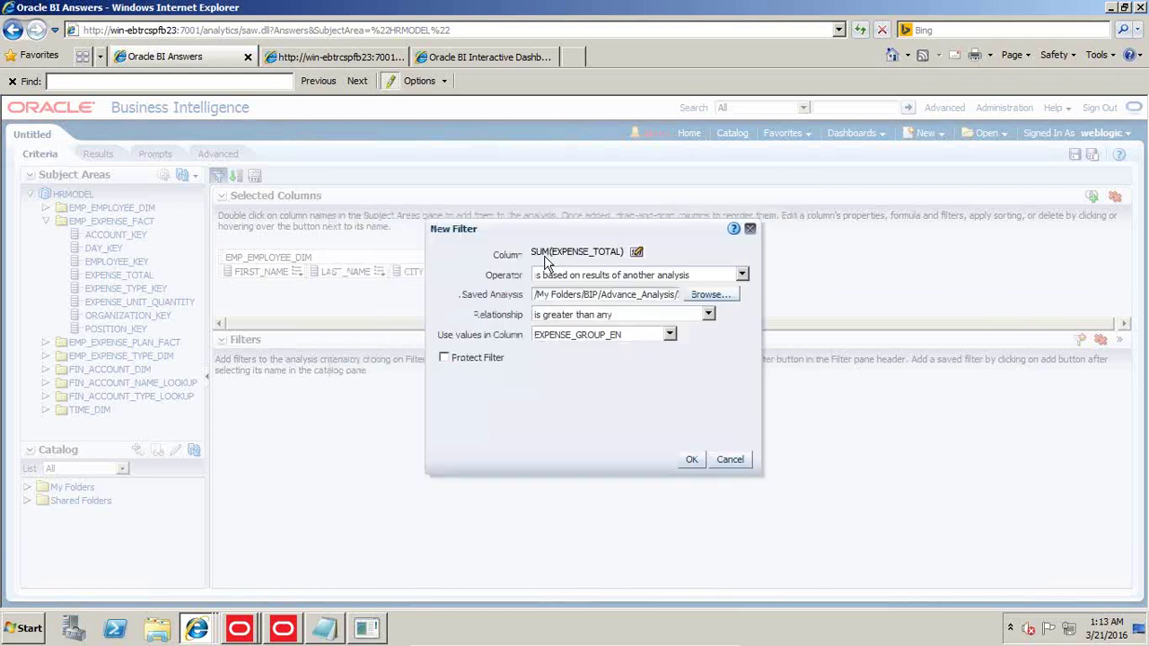
click(669, 334)
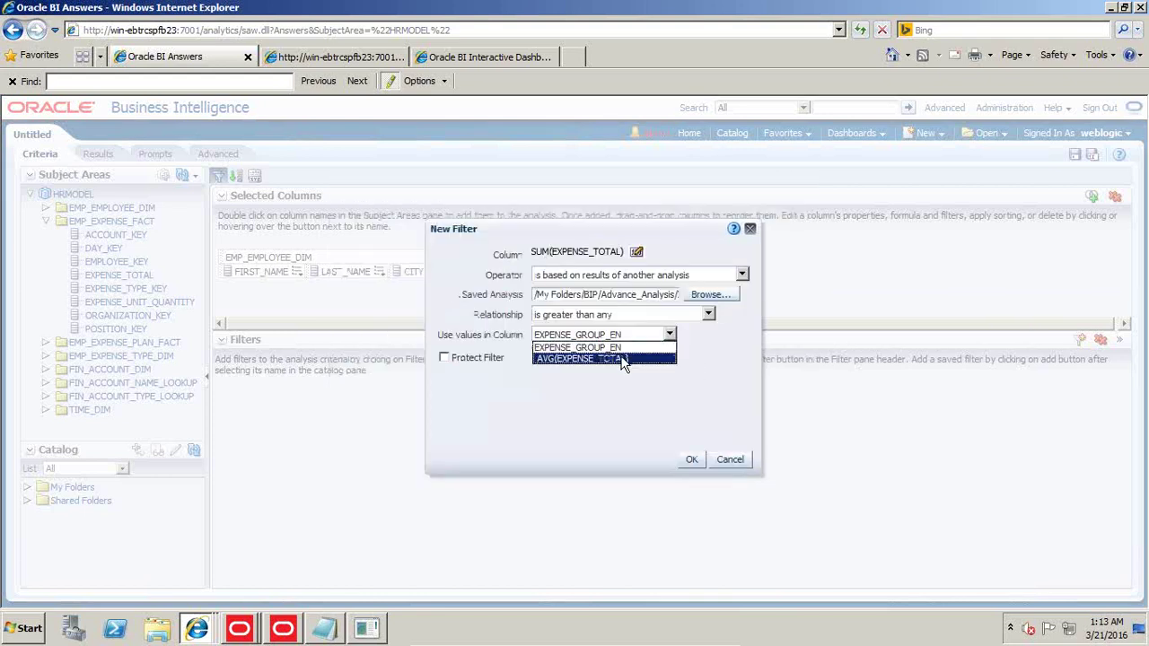
click(627, 358)
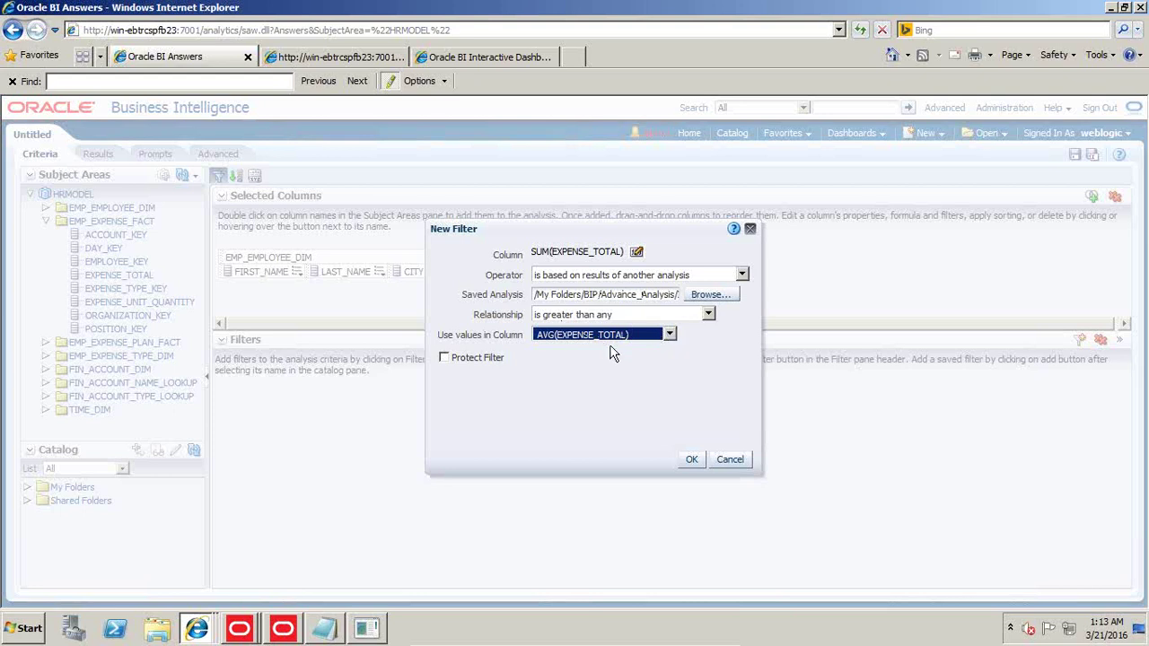
click(692, 462)
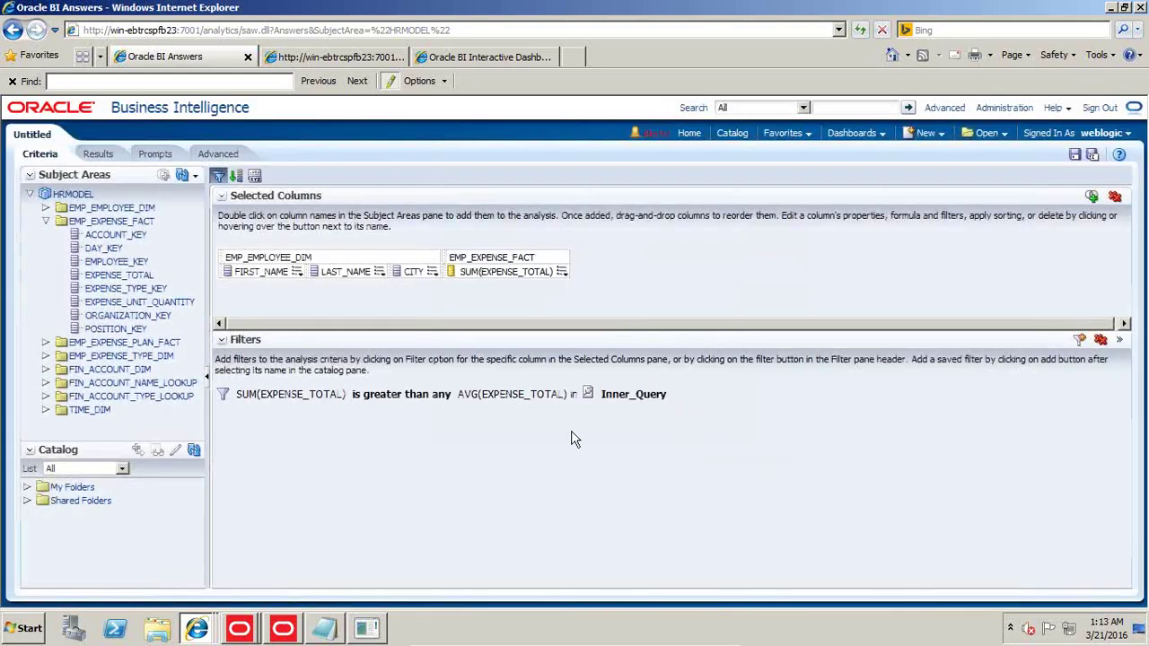
View the results, then save the analysis over Employee_Query in Advance_Analysis.
click(99, 155)
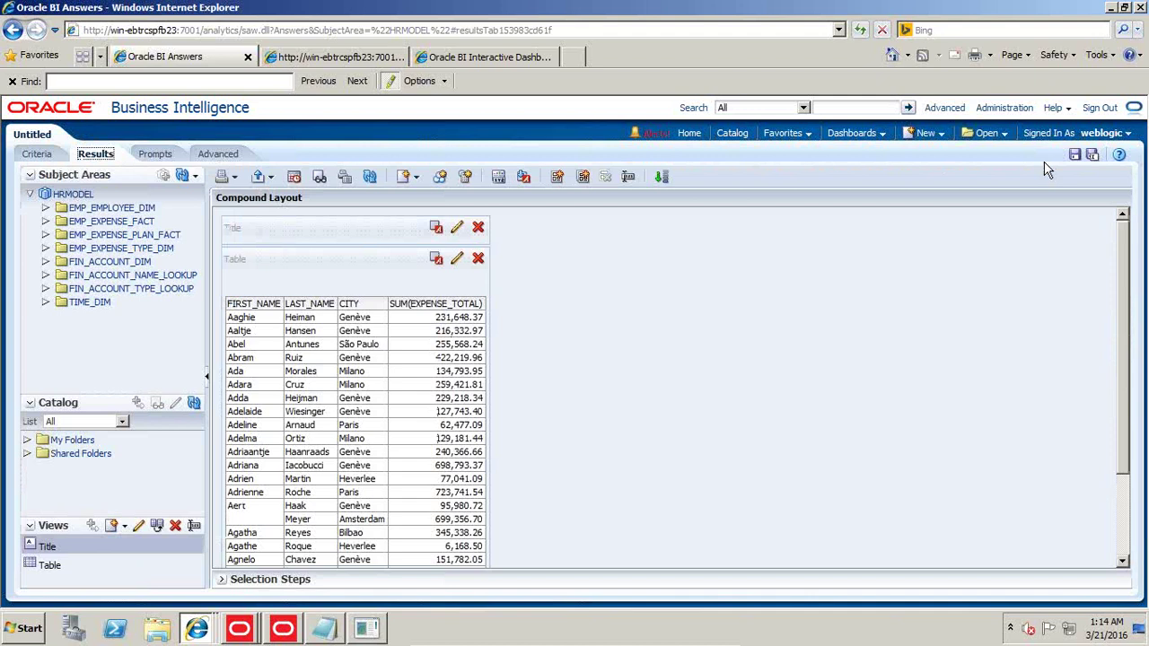
click(1074, 155)
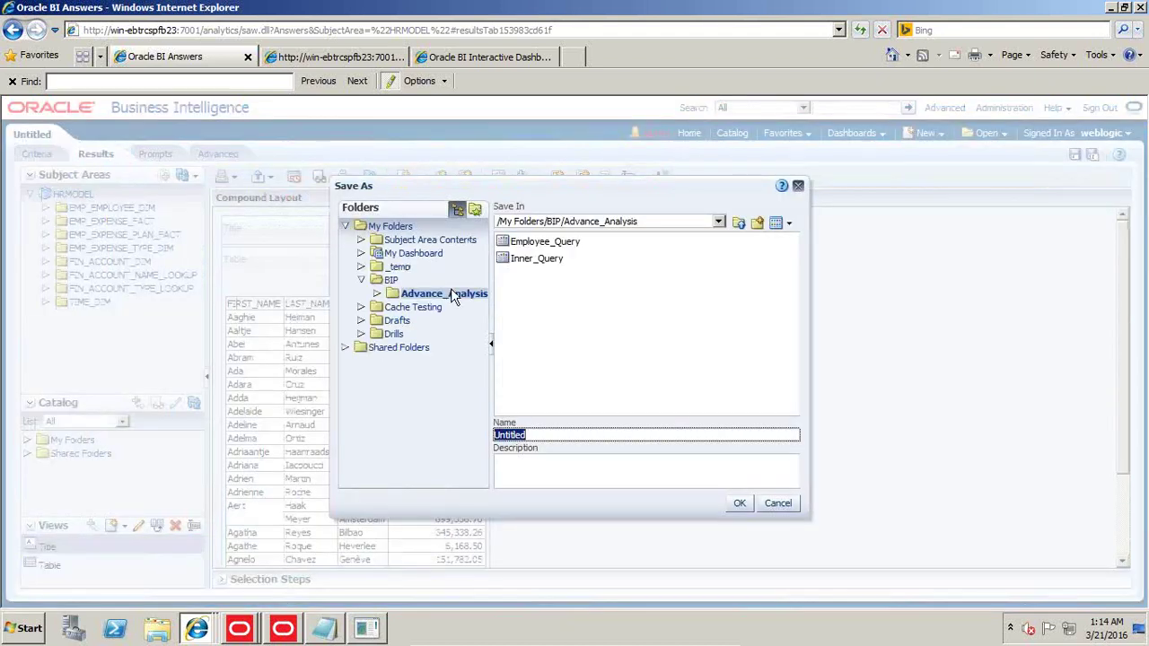
click(527, 241)
click(738, 503)
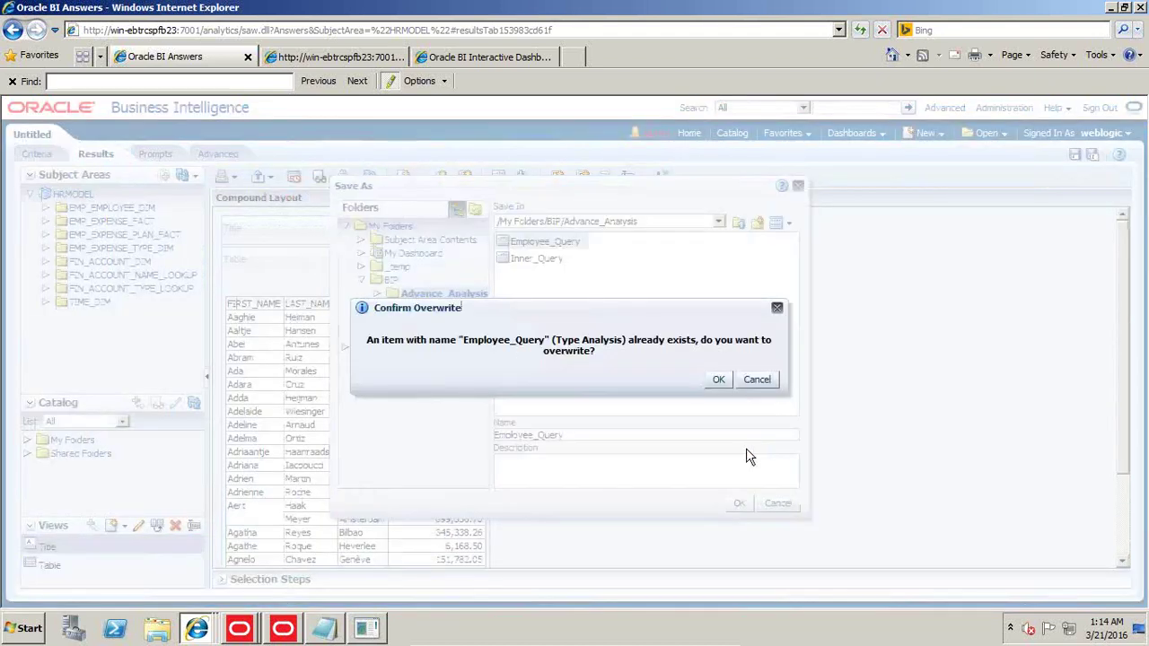
click(720, 380)
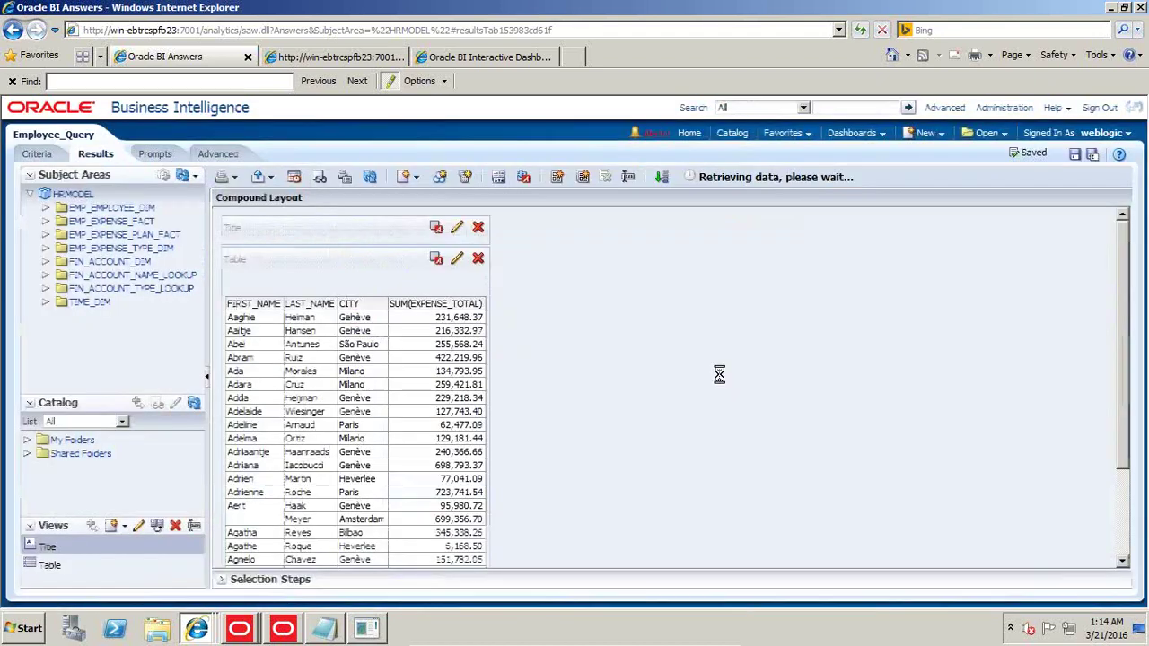
Copy the SAWITH0 SQL from session 8251's query log in Manage Sessions into Notepad.
click(996, 108)
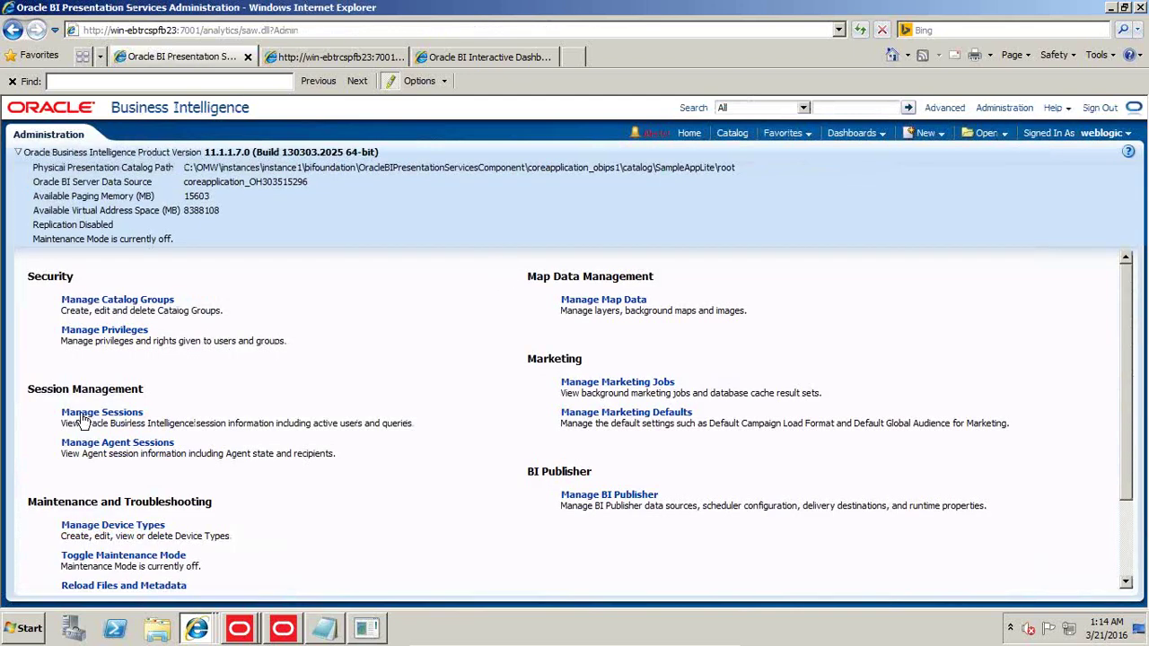
click(82, 413)
scroll(362, 308, down, 15)
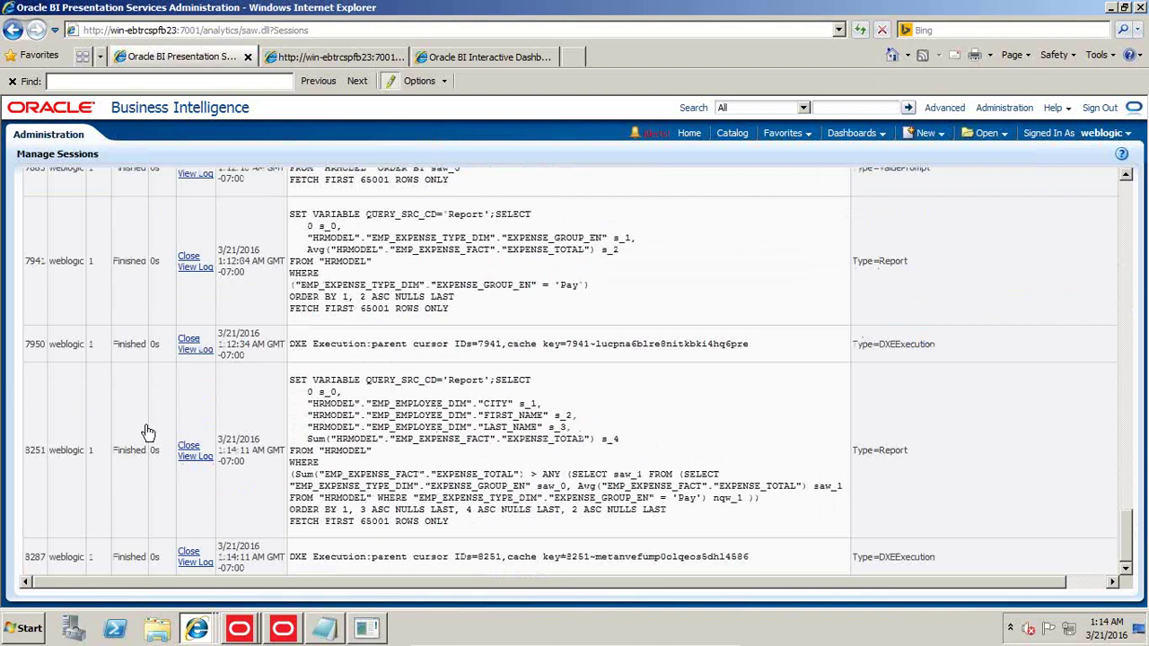
click(195, 456)
scroll(288, 399, down, 10)
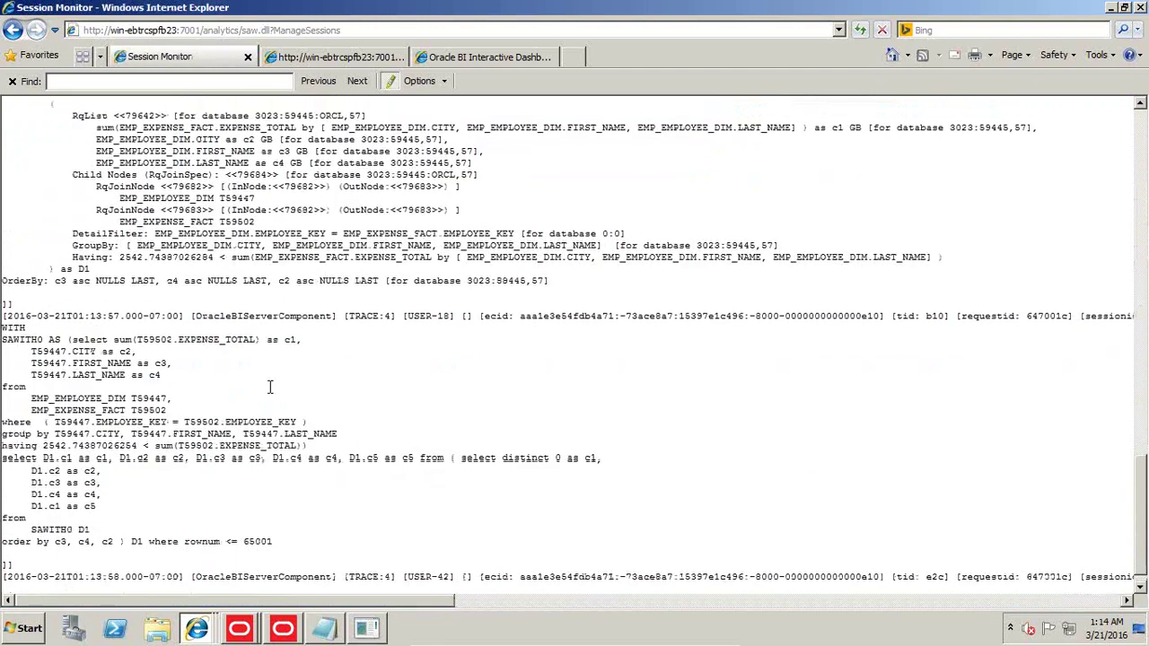
scroll(269, 388, down, 6)
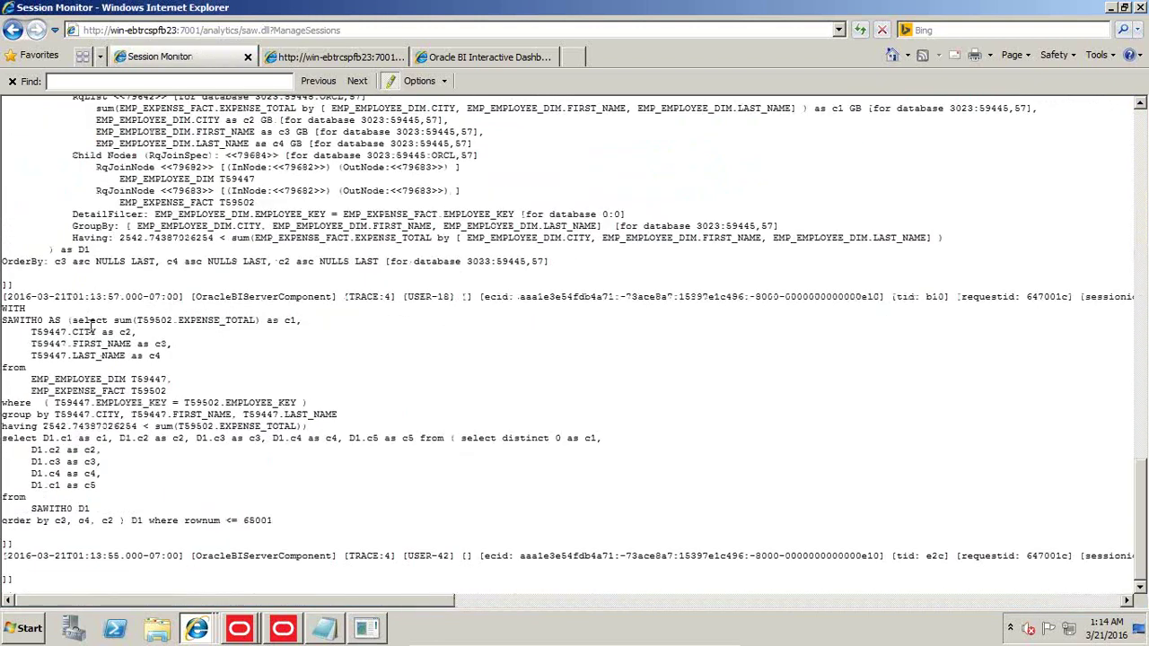
drag(72, 320, 303, 426)
key(ctrl+c)
key(alt+Tab)
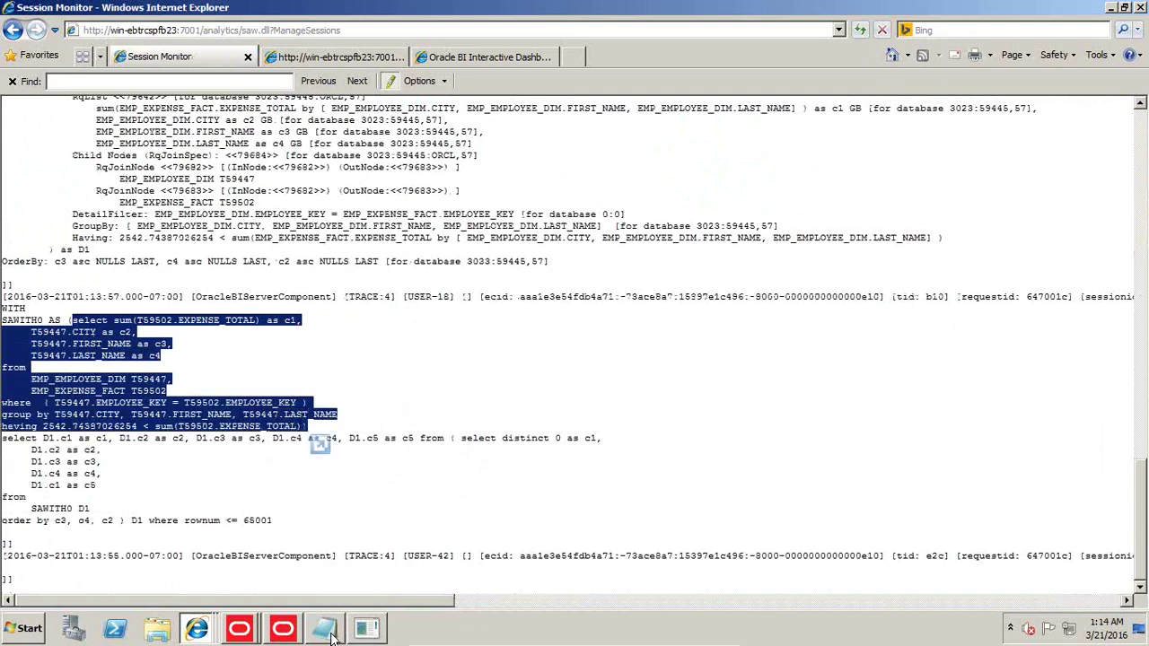
key(ctrl+v)
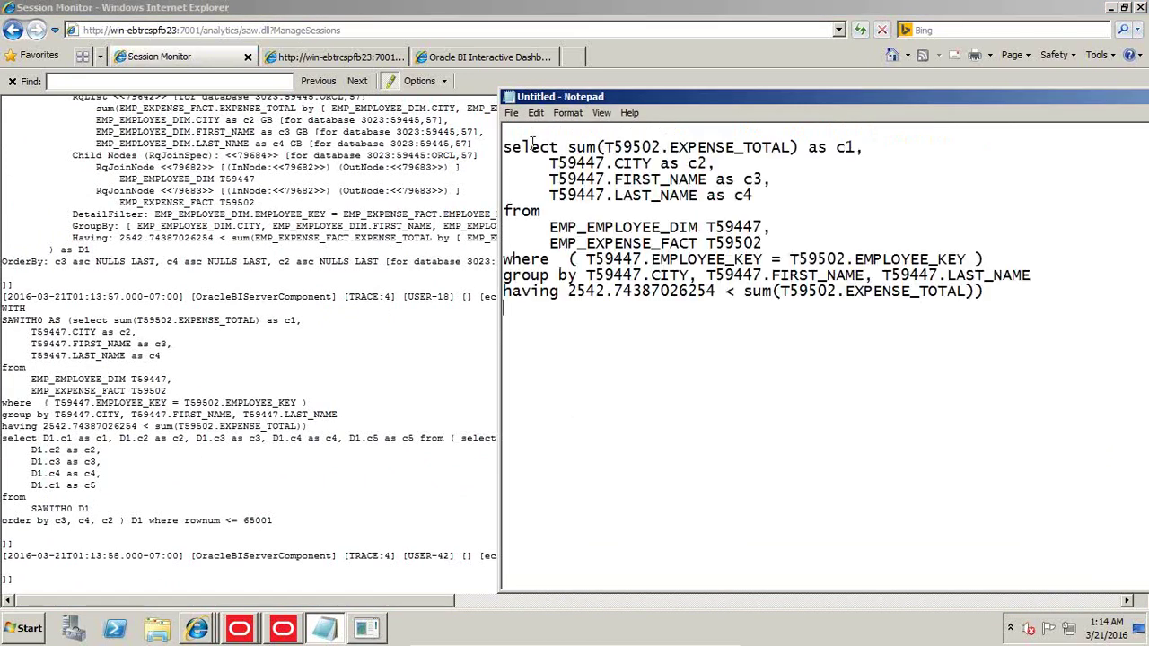
Go back to the Employee_Query analysis and show its criteria with the Inner_Query filter.
click(13, 29)
click(13, 30)
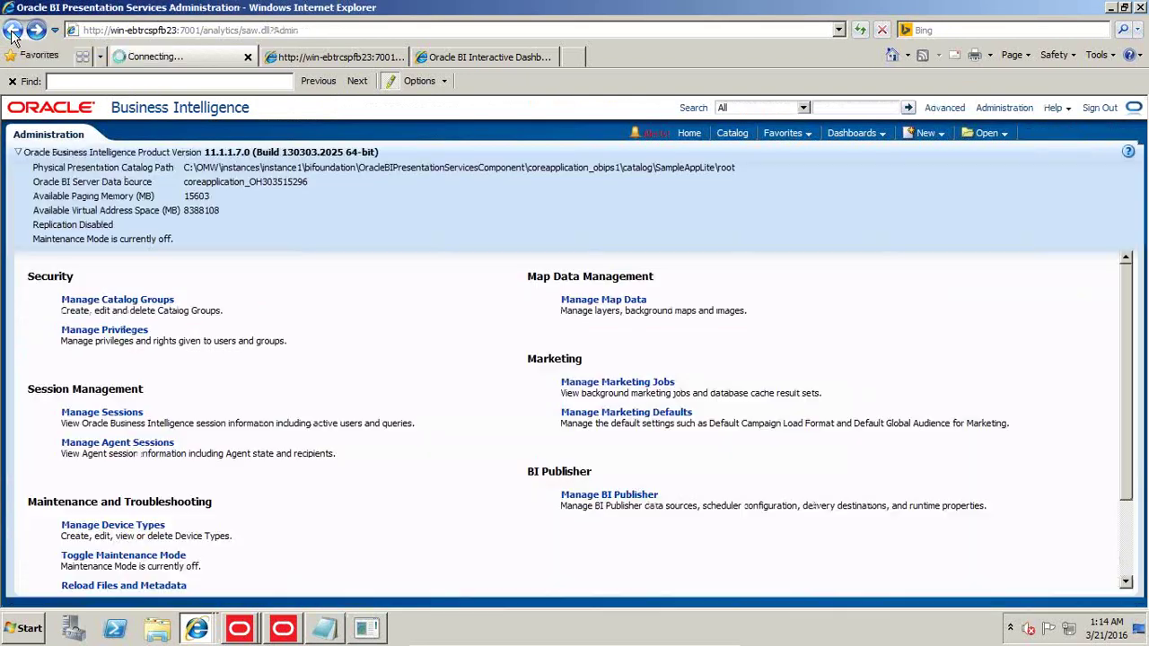
click(12, 29)
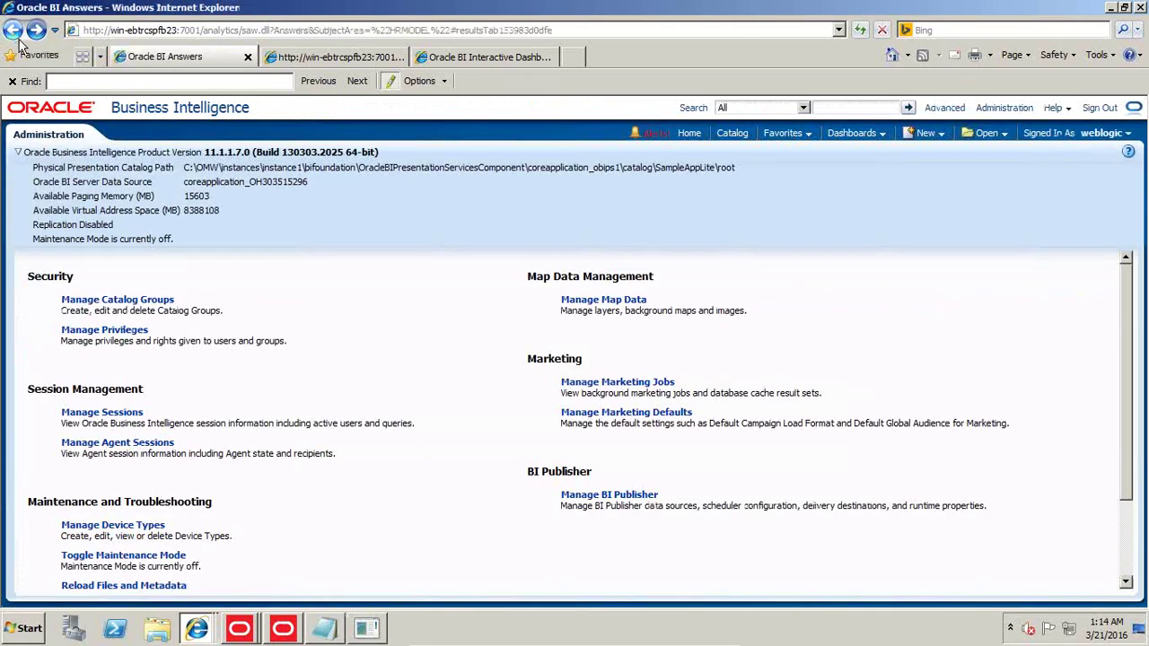
key(alt+Tab)
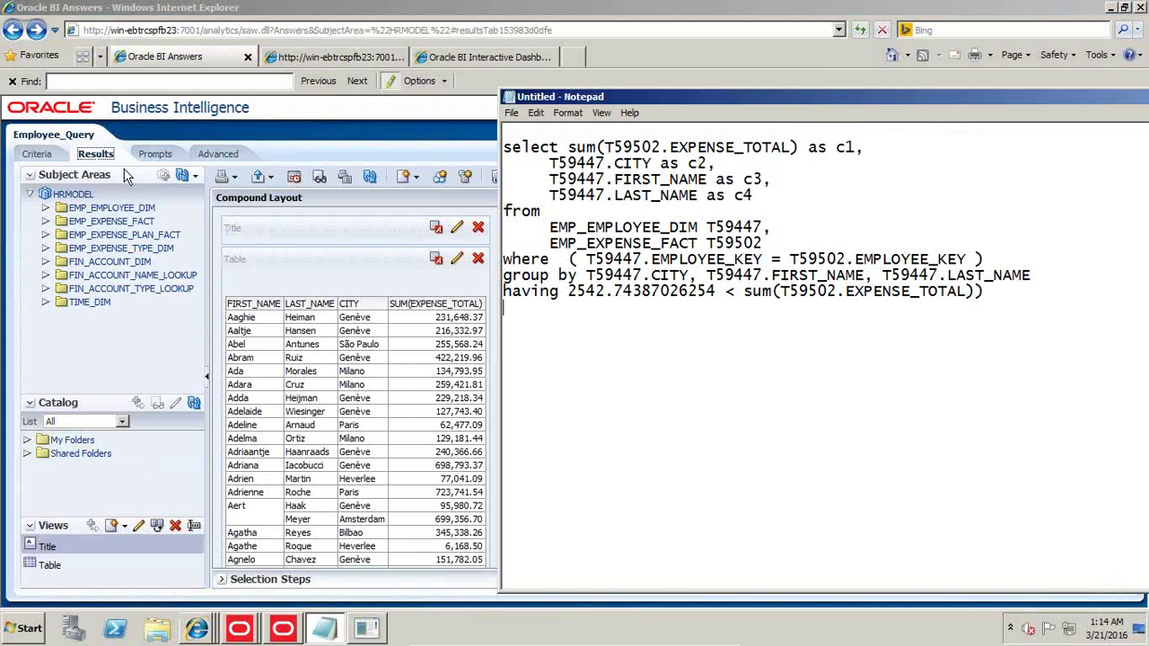
click(38, 153)
In Notepad, highlight sum(T59502.EXPENSE_TOTAL) and the constant 2542.74387026254 in the having clause.
key(alt+Tab)
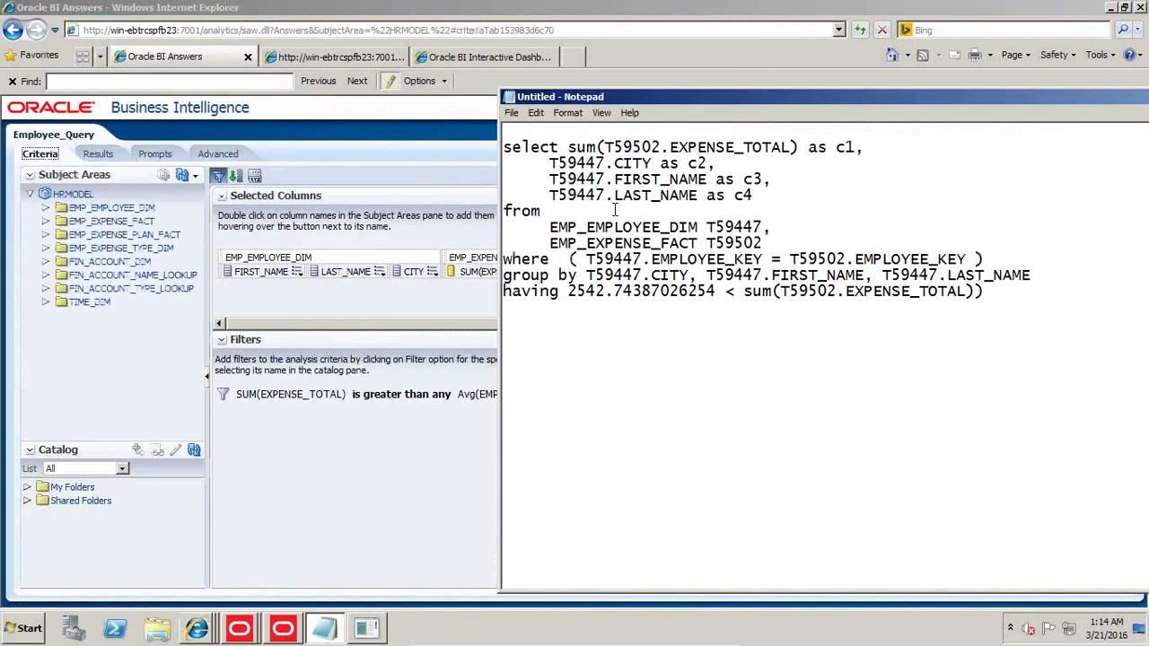
drag(565, 146, 799, 148)
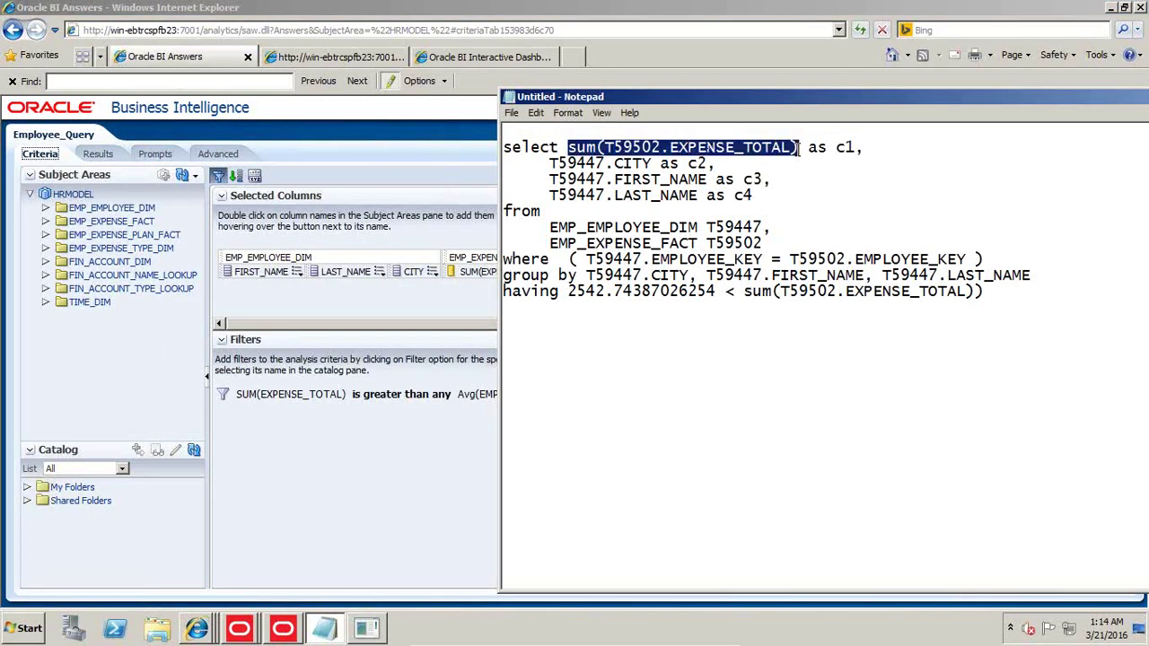
click(615, 165)
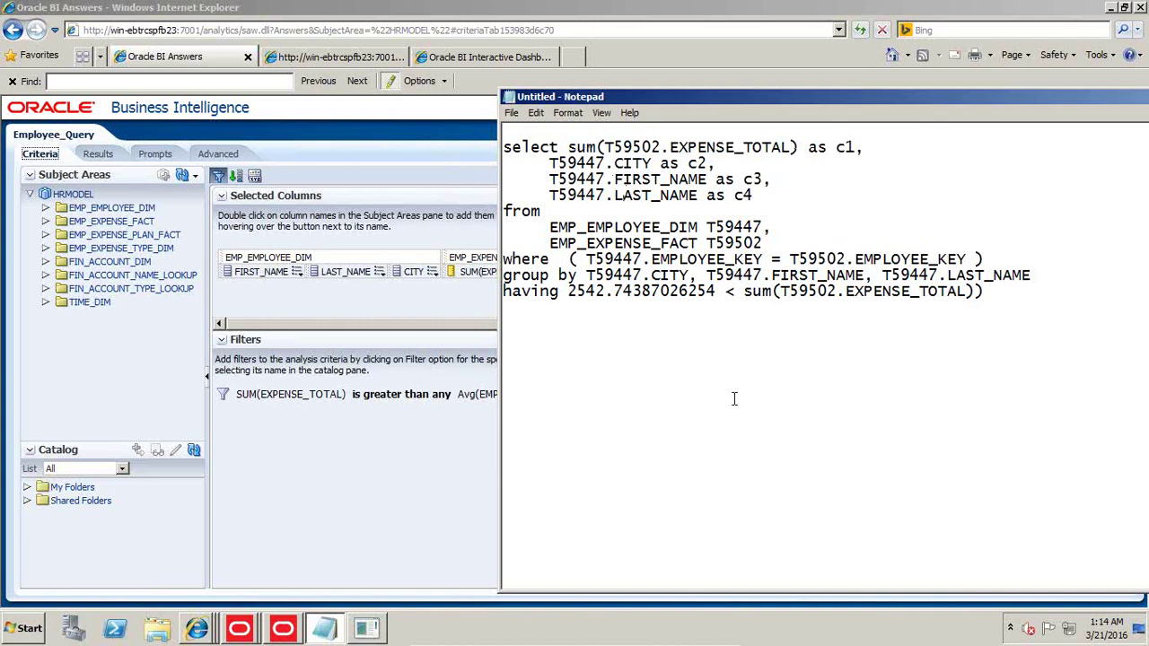
drag(744, 96, 627, 93)
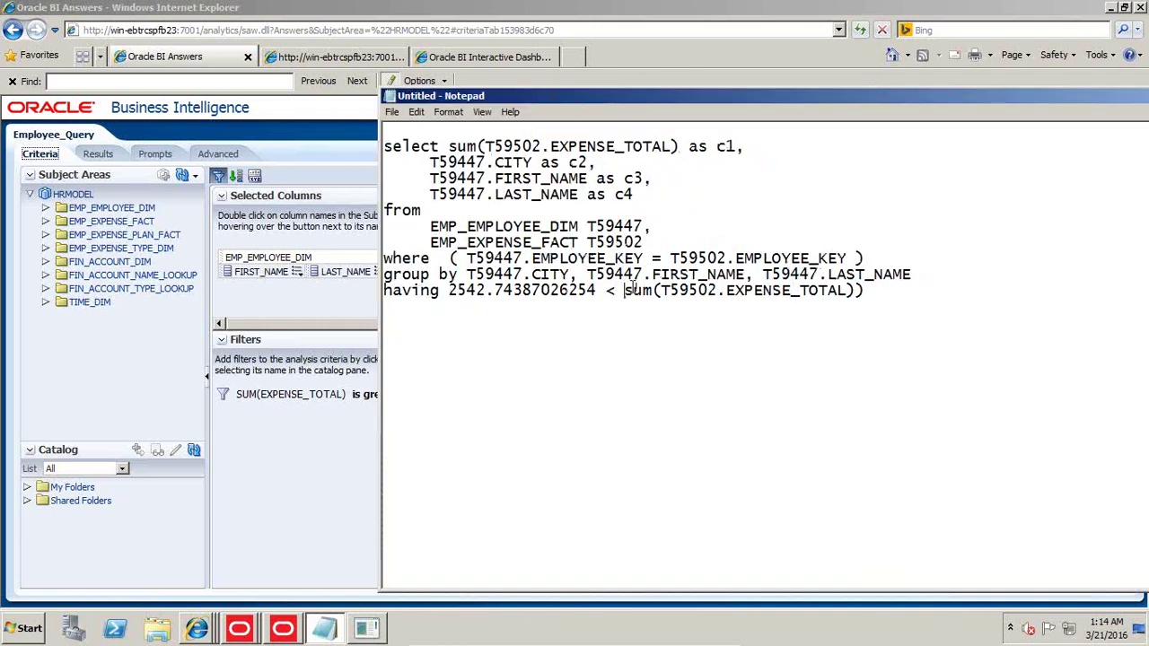
drag(625, 290, 860, 290)
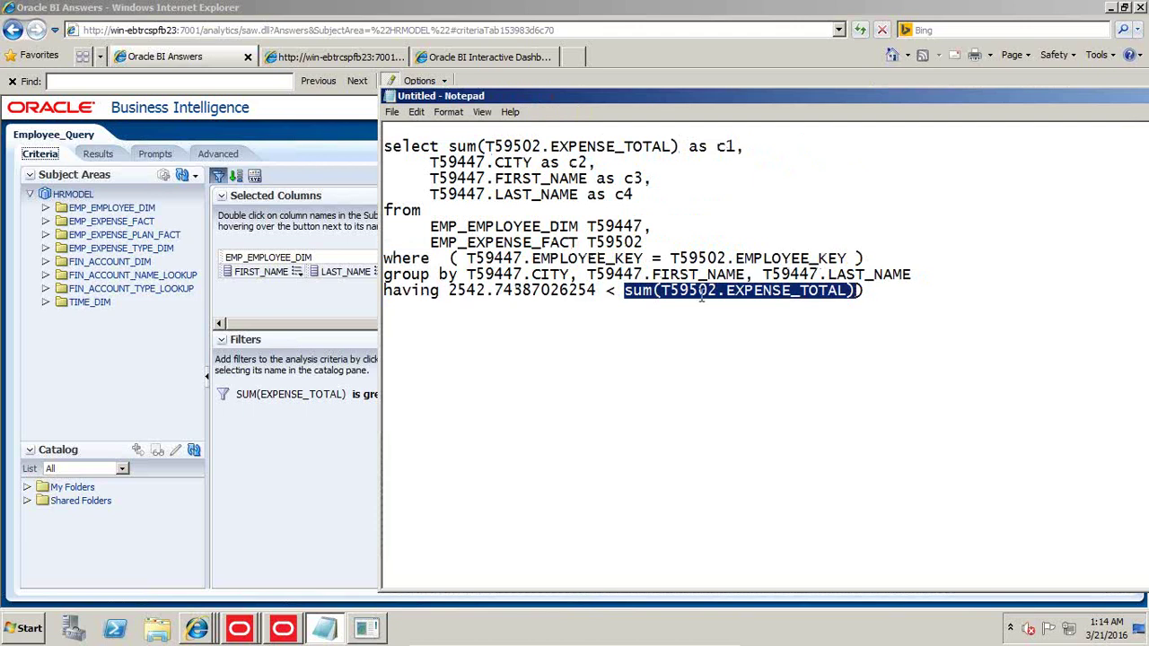
drag(600, 290, 449, 290)
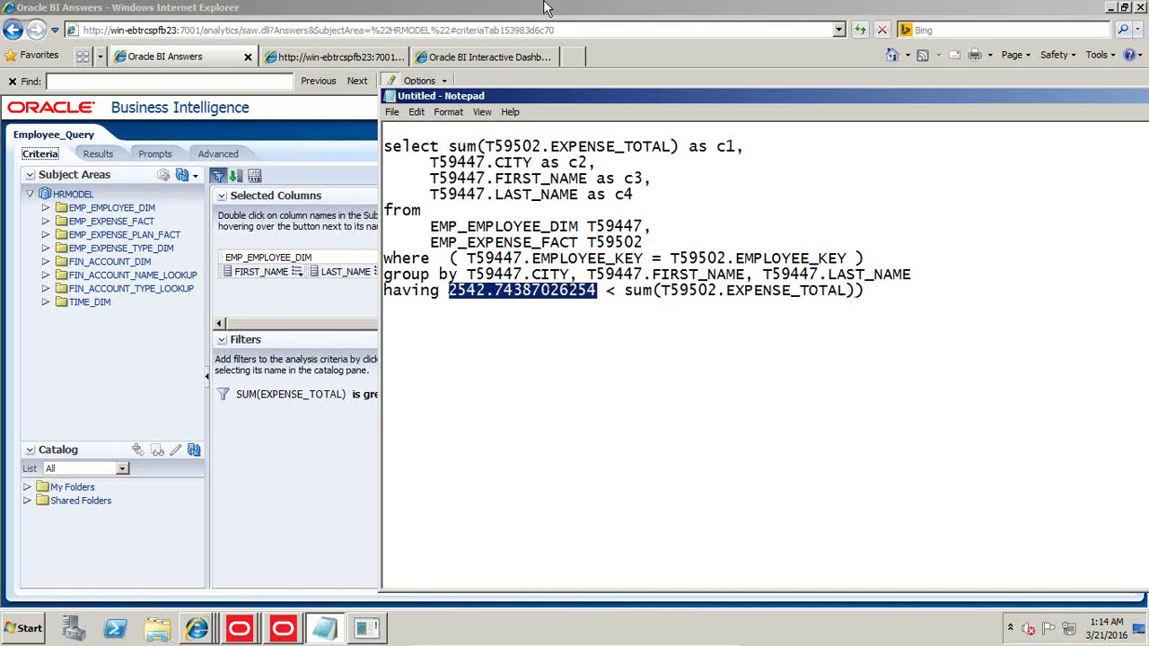
click(709, 45)
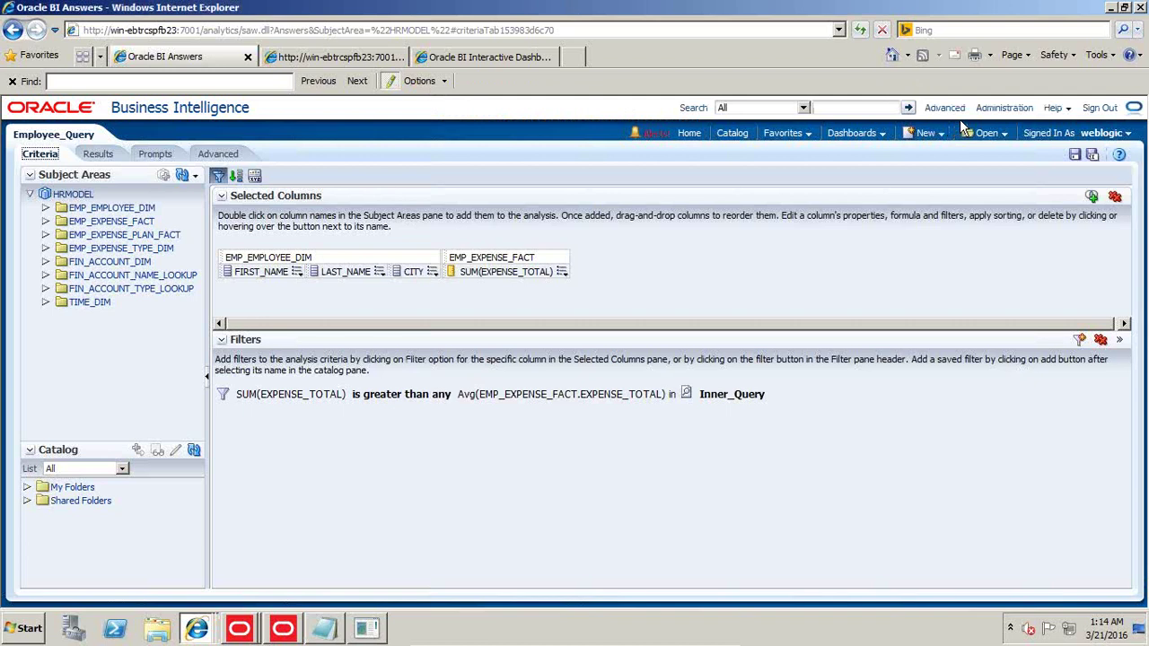
Open Inner_Query from recent analyses and compare its average with the SQL constant 2542.74387026254.
click(983, 141)
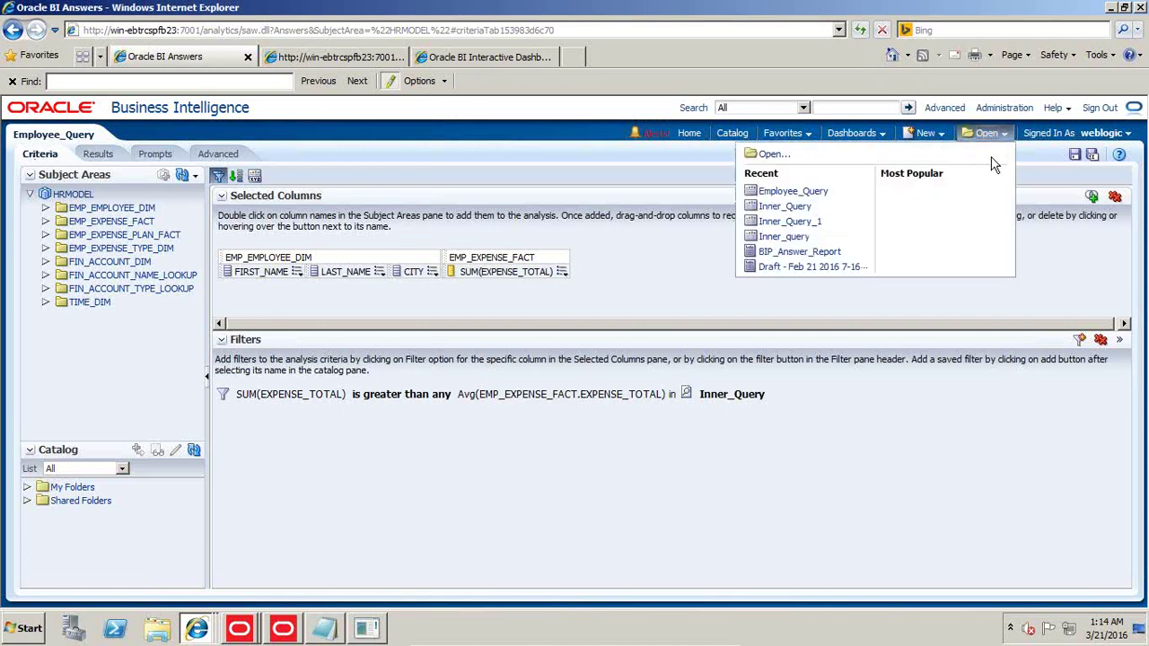
click(795, 210)
key(alt+Tab)
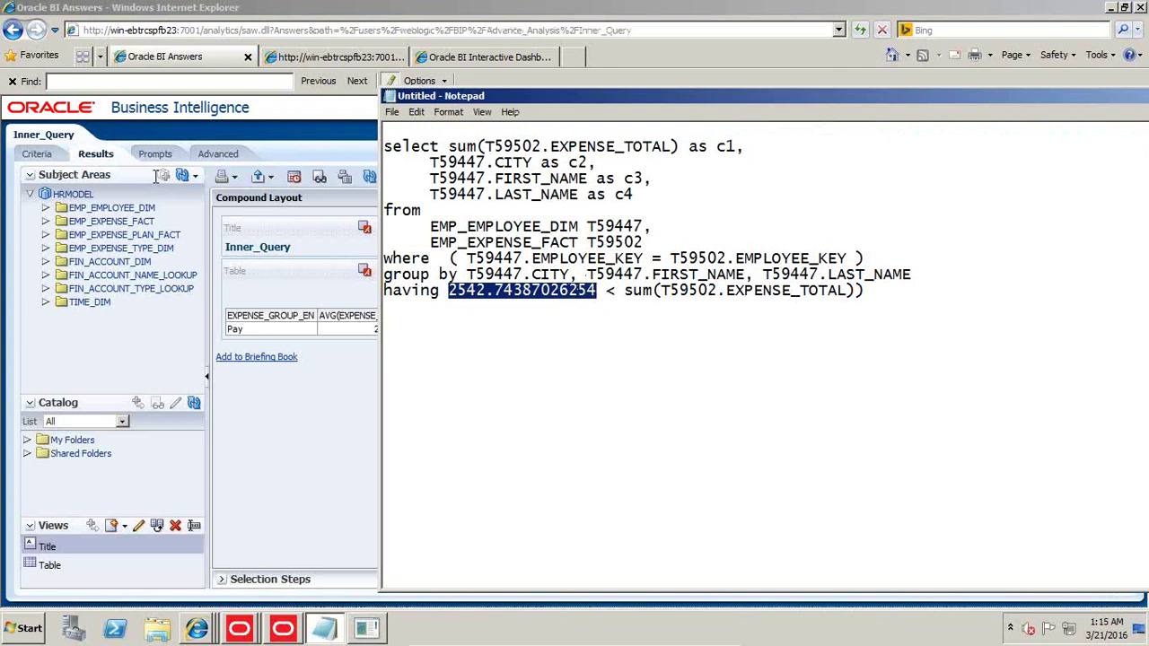
drag(502, 100, 644, 102)
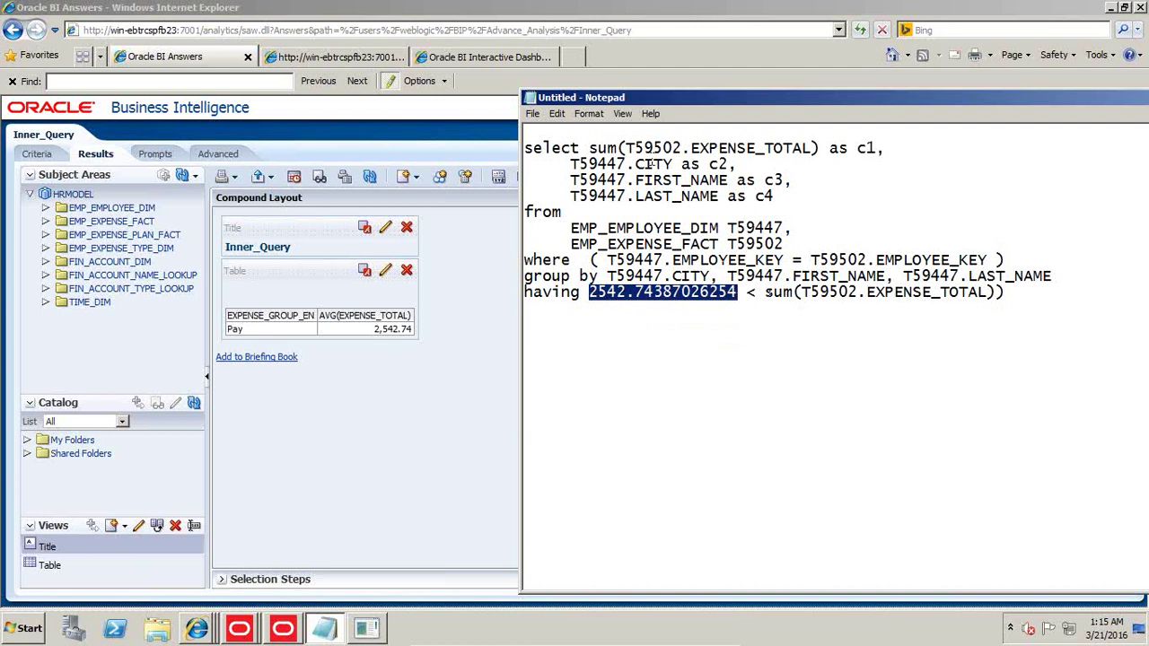
drag(737, 292, 1004, 293)
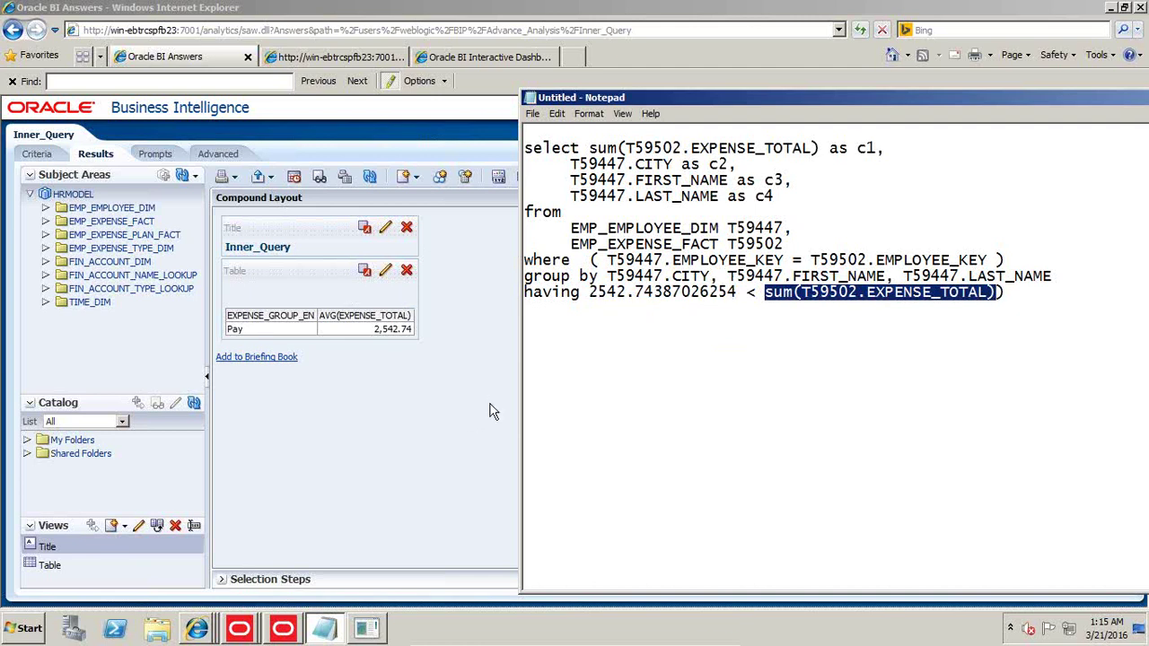
mouse_move(492, 639)
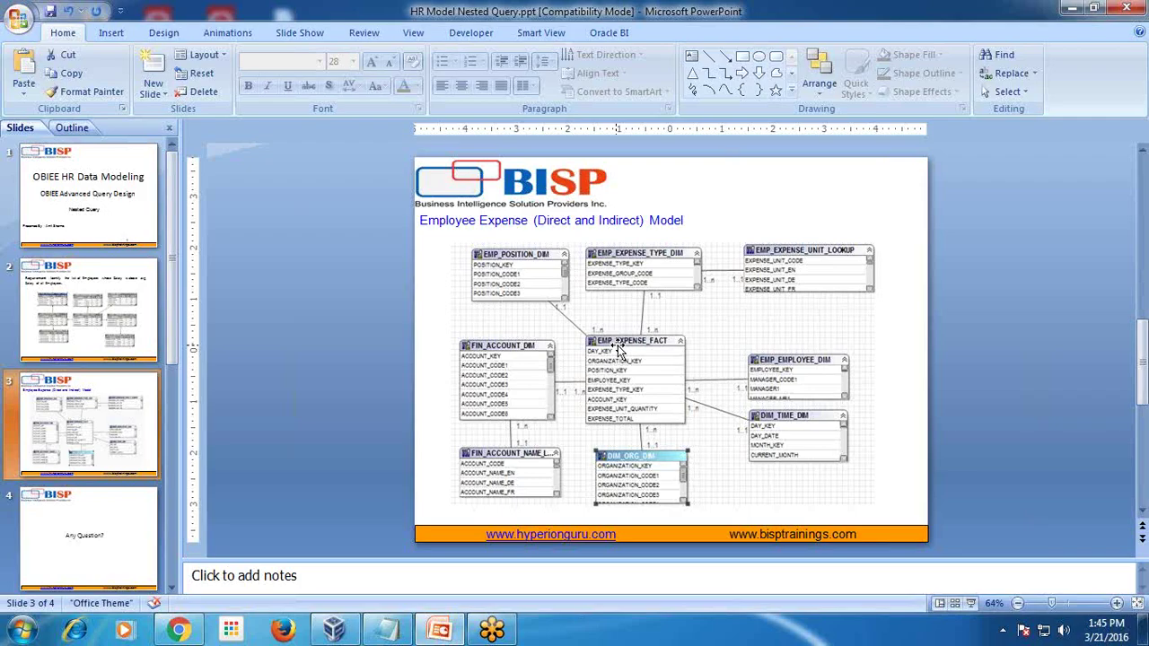
Advance to the final 'Any Question?' slide and minimize the VirtualBox window to show it.
key(Page_Down)
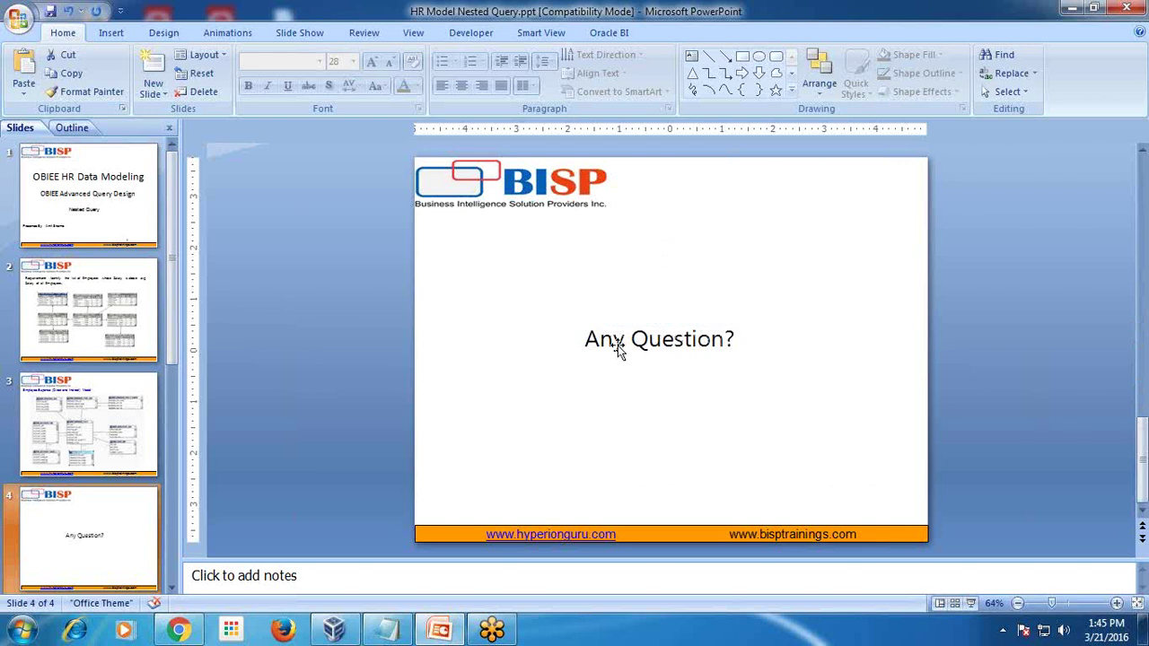
click(359, 637)
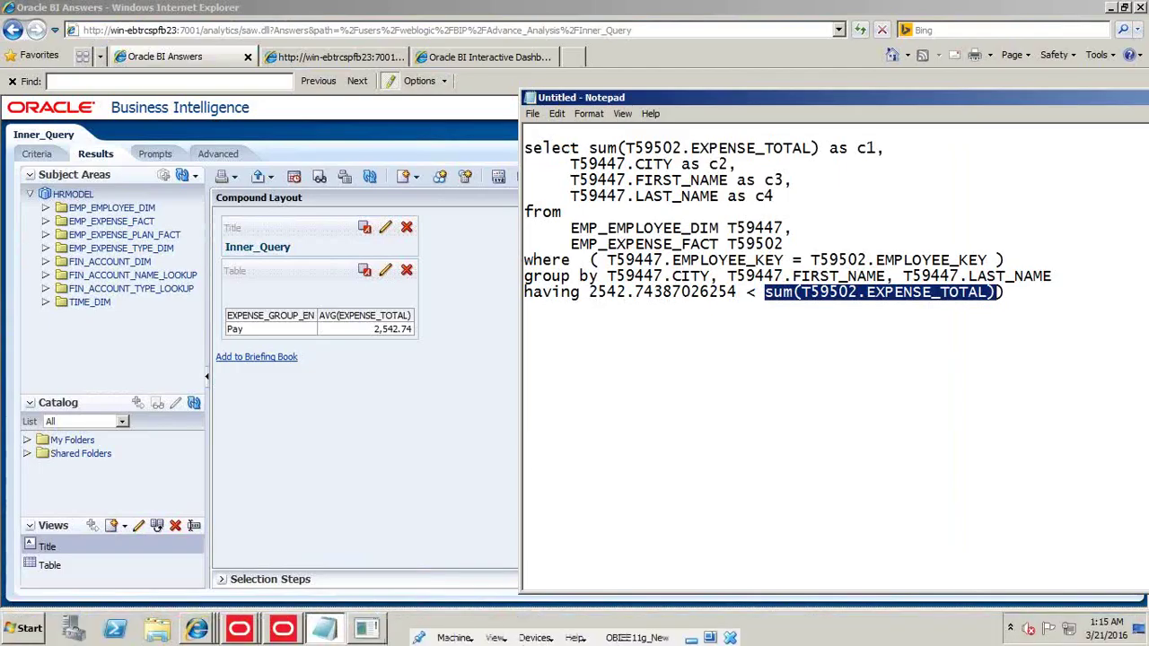
click(691, 639)
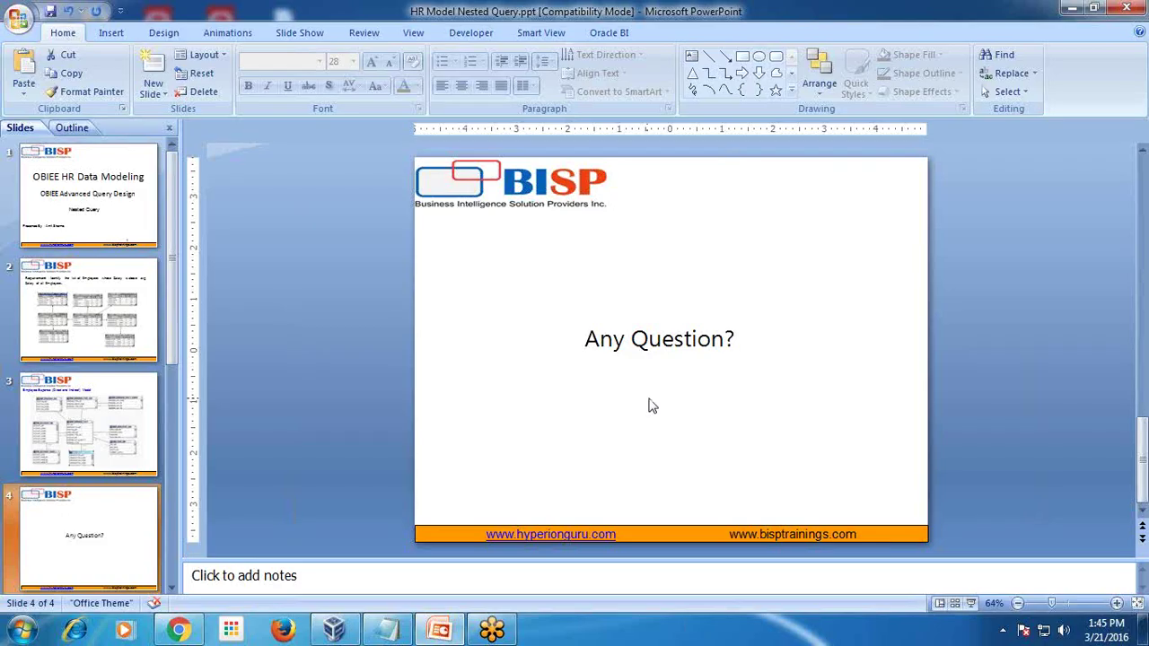